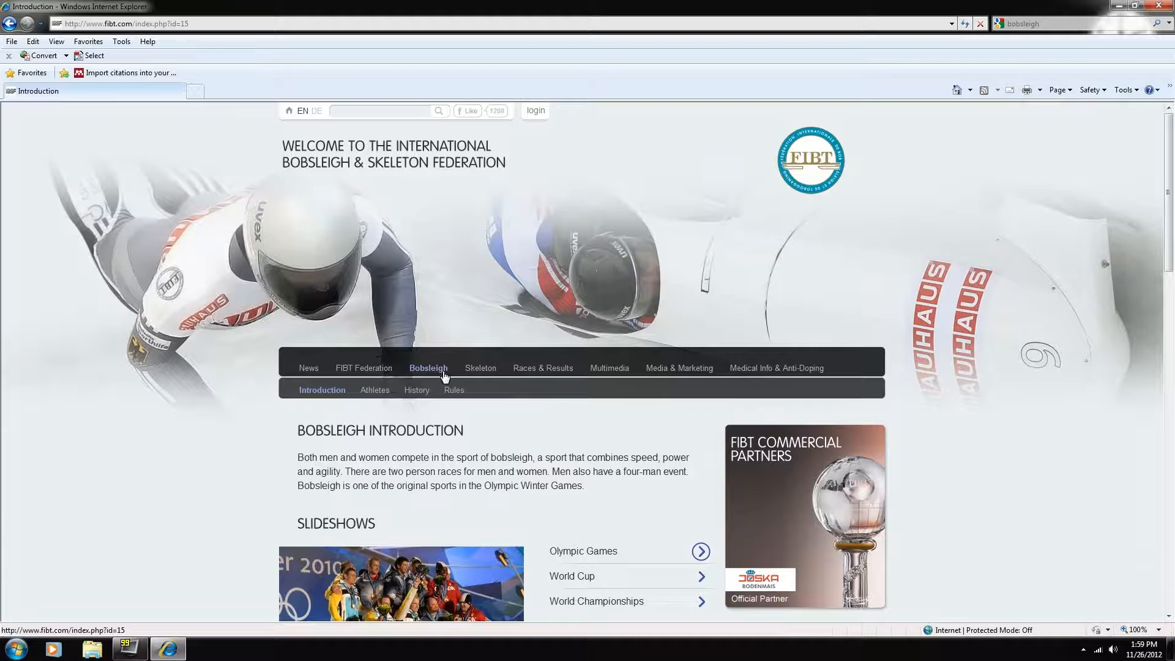
Step: Open the Results page of the Races & Results section
mouse_move(545, 372)
mouse_move(391, 398)
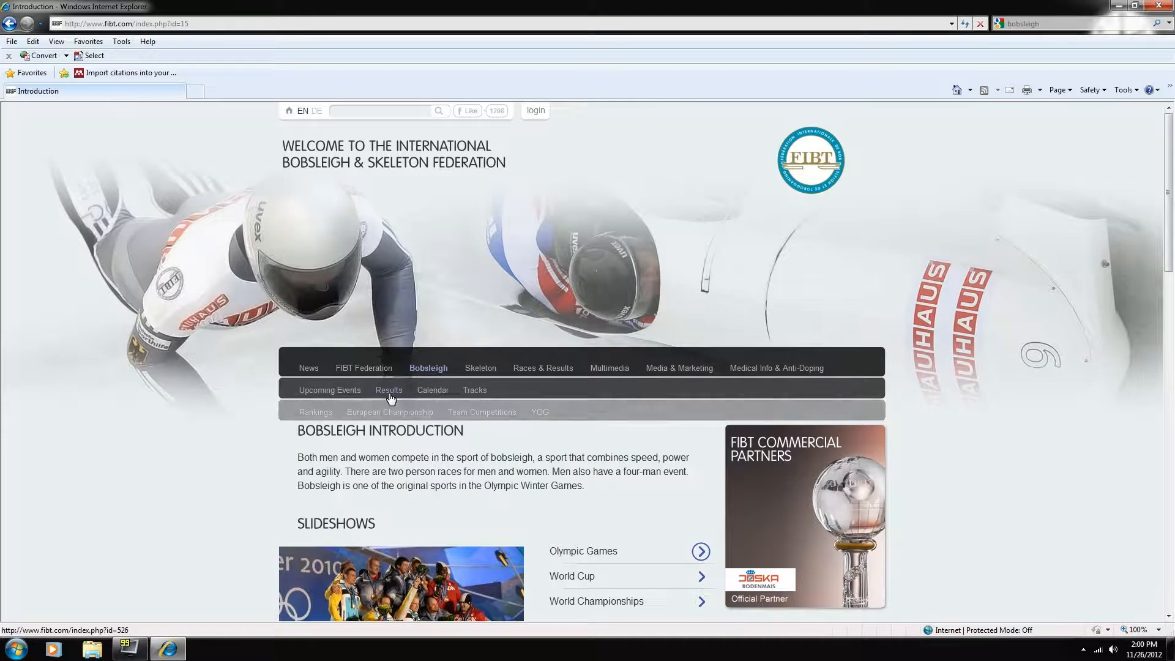
left_click(389, 392)
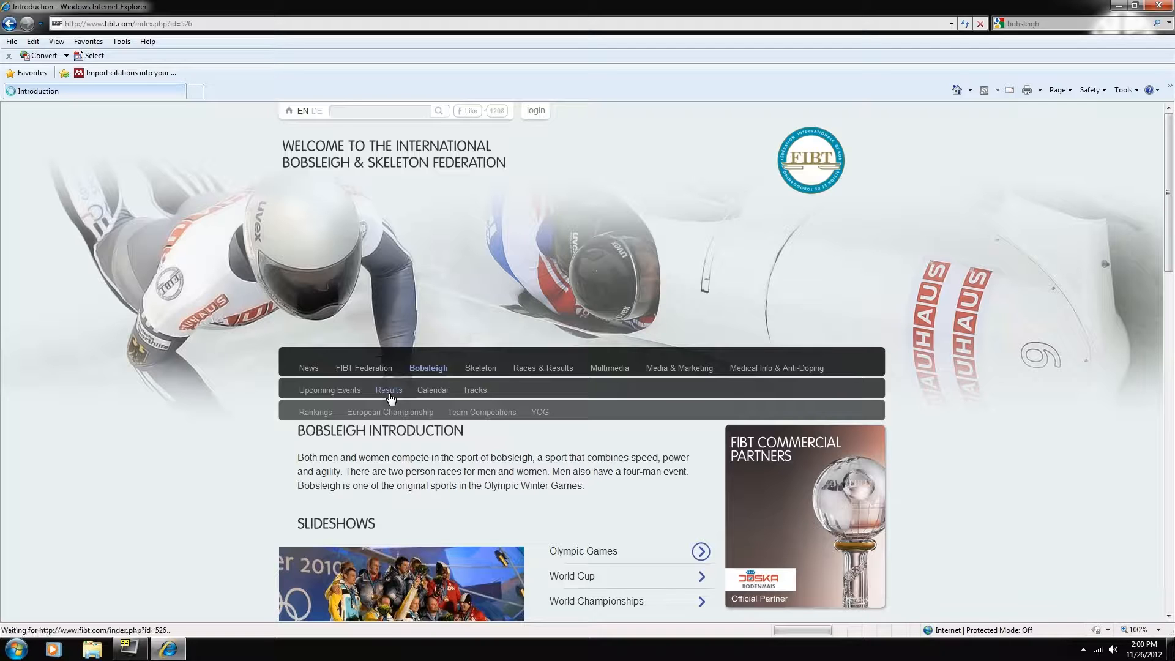
Step: Filter the results finder to men's bobsleigh, season 2011/2012, World Cup events, and run the search
scroll(171, 456, "down", 3)
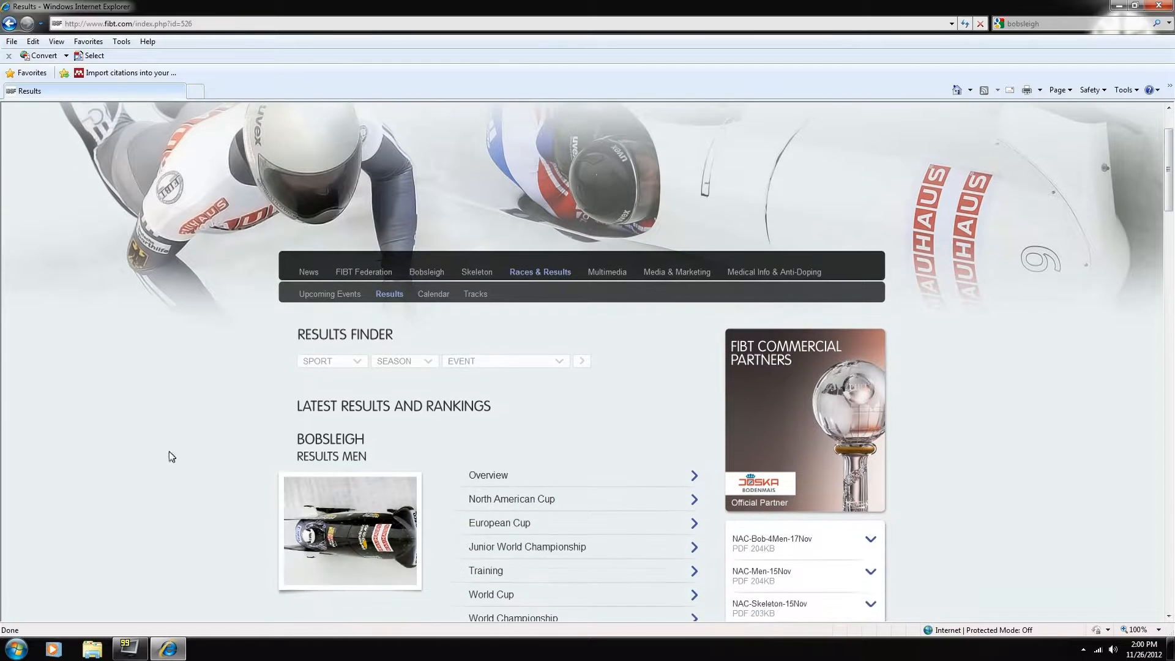
left_click(351, 362)
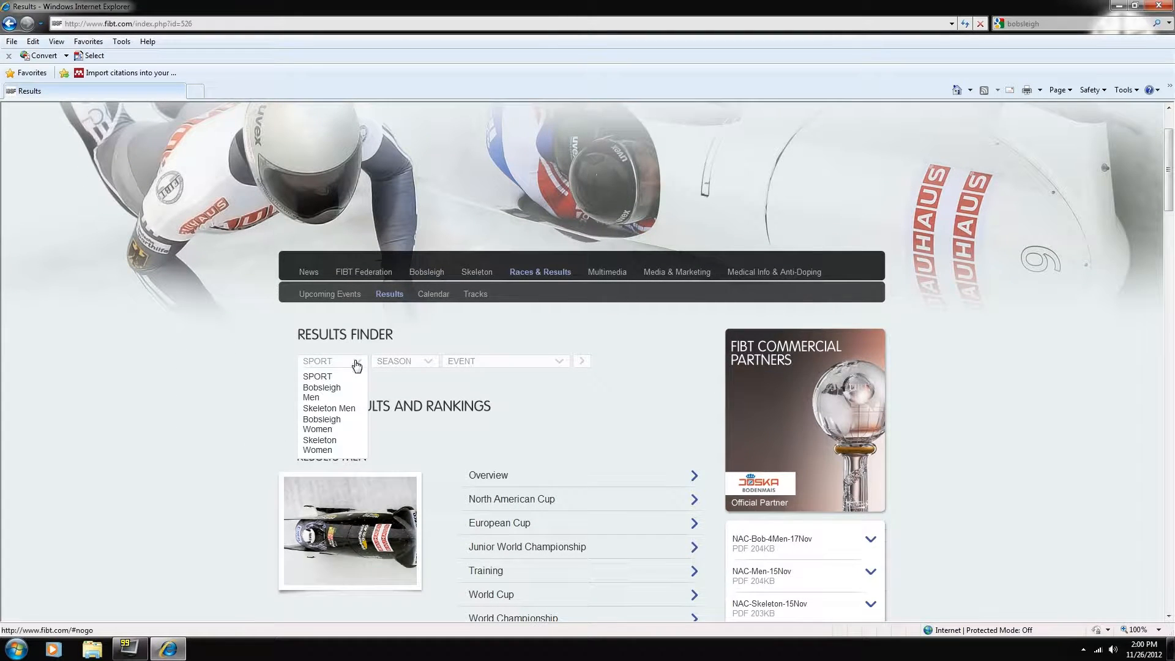
left_click(337, 393)
left_click(407, 362)
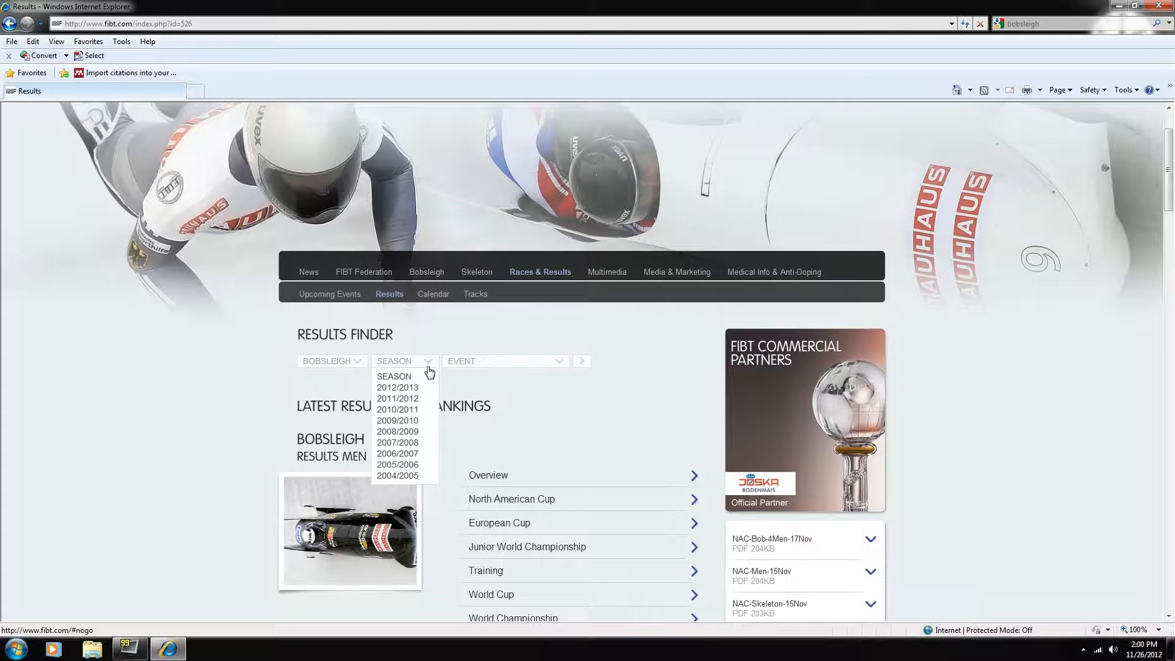
left_click(408, 401)
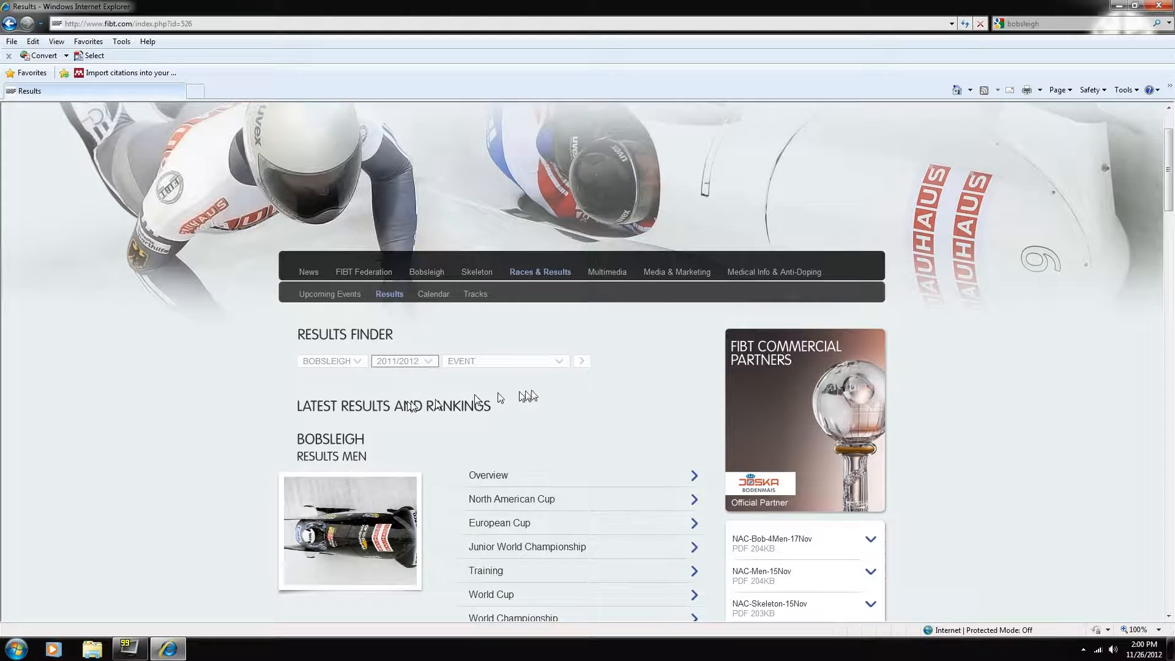
left_click(557, 367)
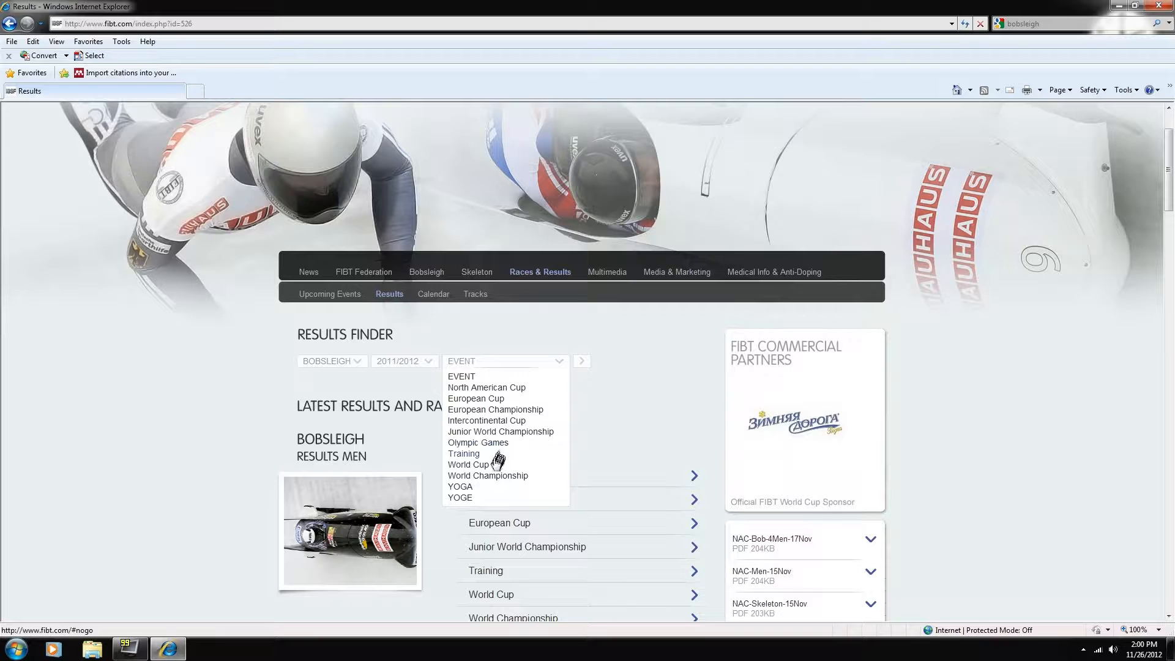
left_click(488, 466)
left_click(582, 362)
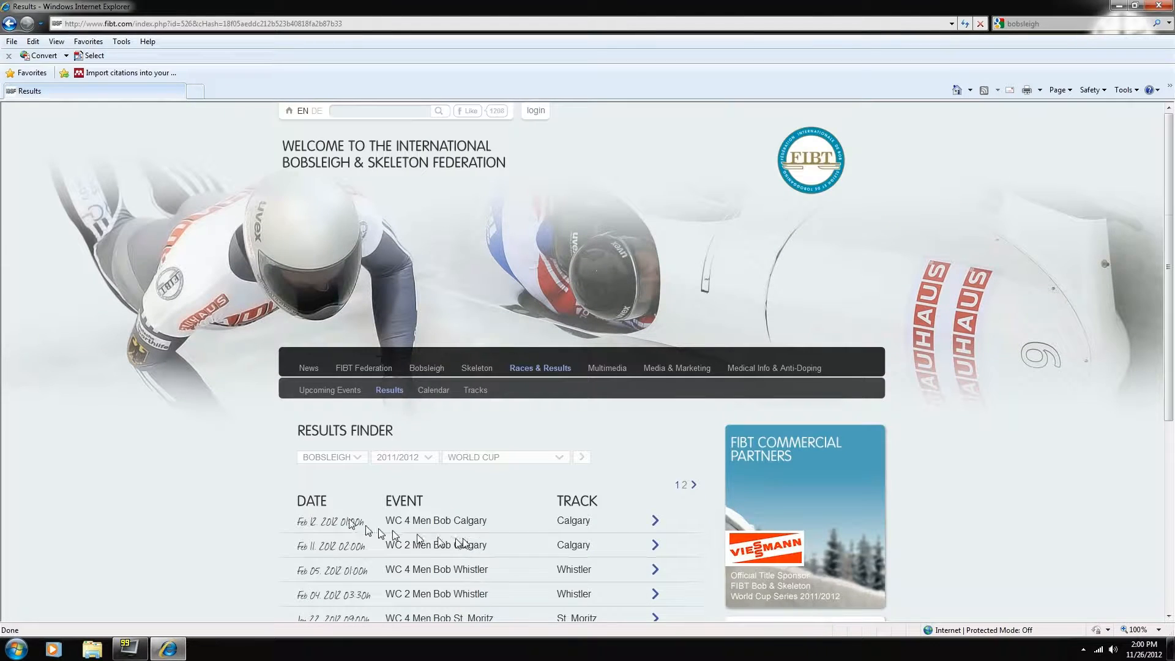
Step: Look through both pages of the World Cup event list and open the WC 4 Men Bob Calgary results in a new tab
scroll(224, 456, "down", 5)
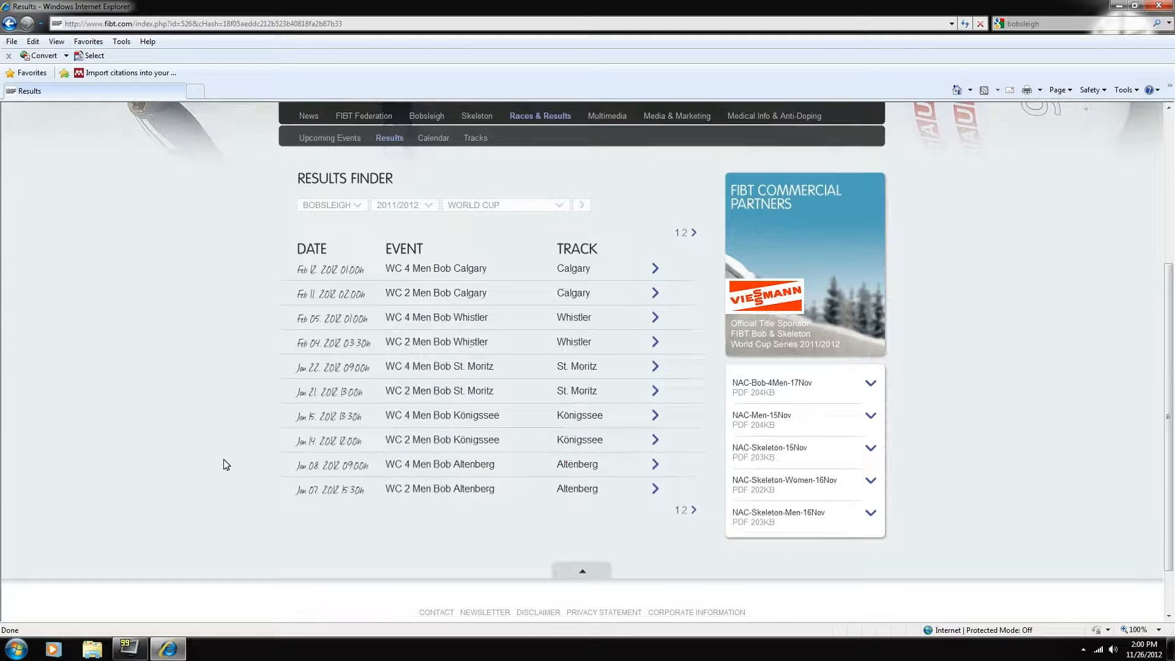
left_click(685, 510)
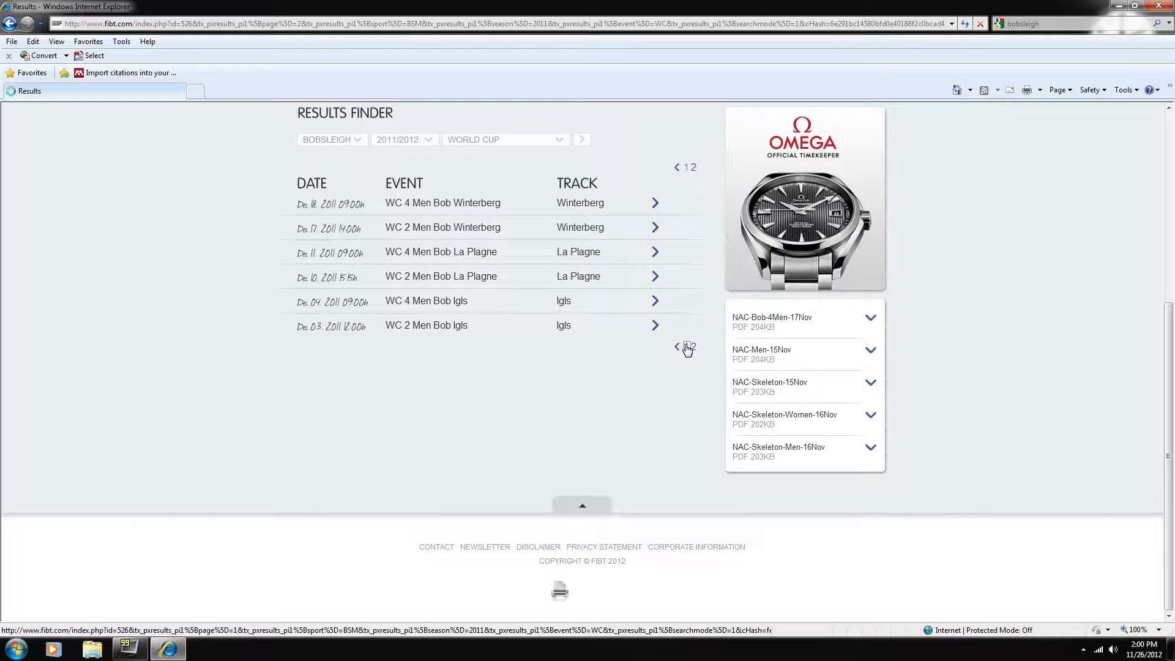
left_click(687, 347)
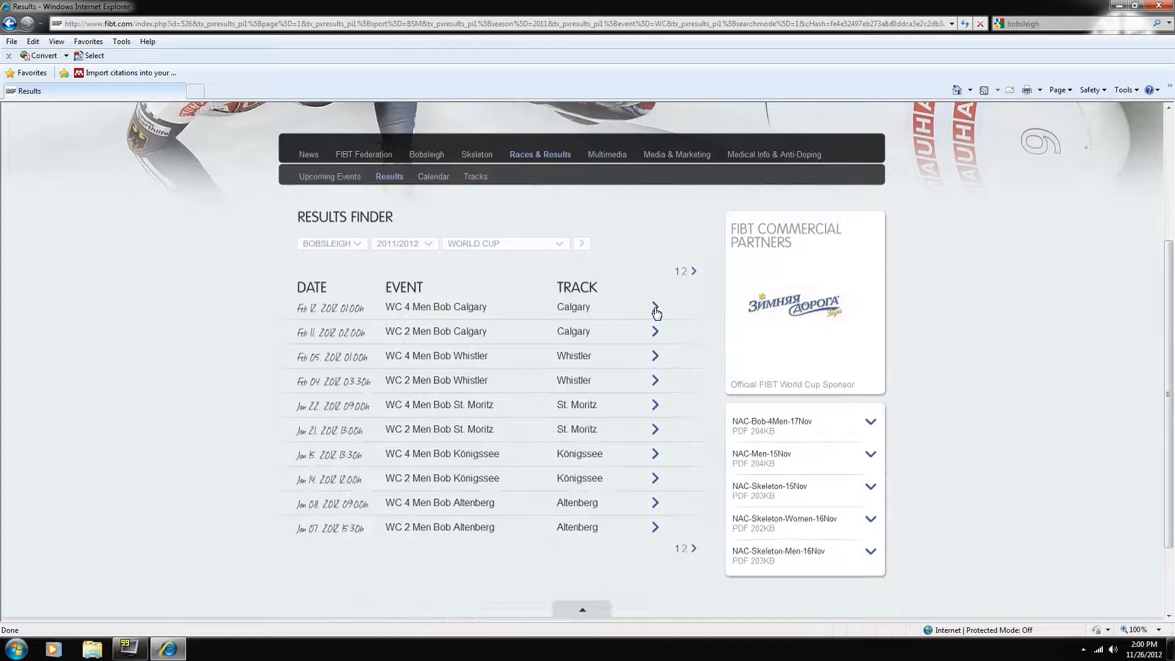
middle_click(655, 311)
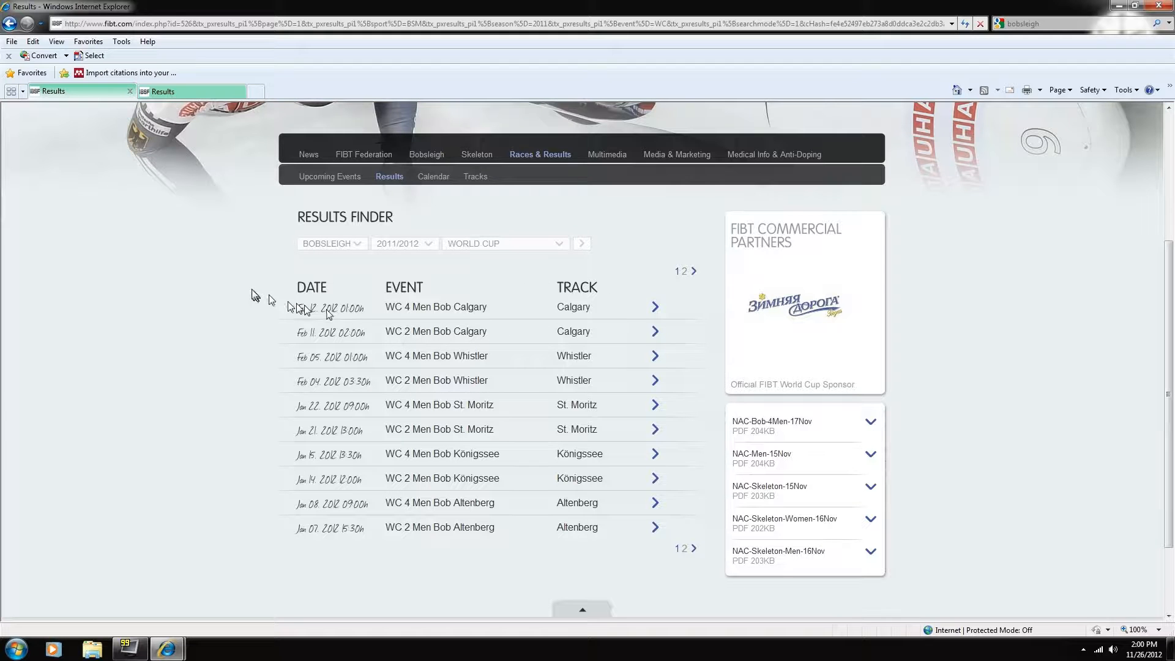
left_click(220, 91)
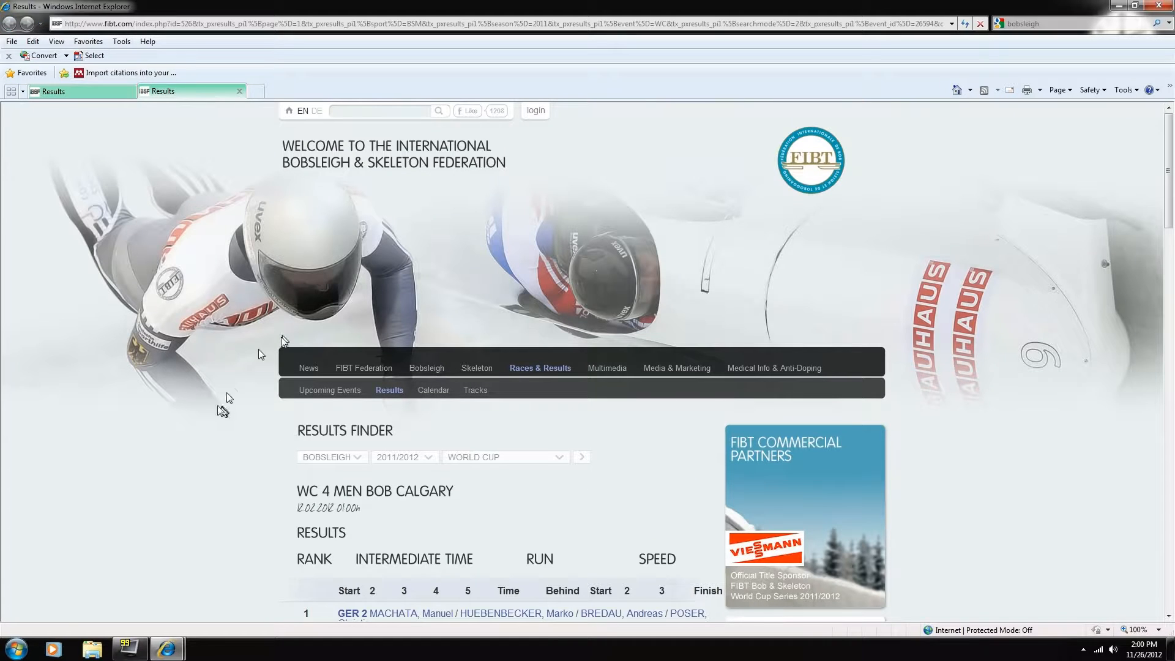
Step: Examine the complete WC 4 Men Bob Calgary results, from the first-ranked team to the last entry
scroll(192, 426, "down", 6)
left_click(193, 457)
middle_click(203, 420)
scroll(203, 420, "down", 9)
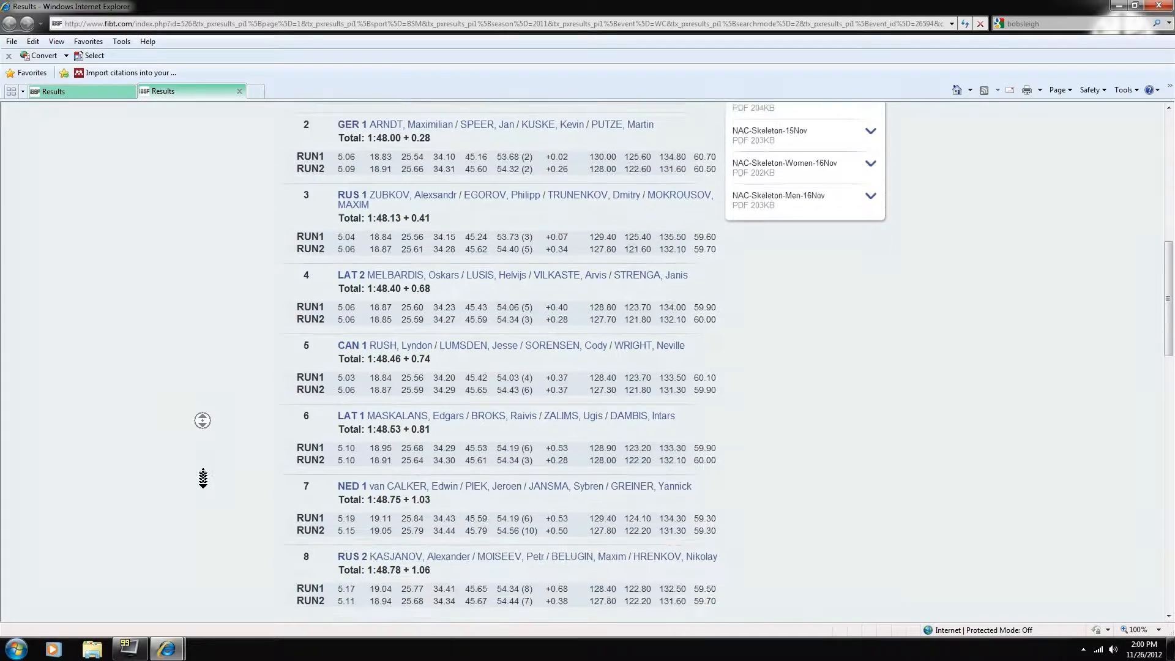
left_click(207, 486)
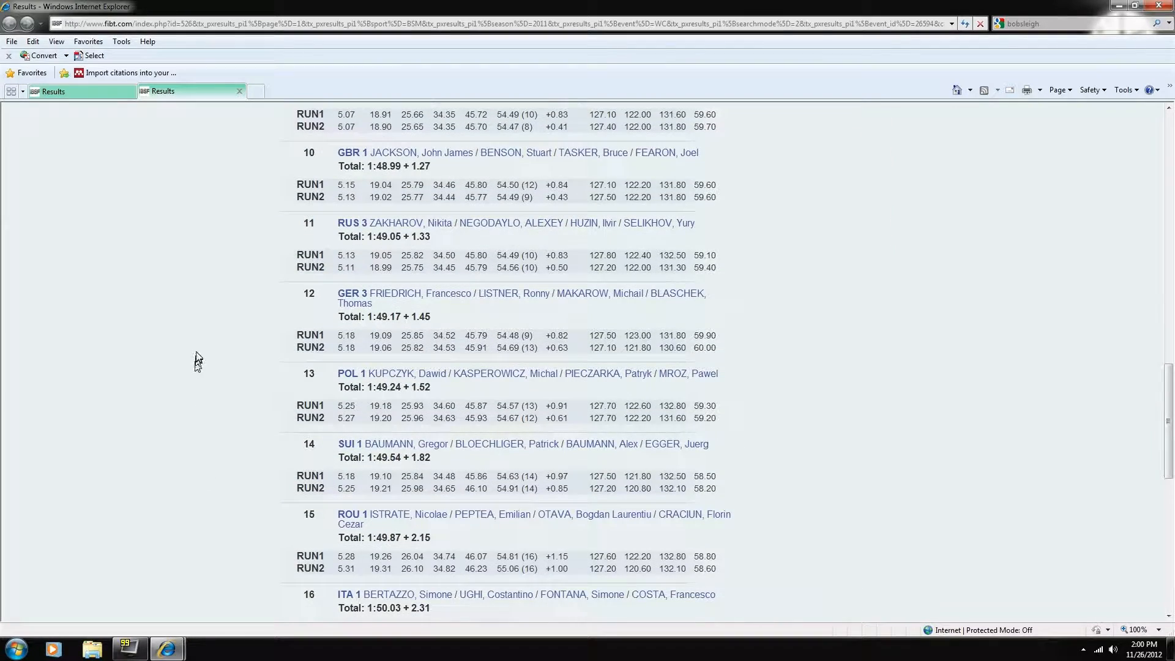
scroll(196, 392, "down", 10)
left_click(203, 389)
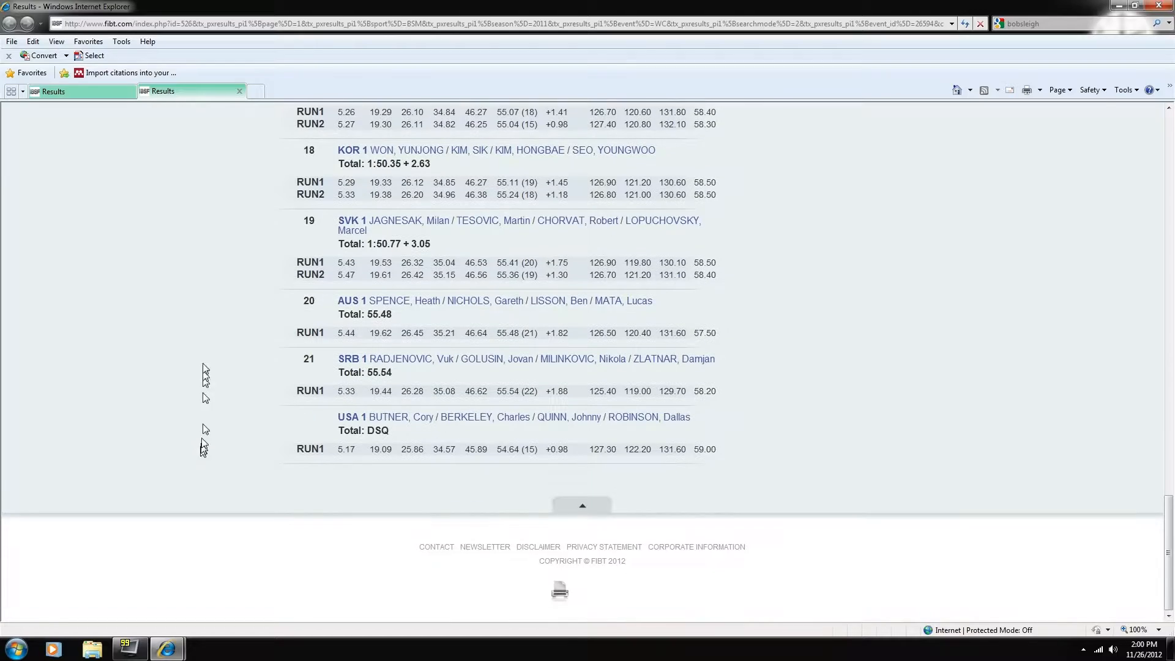
scroll(201, 377, "up", 20)
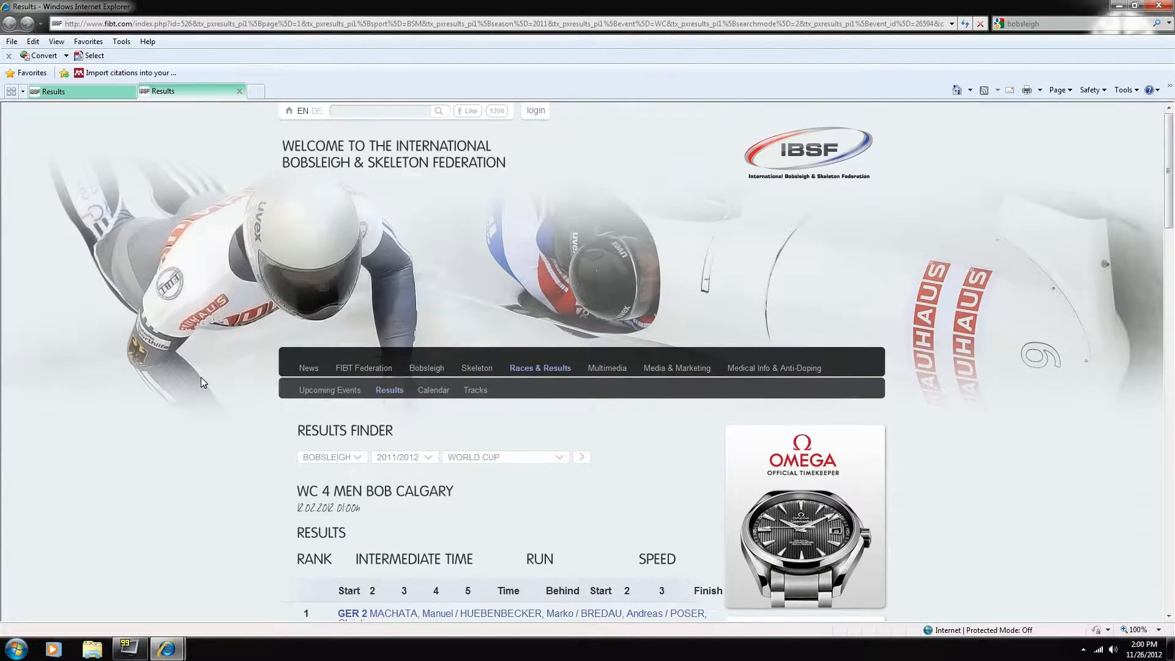
middle_click(199, 457)
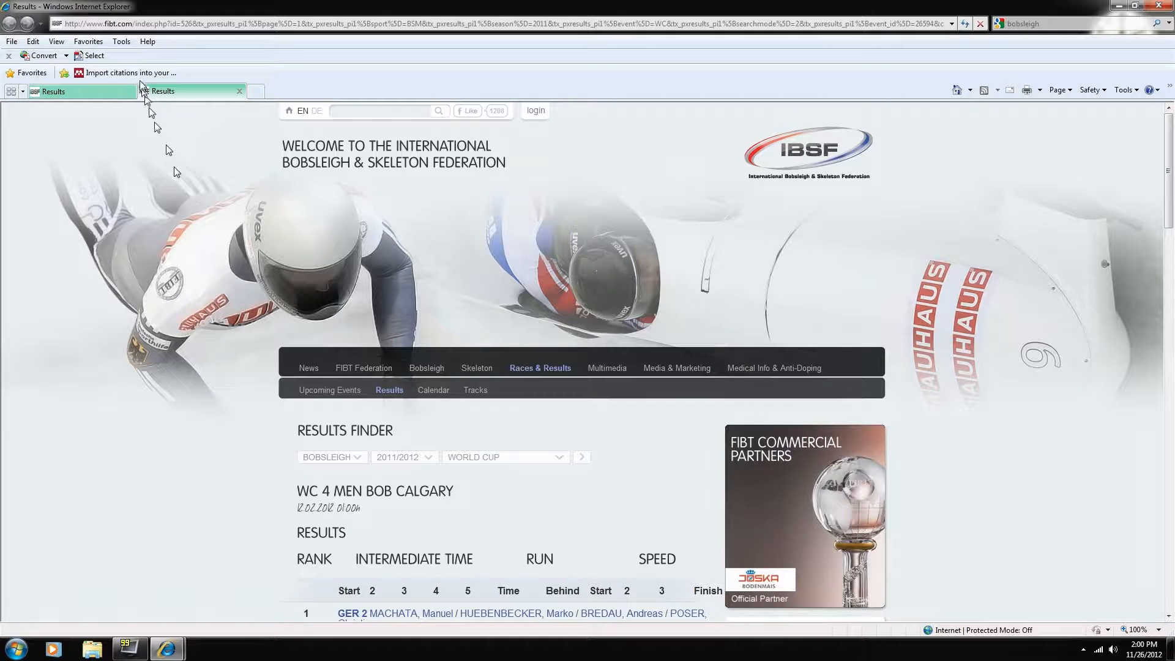
Step: Convert the WC 4 Men Bob Calgary results page to an Adobe PDF file named Results.pdf
left_click(42, 56)
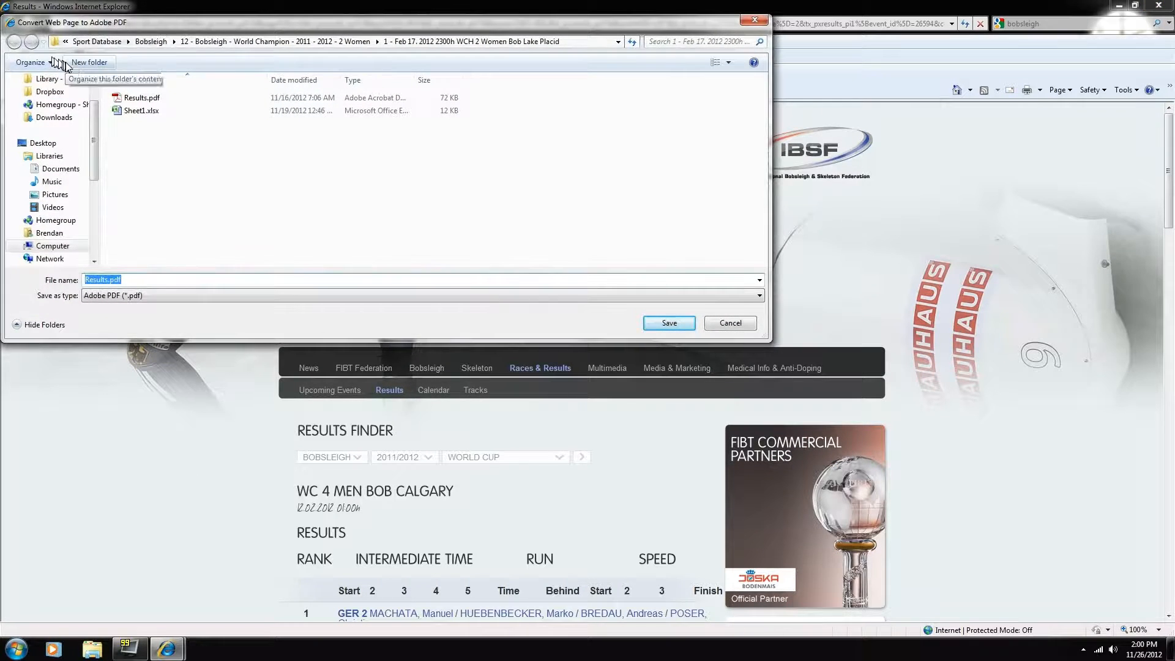
left_click(661, 324)
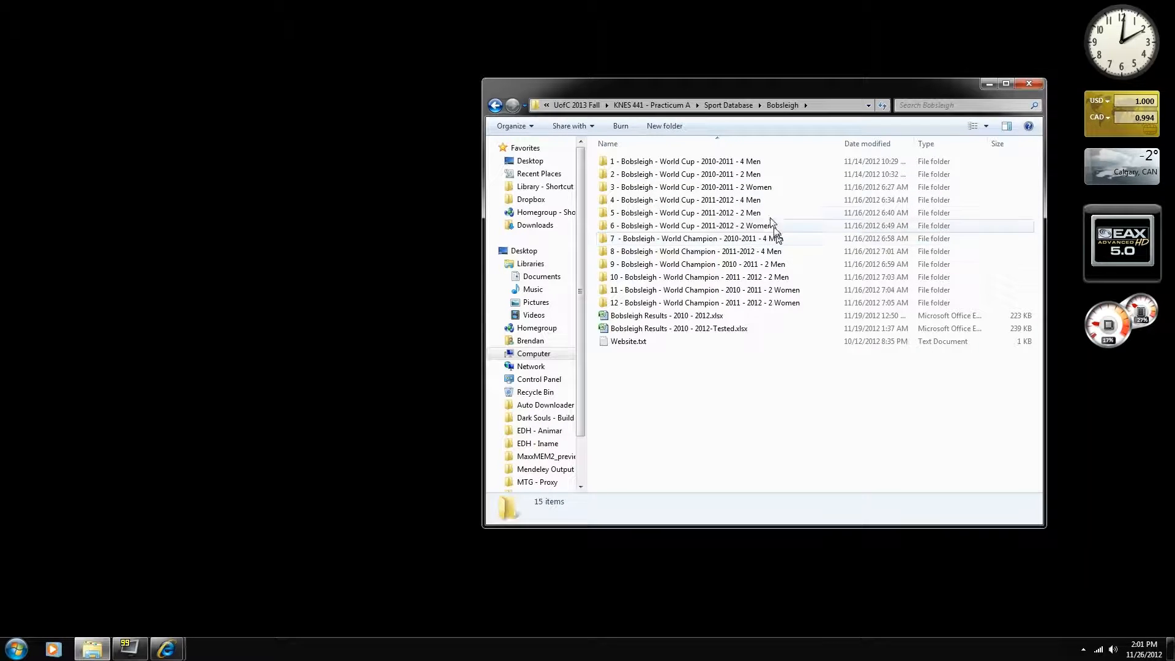
Step: In Windows Explorer, open Results.pdf for the Feb 06. 2011 4 Men Bob Cesana race from the 2010-2011 World Cup folder and review its run times
double_click(746, 166)
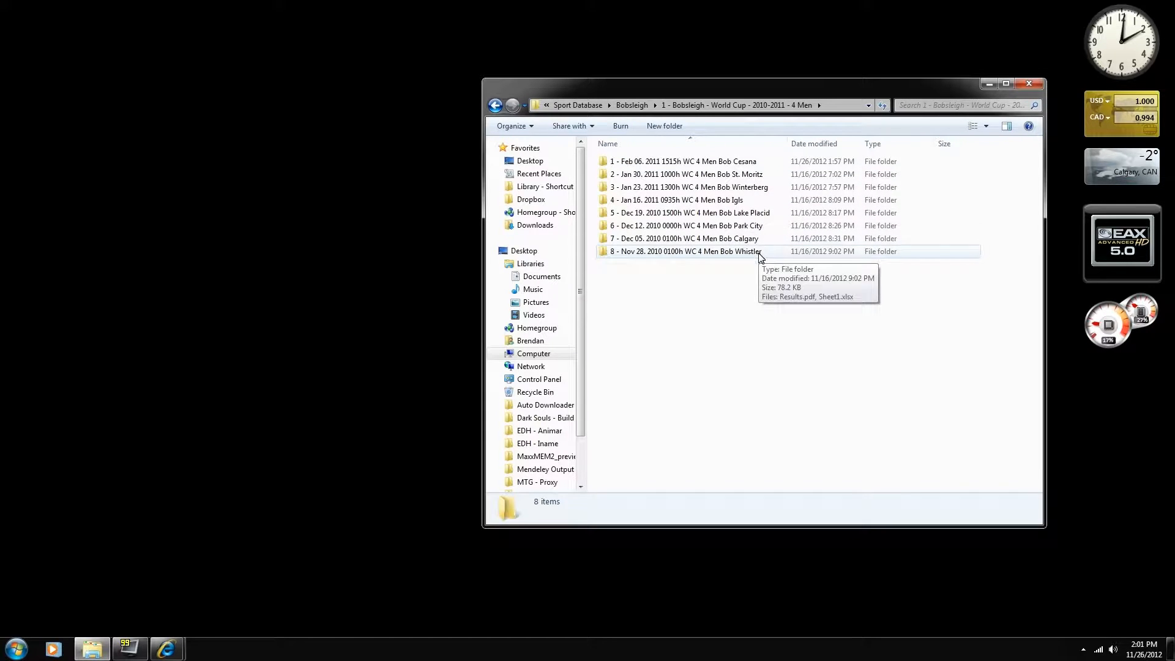
double_click(745, 166)
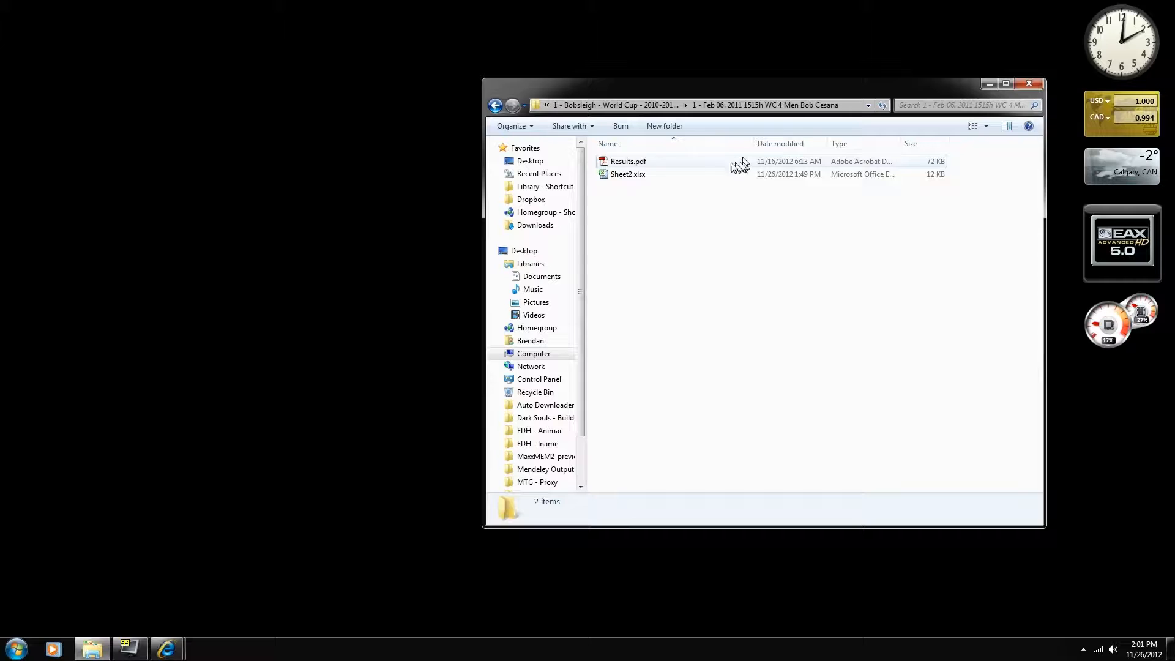
double_click(701, 164)
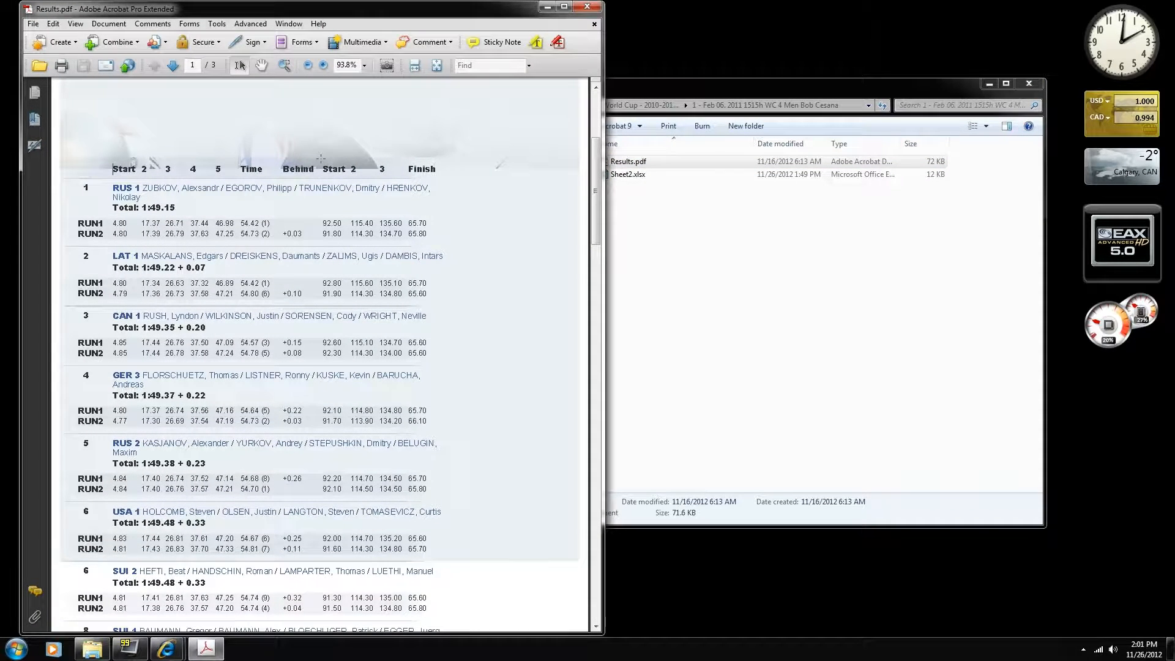
scroll(320, 159, "up", 4)
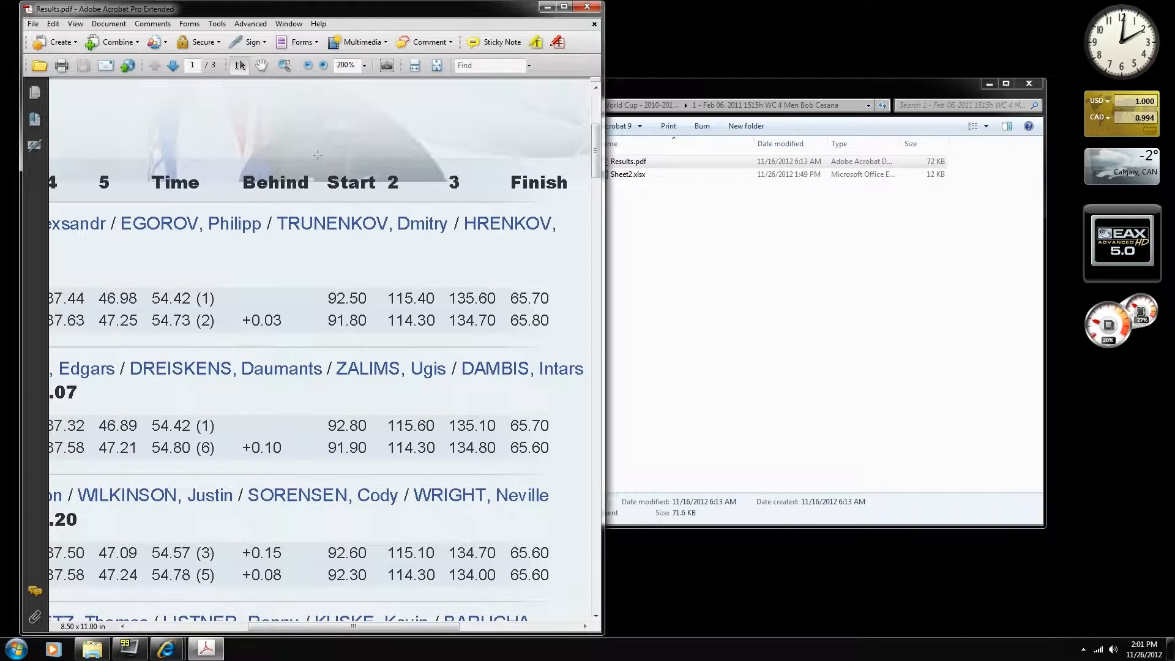
double_click(325, 10)
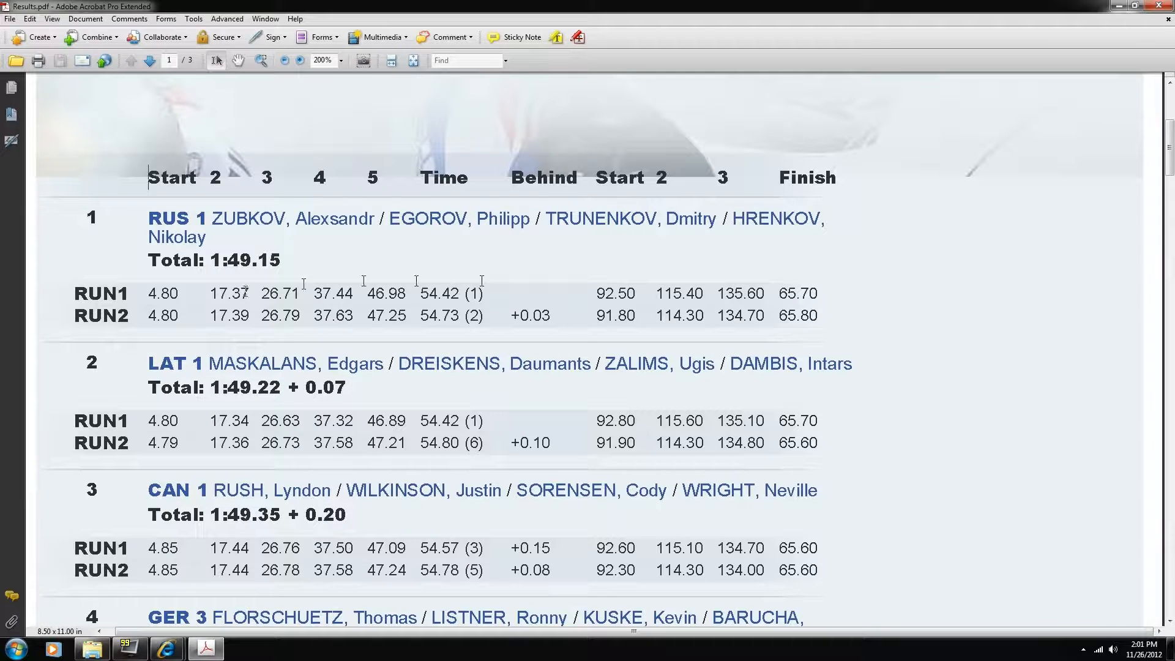
middle_click(959, 268)
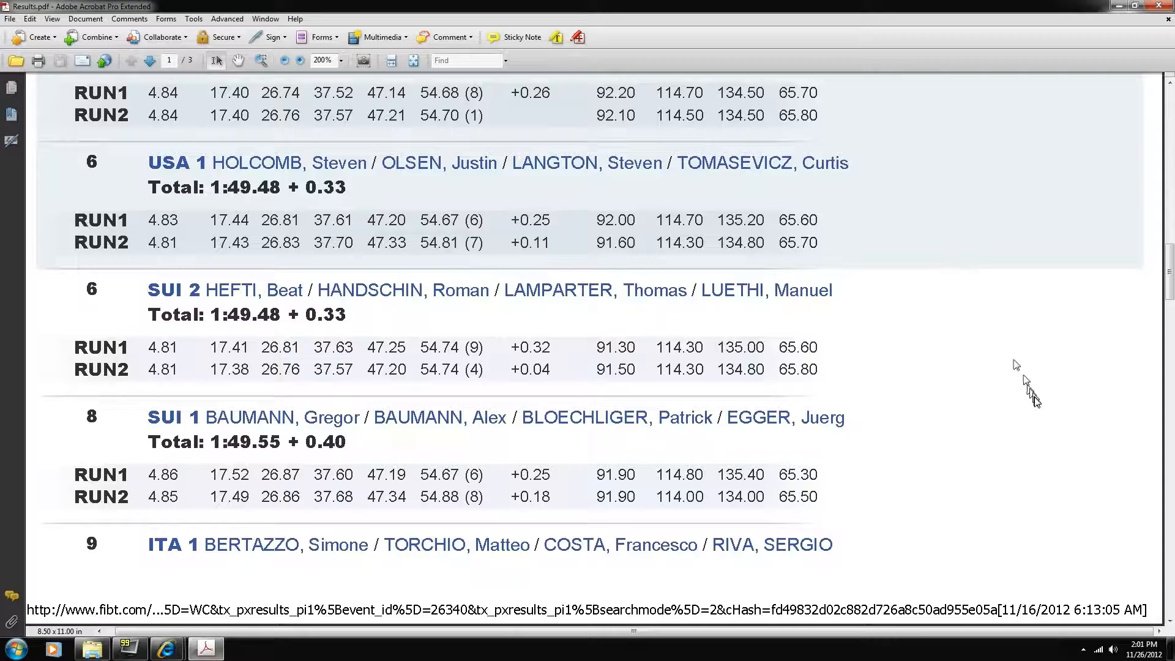
scroll(1036, 402, "down", 5)
middle_click(973, 293)
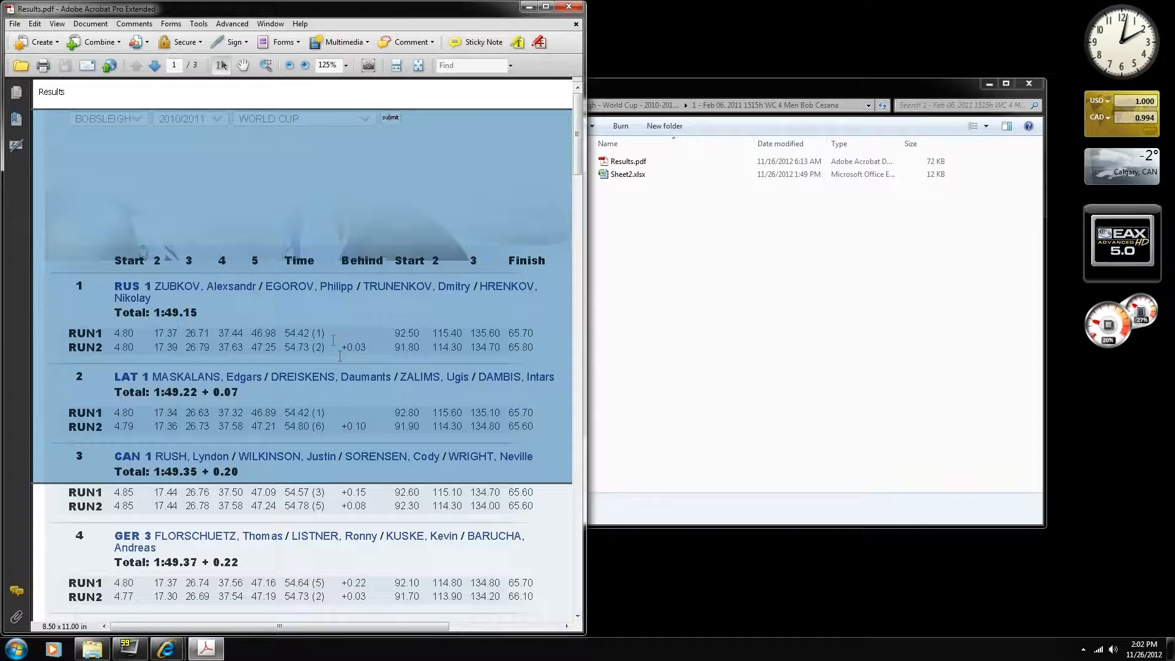
Step: Select all the text in Results.pdf and copy it as a table
left_click(761, 328)
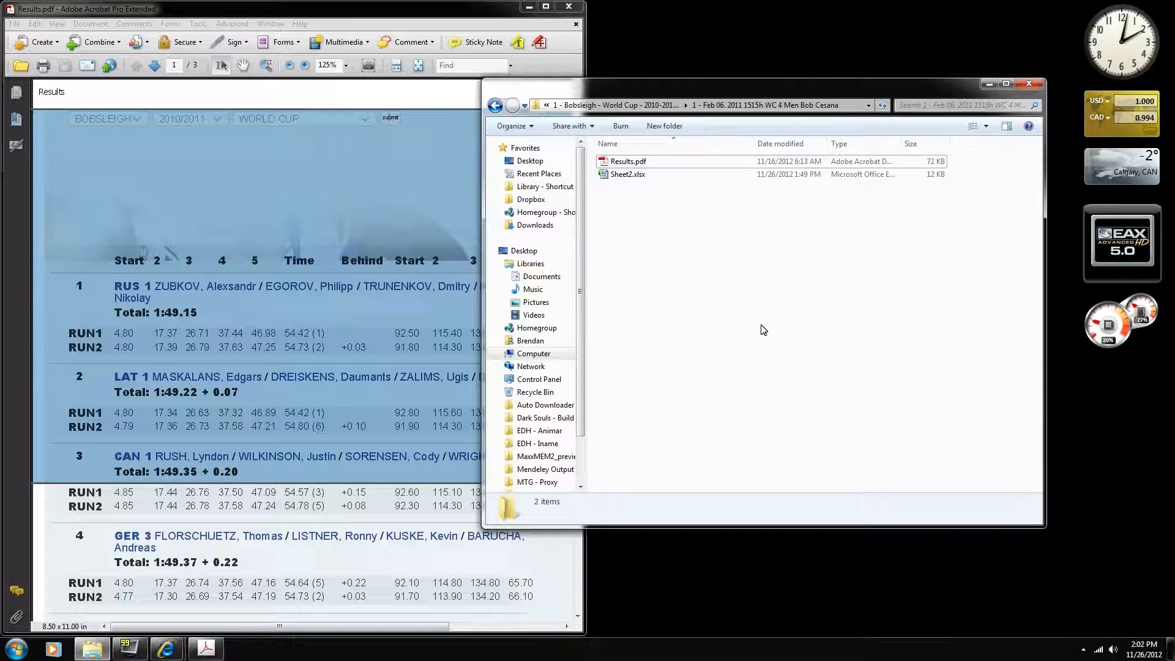
left_click(170, 210)
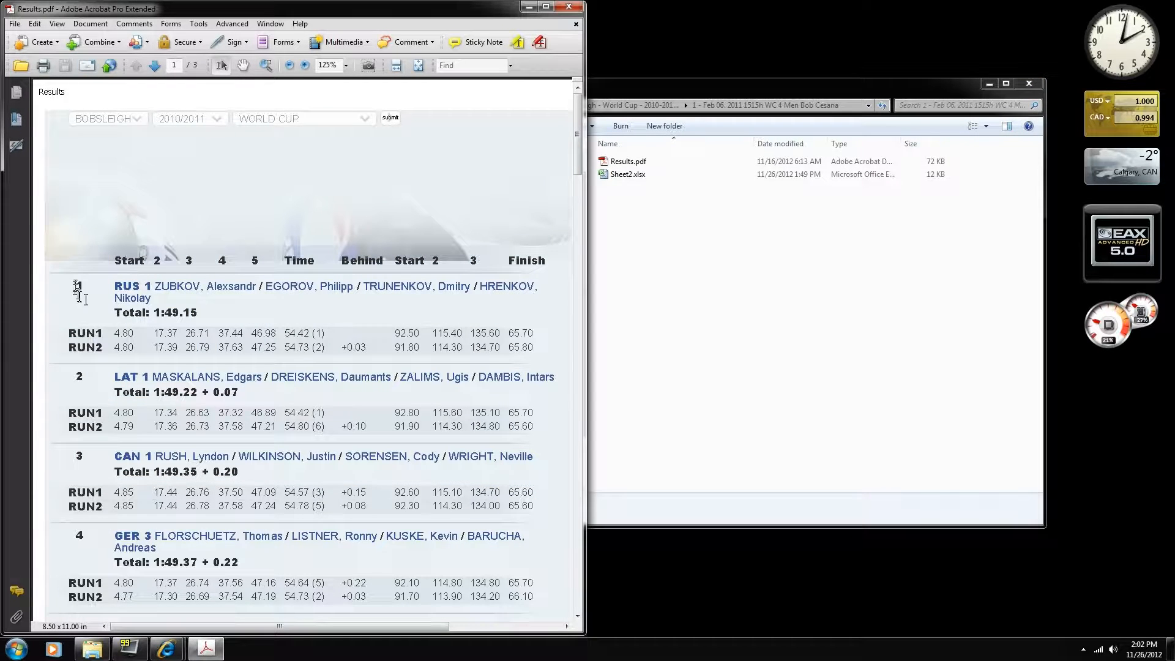
left_click_drag(78, 286, 435, 514)
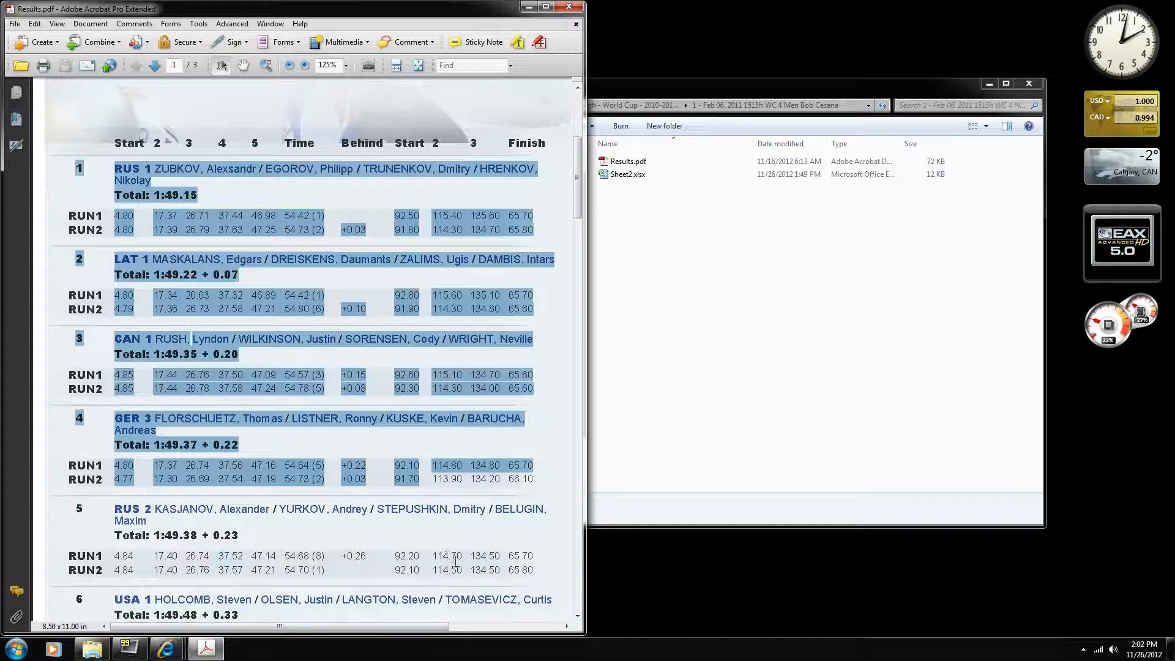
key("ctrl+a")
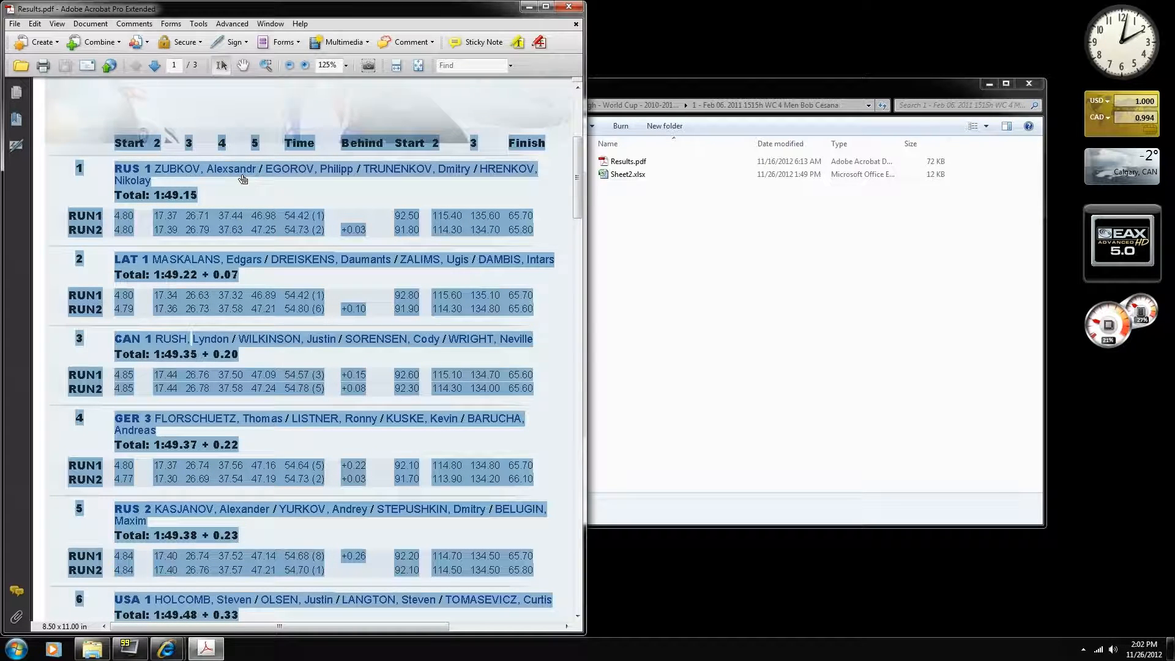
right_click(247, 221)
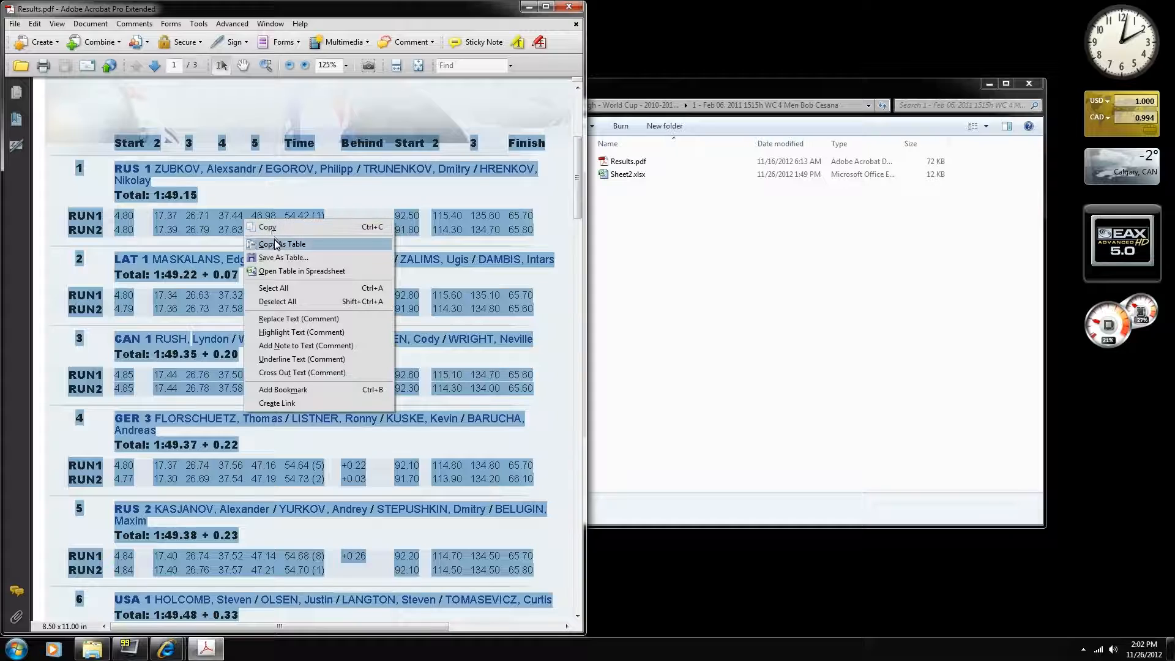
left_click(263, 241)
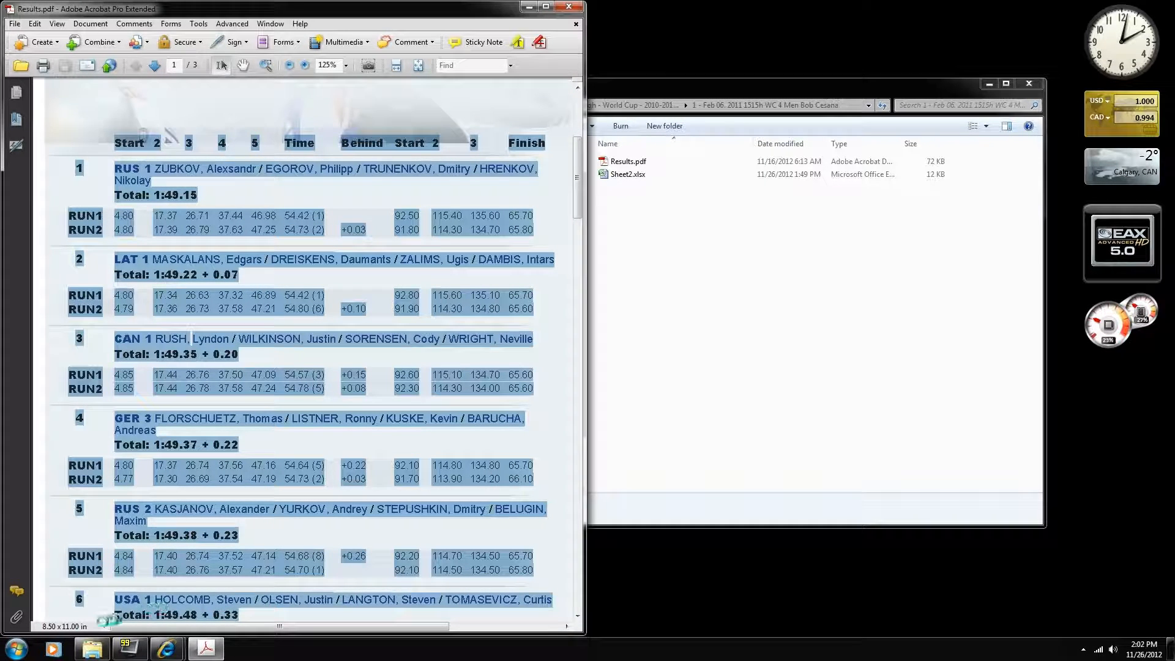
Step: Start Excel and paste the copied race results into Sheet1 at cell A1
left_click(16, 648)
left_click(80, 405)
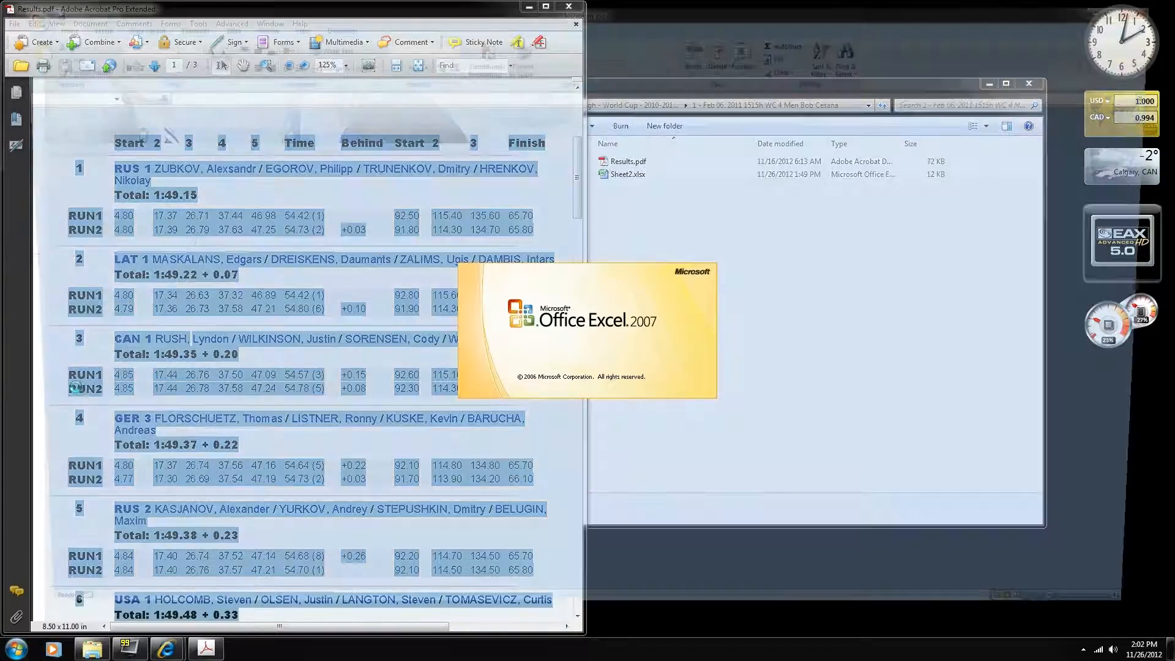
key("ctrl+v")
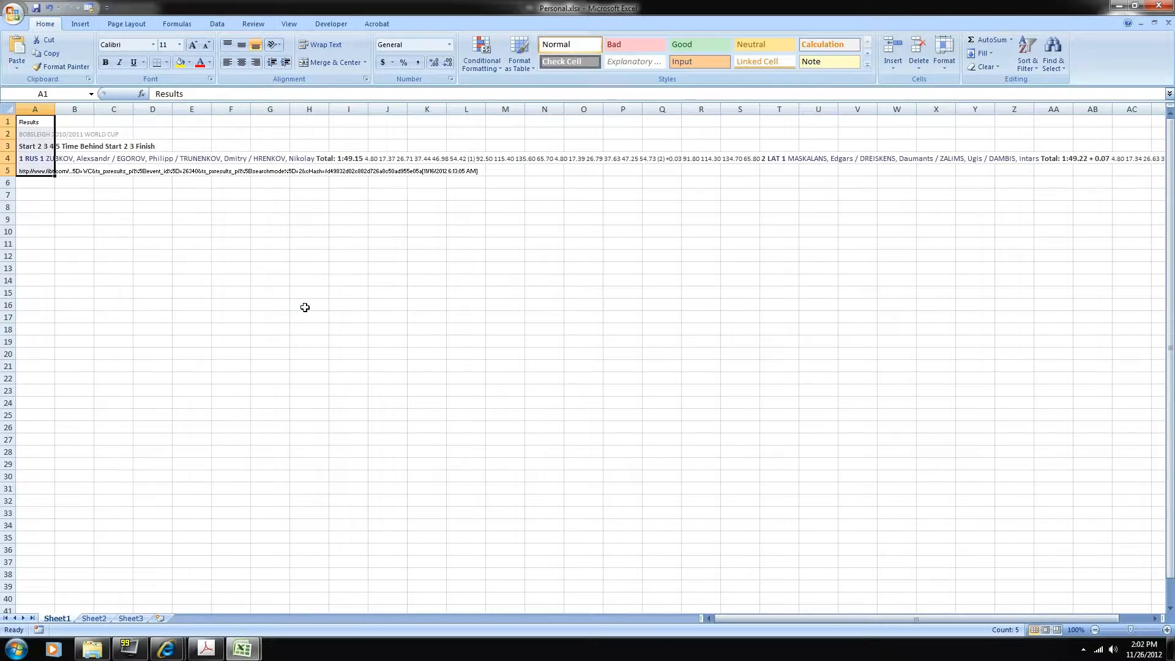
Step: Copy the selected results text from Results.pdf as plain text and paste it into an empty Excel sheet at cell A1
scroll(304, 305, "right", 8)
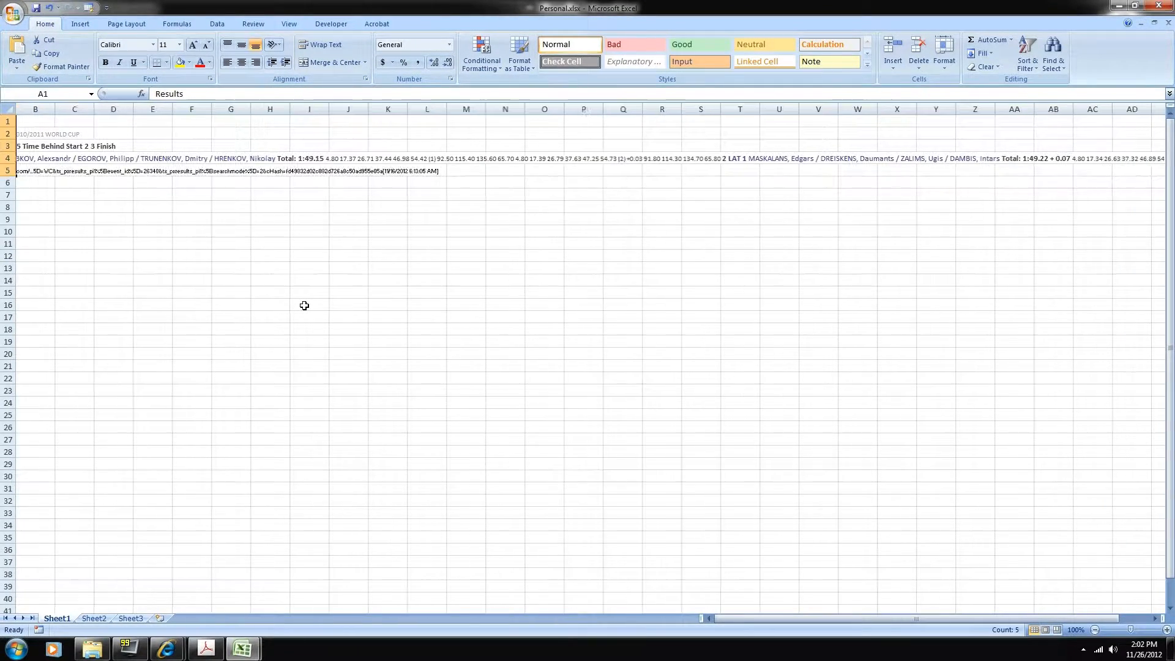
scroll(304, 306, "right", 2)
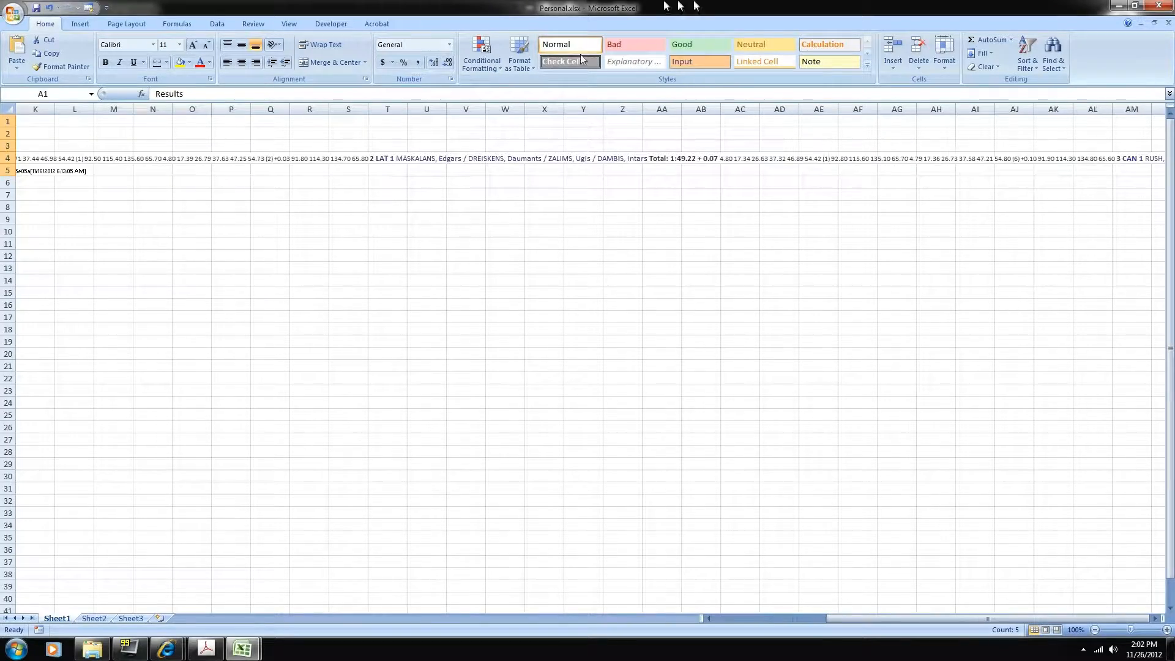
right_click(259, 222)
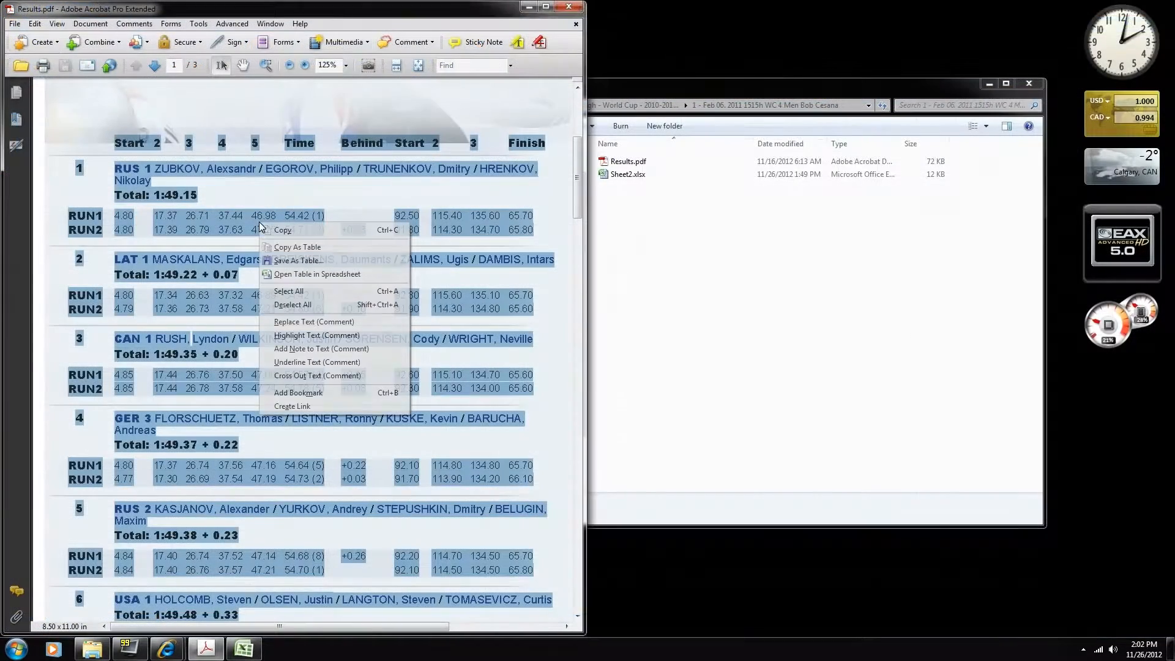
left_click(298, 247)
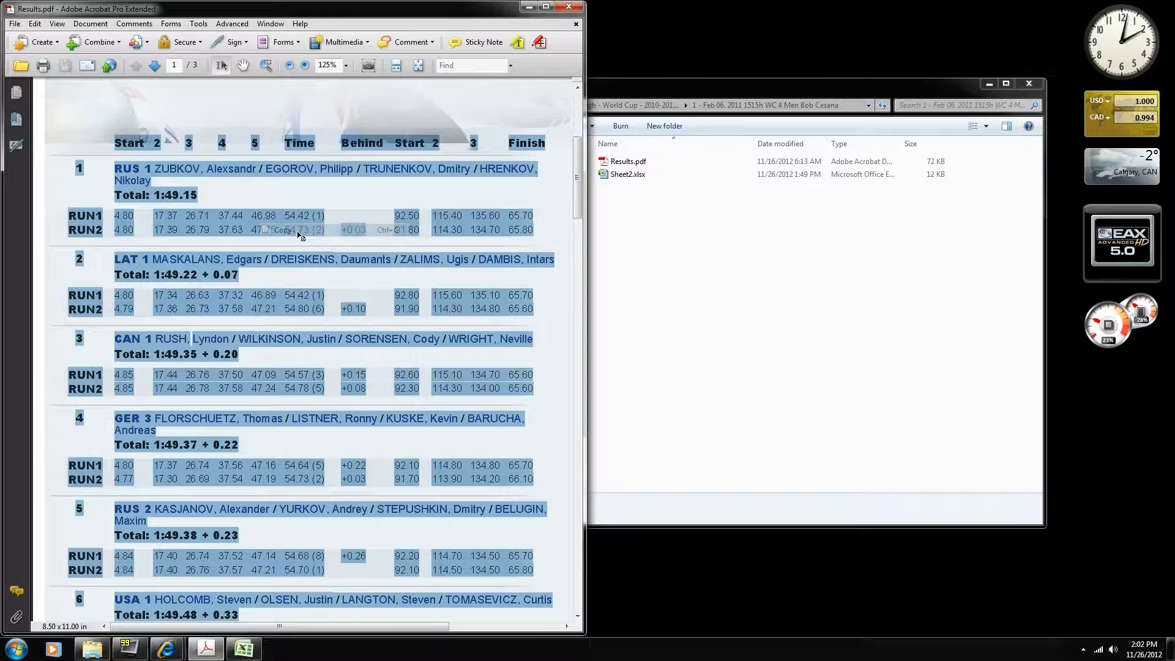
left_click(243, 648)
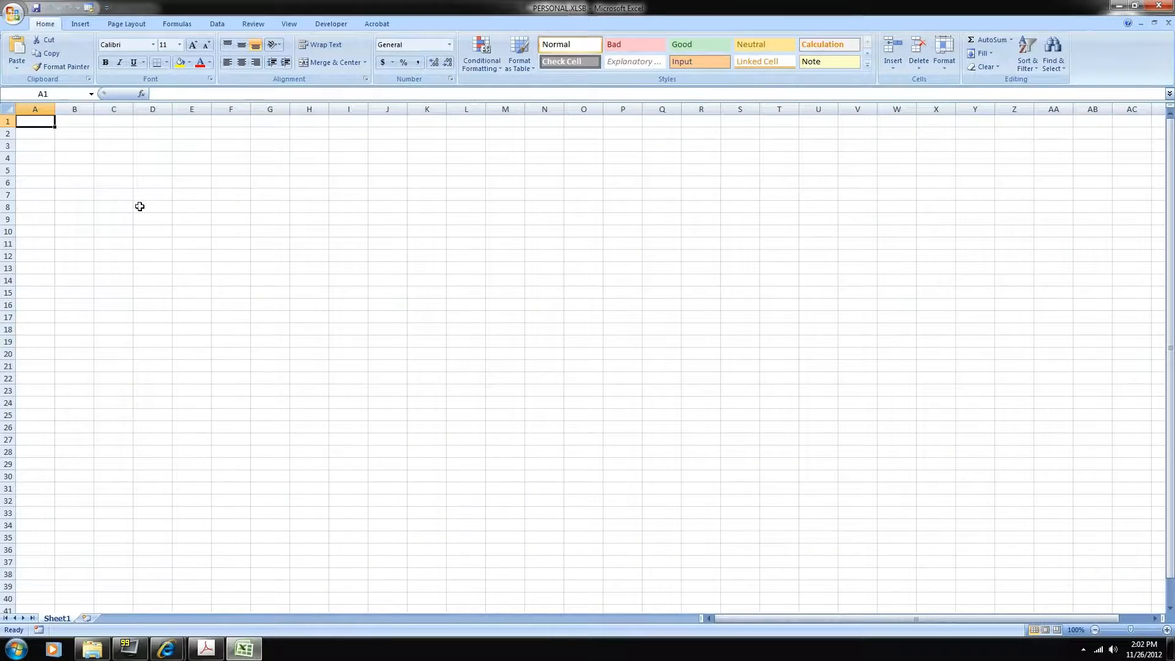
key("ctrl+v")
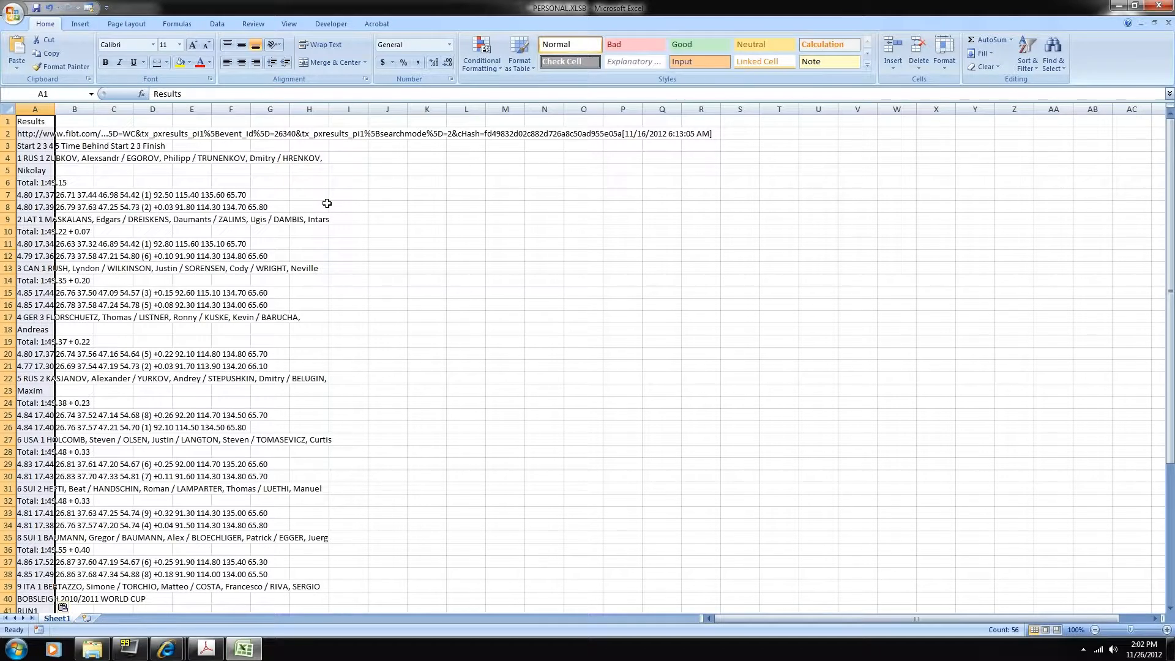
Step: Fit column A to its contents and review the pasted rows down to the final RUN1 and RUN2 entries
double_click(56, 108)
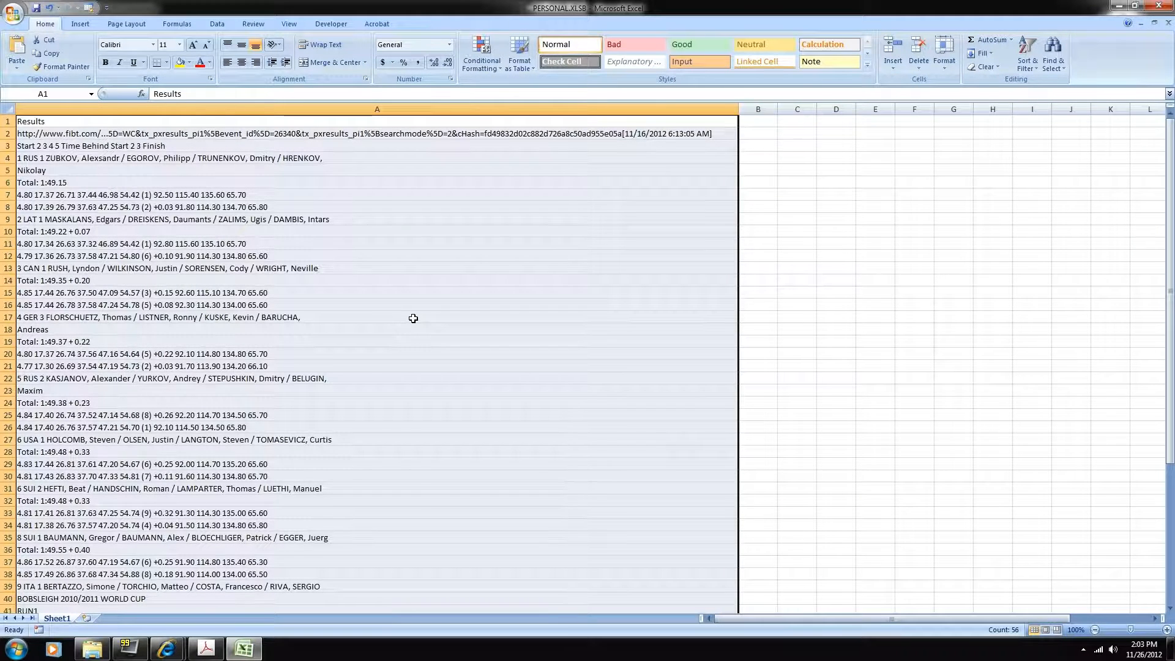
scroll(413, 318, "down", 14)
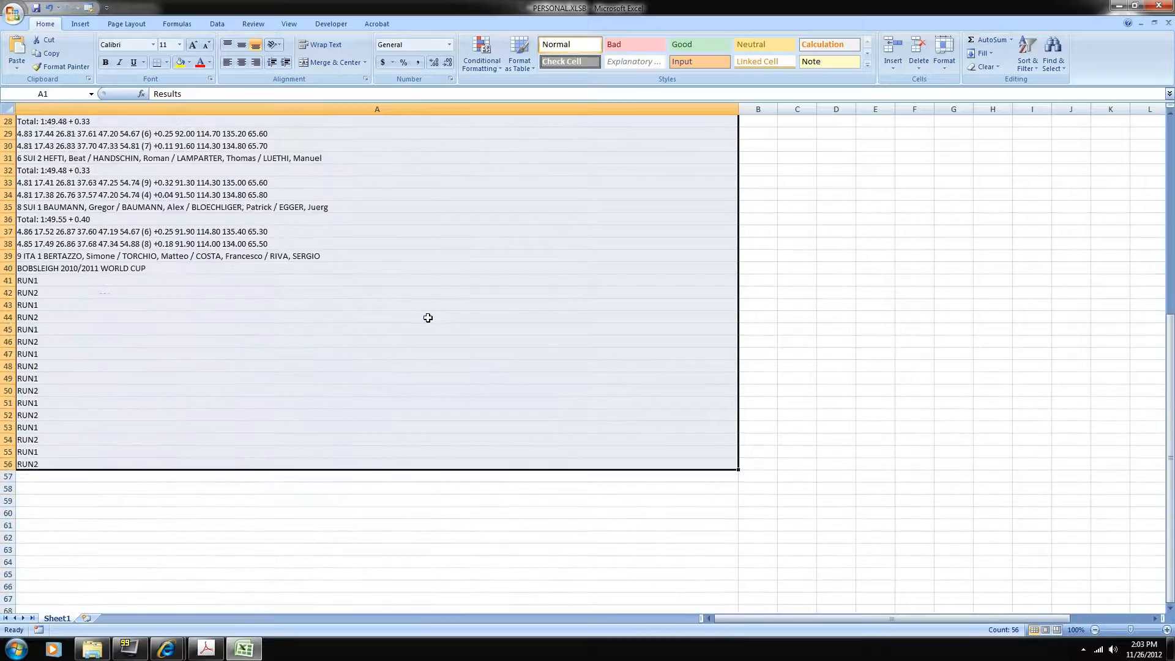
scroll(428, 318, "up", 8)
scroll(435, 327, "up", 6)
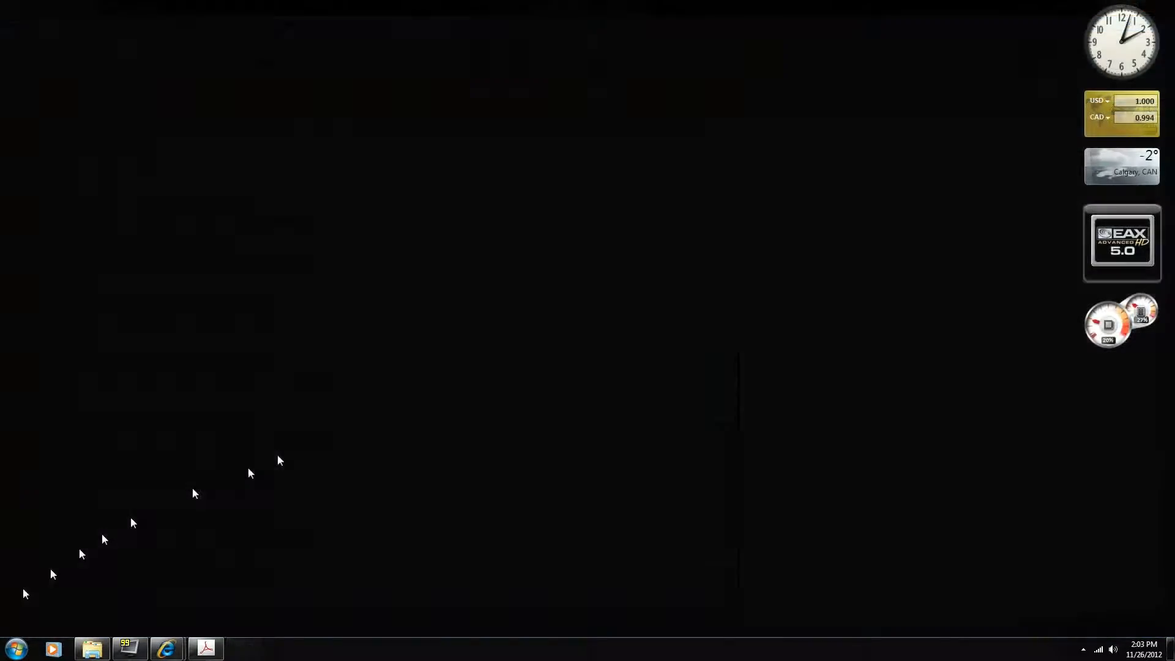
Step: Start PDF2XL Enterprise and dock its window to the left half of the desktop
left_click(16, 648)
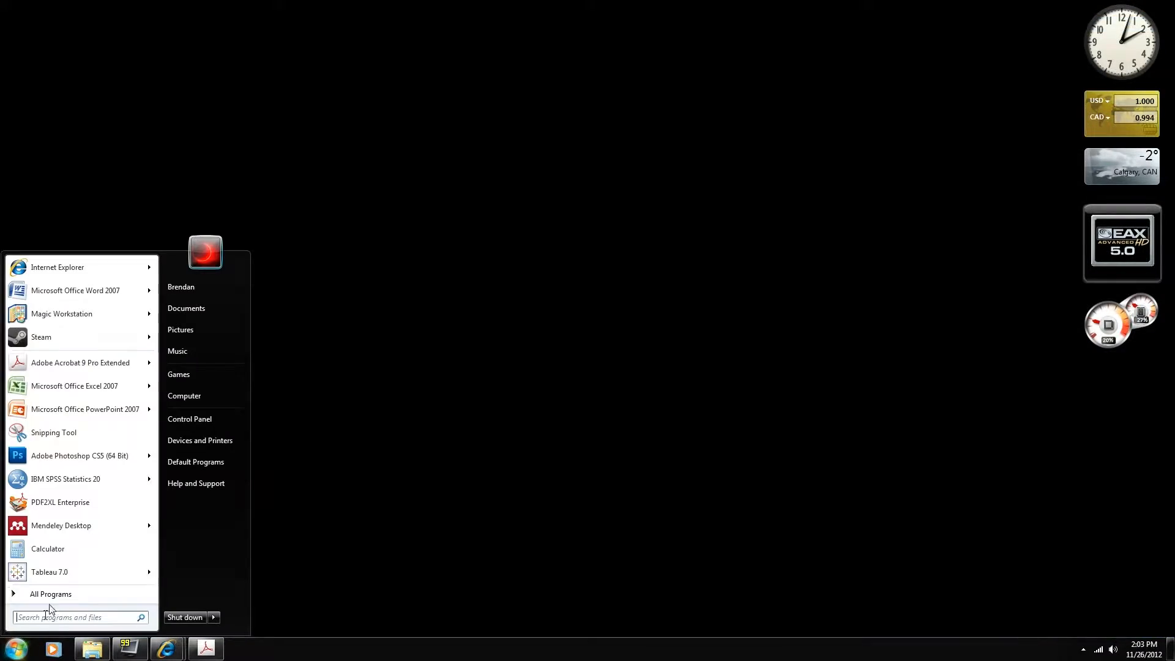
left_click(63, 503)
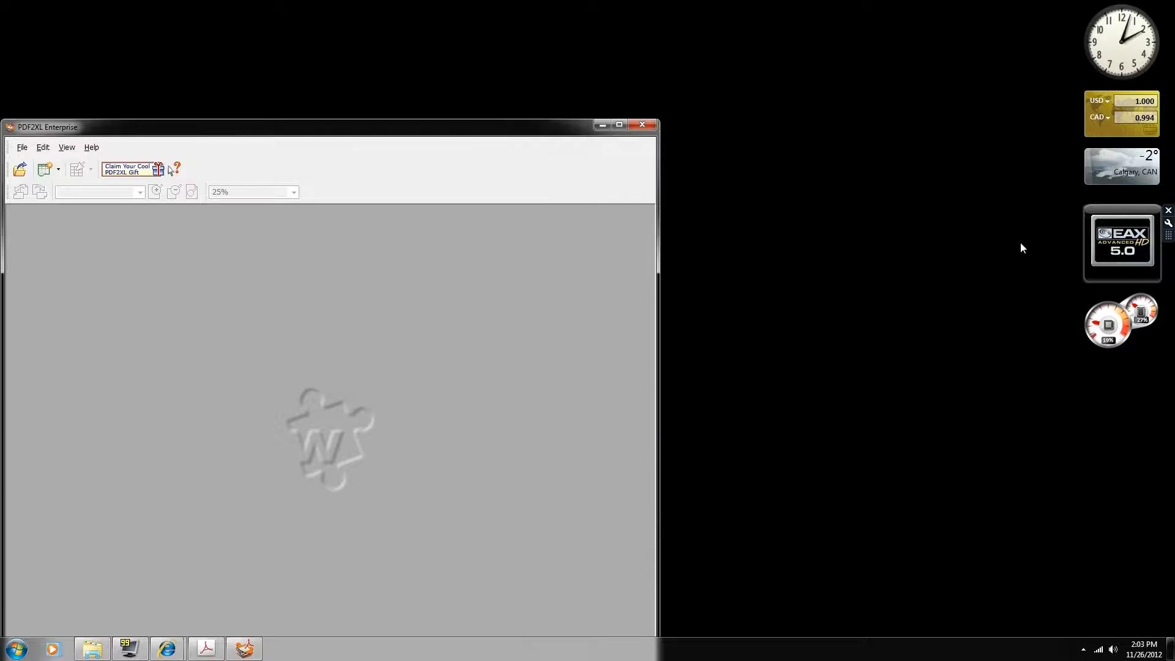
left_click_drag(450, 128, 1, 128)
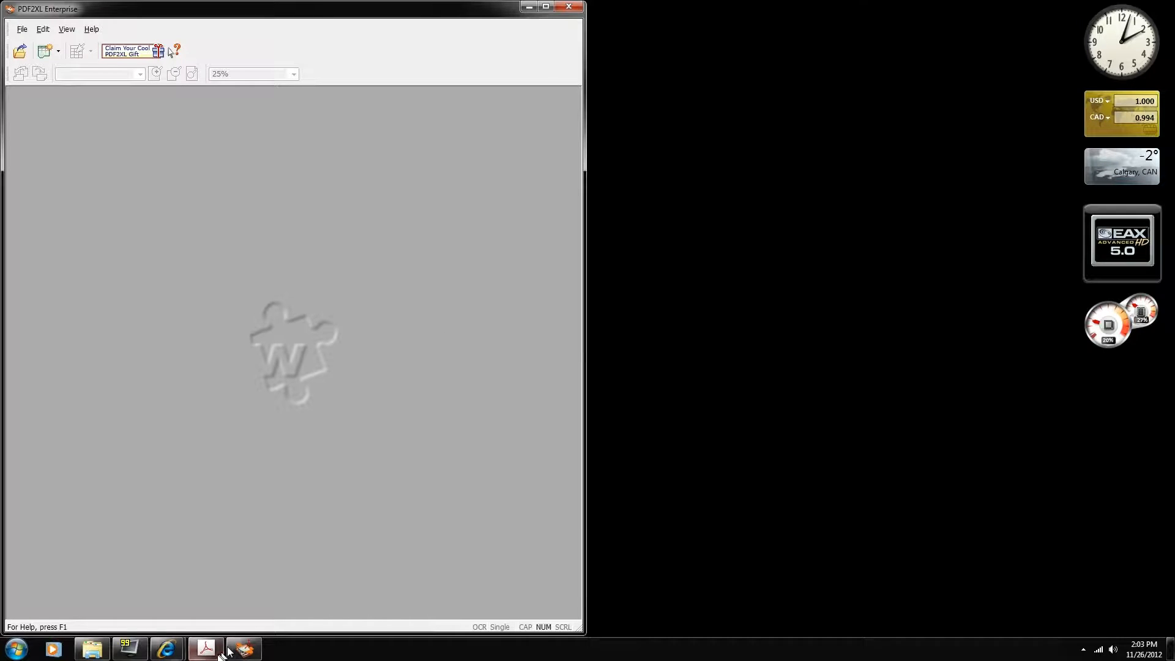
Step: From the Feb 06. 2011 race folder, load Results.pdf into PDF2XL Enterprise and minimize the folder window
left_click(104, 647)
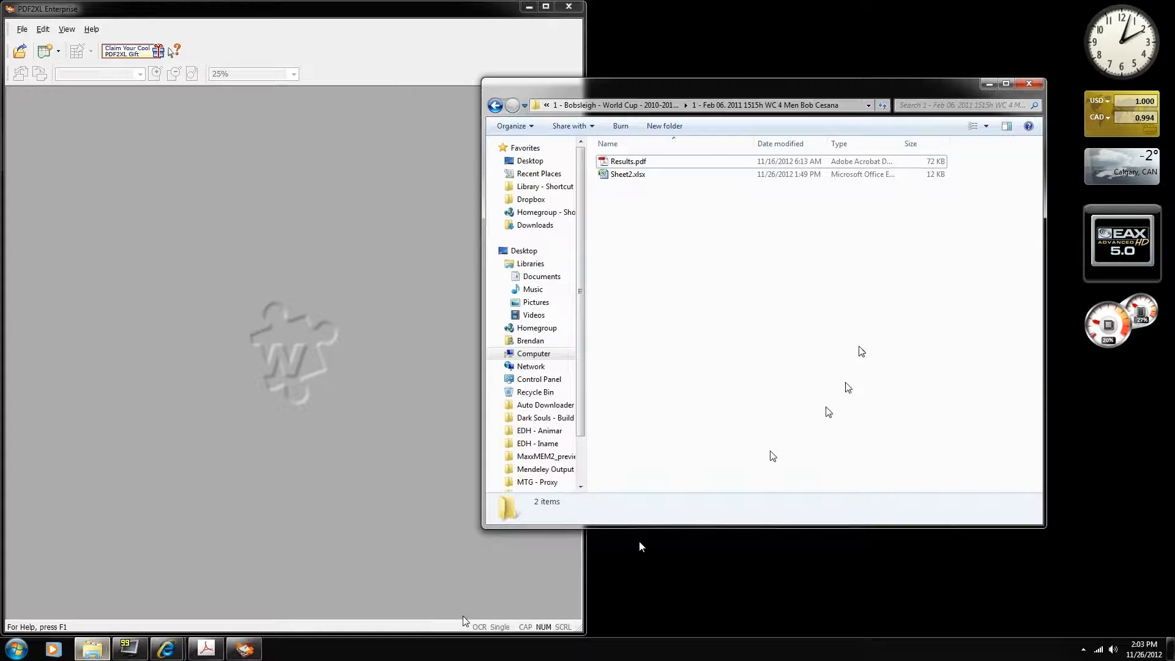
left_click(673, 164)
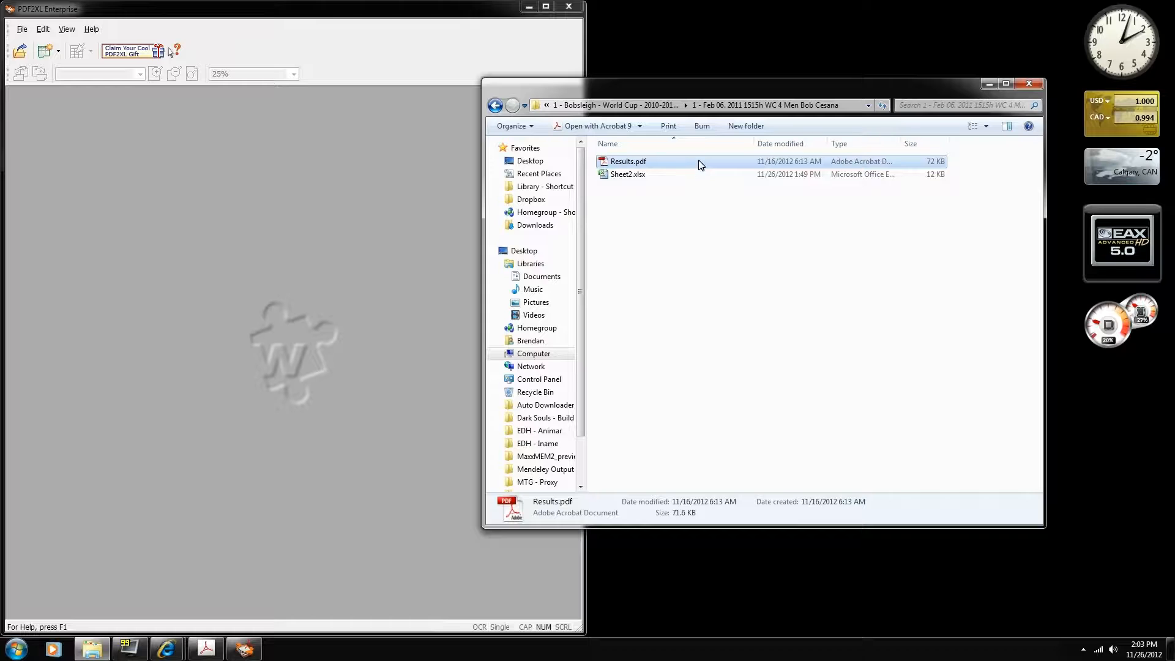
left_click_drag(699, 160, 380, 178)
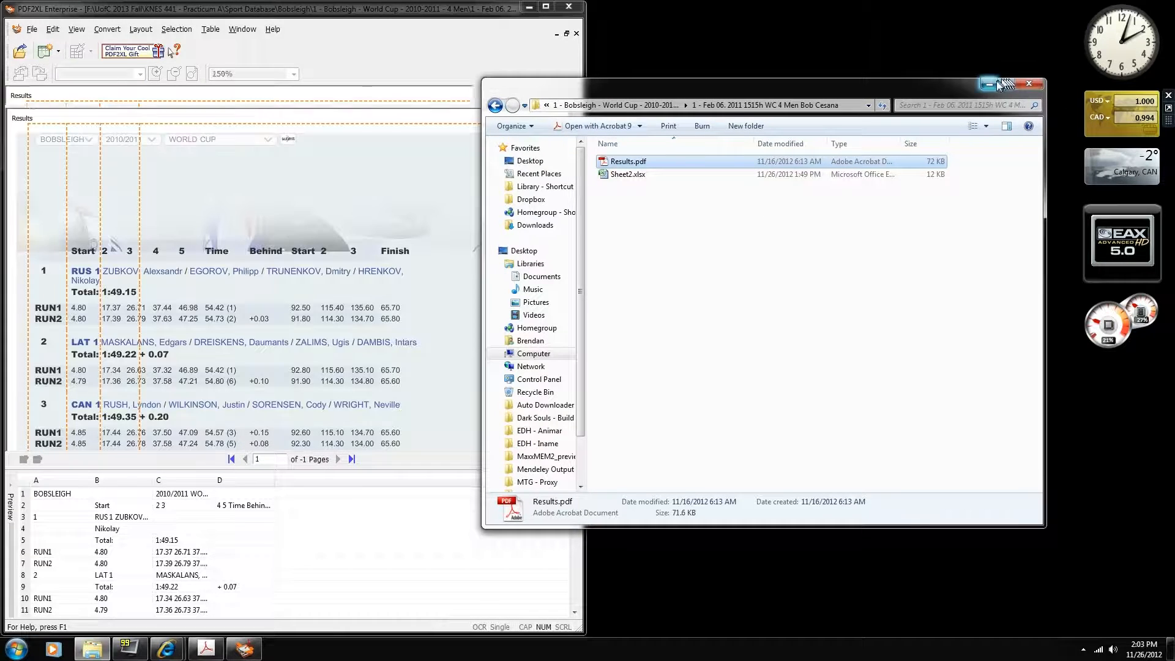
left_click(990, 83)
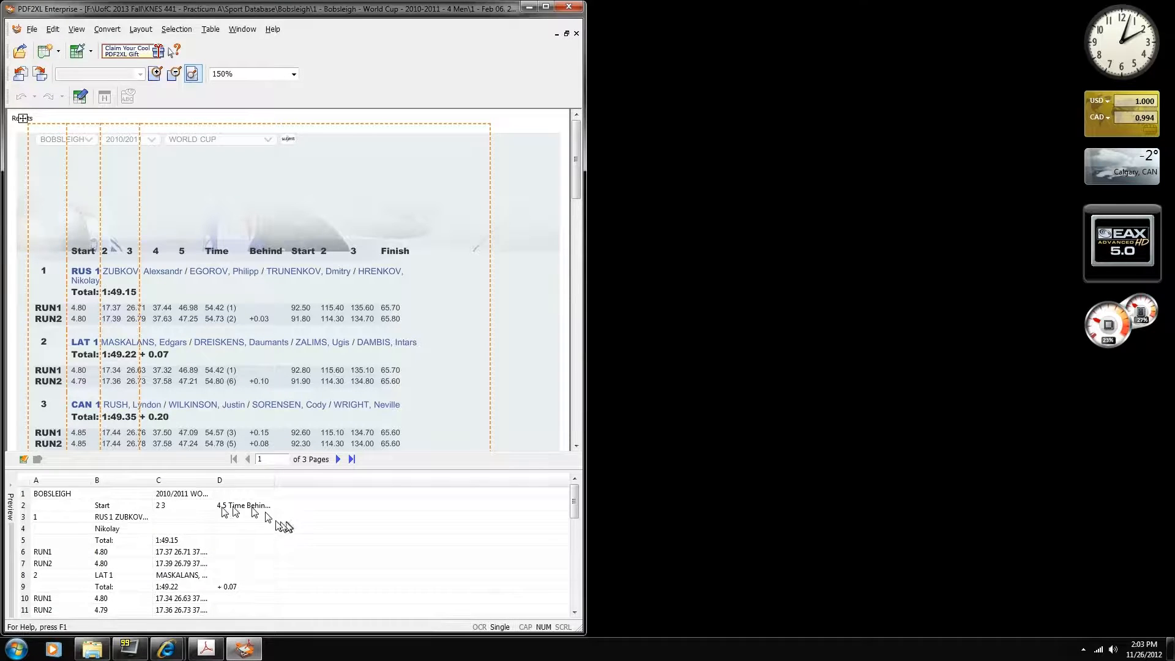
Step: Examine how preview columns A to D map onto the automatically placed column divisions of the PDF page
left_click(68, 508)
left_click(125, 514)
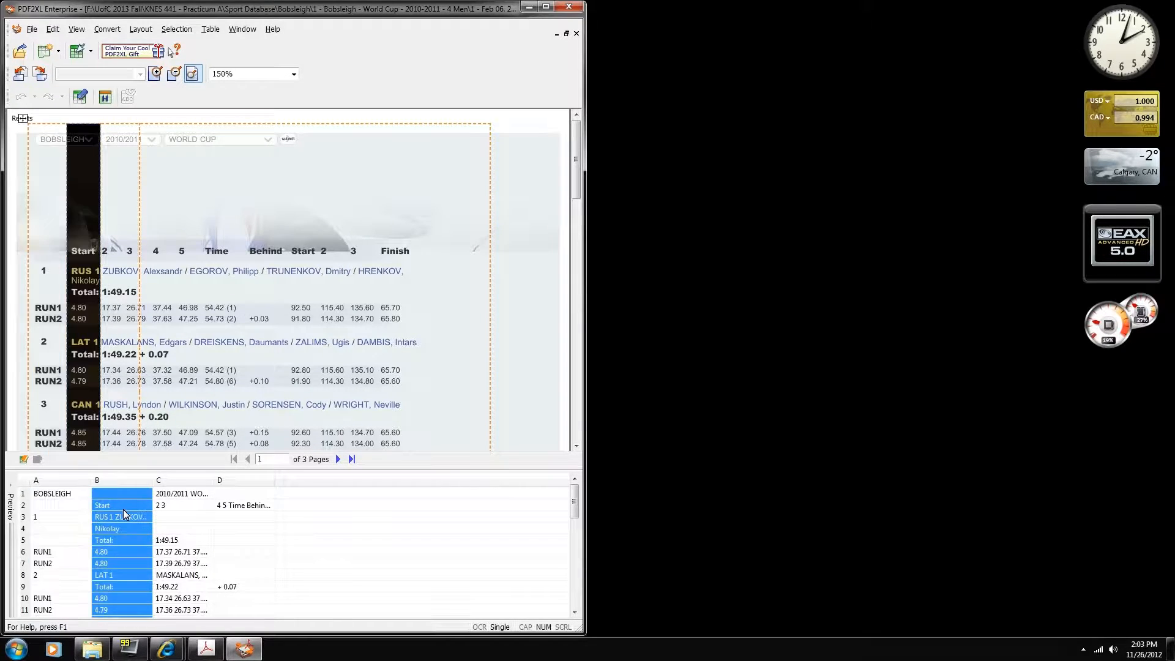
left_click(182, 514)
left_click(222, 516)
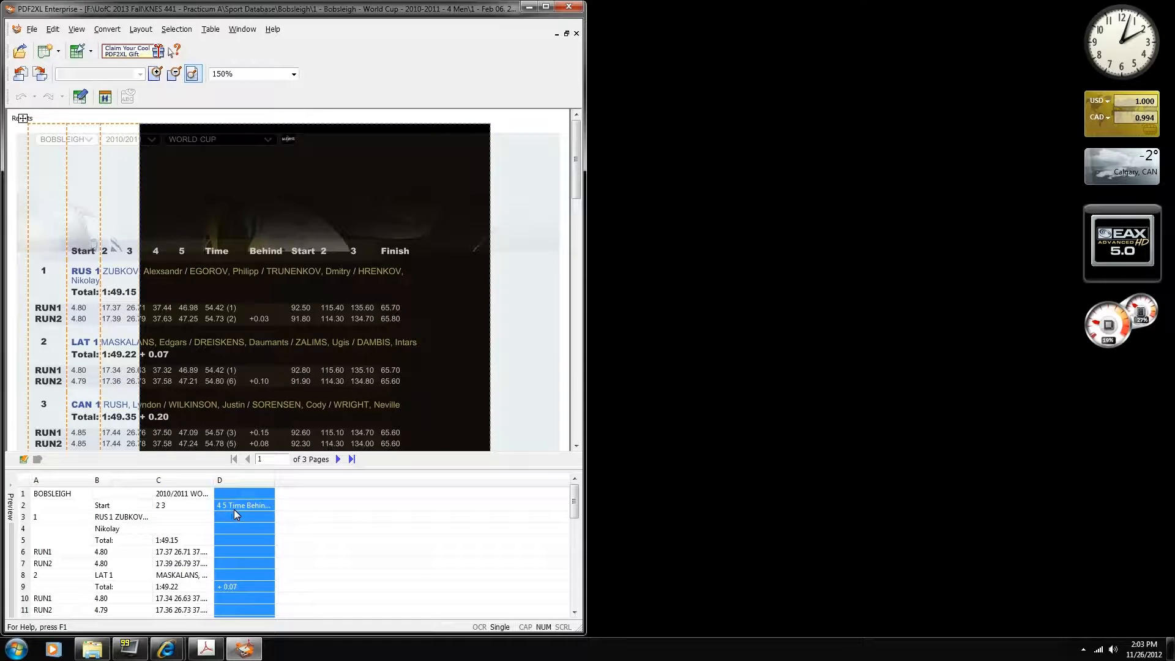
left_click(71, 508)
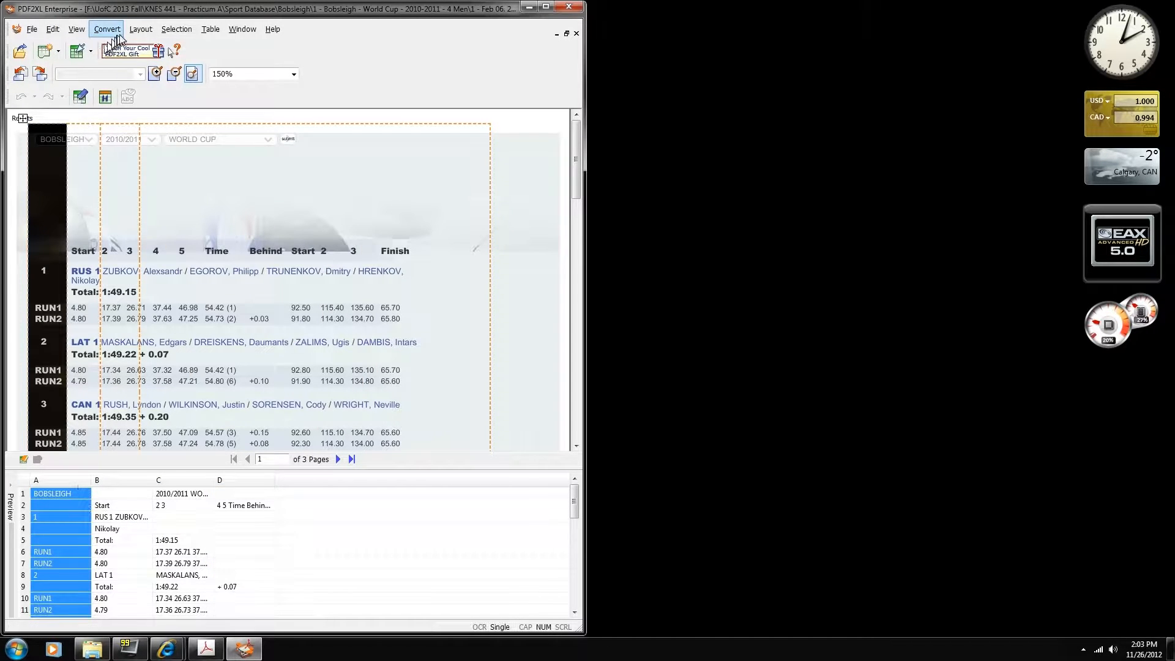
Step: Load the layout file Bobsleigh - 4.layout from the Sport Database folder for the results table
left_click(141, 28)
left_click(168, 92)
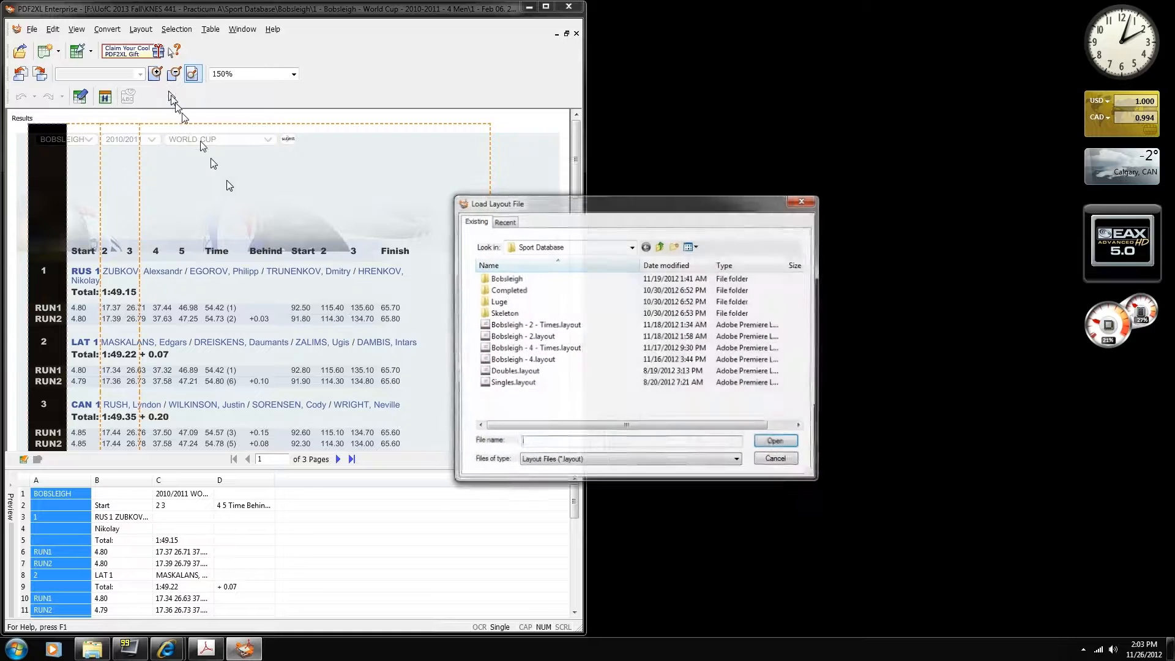
left_click(544, 350)
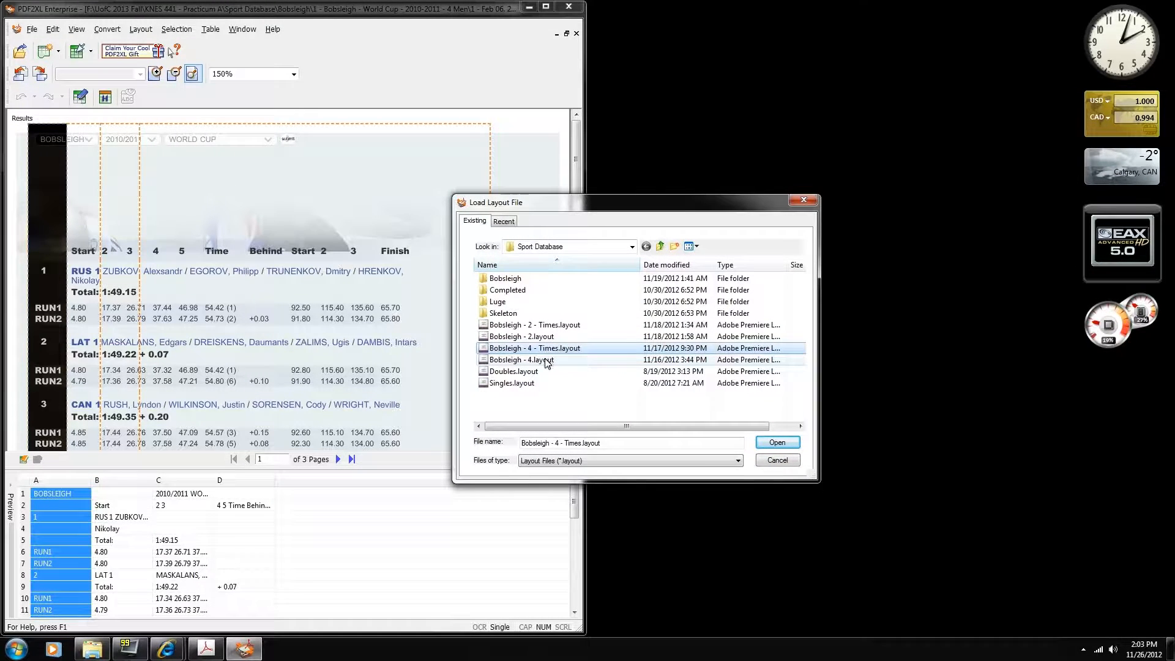
left_click(547, 361)
left_click(777, 442)
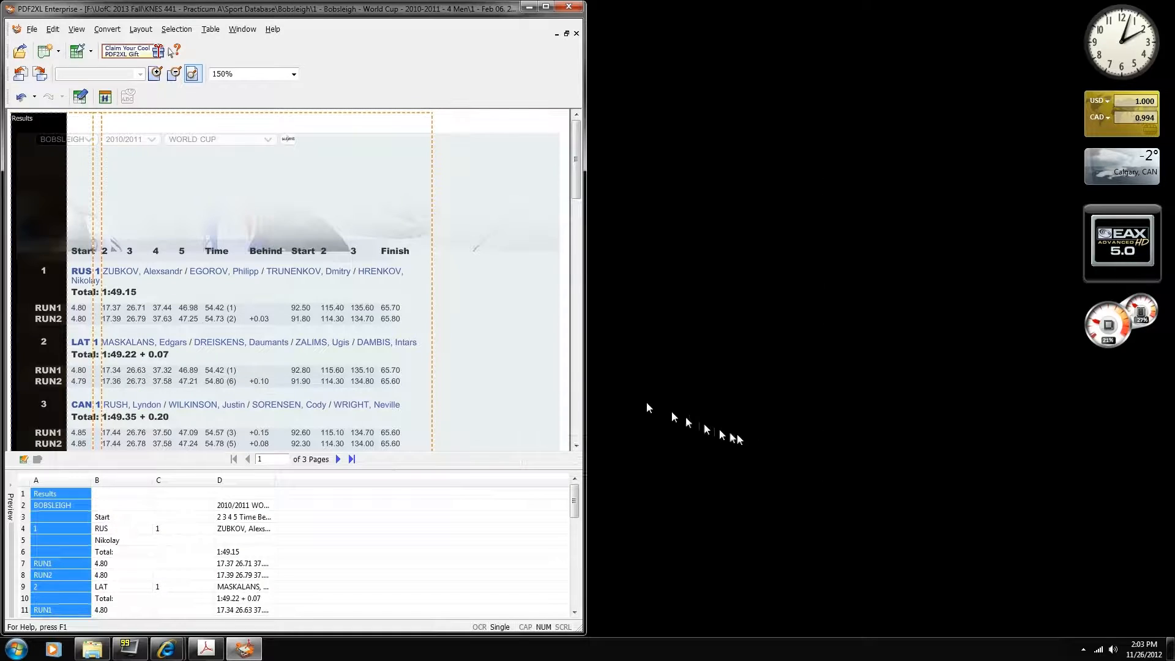
Step: Check which part of the results page each preview column A to D captures with the loaded layout
left_click(511, 304)
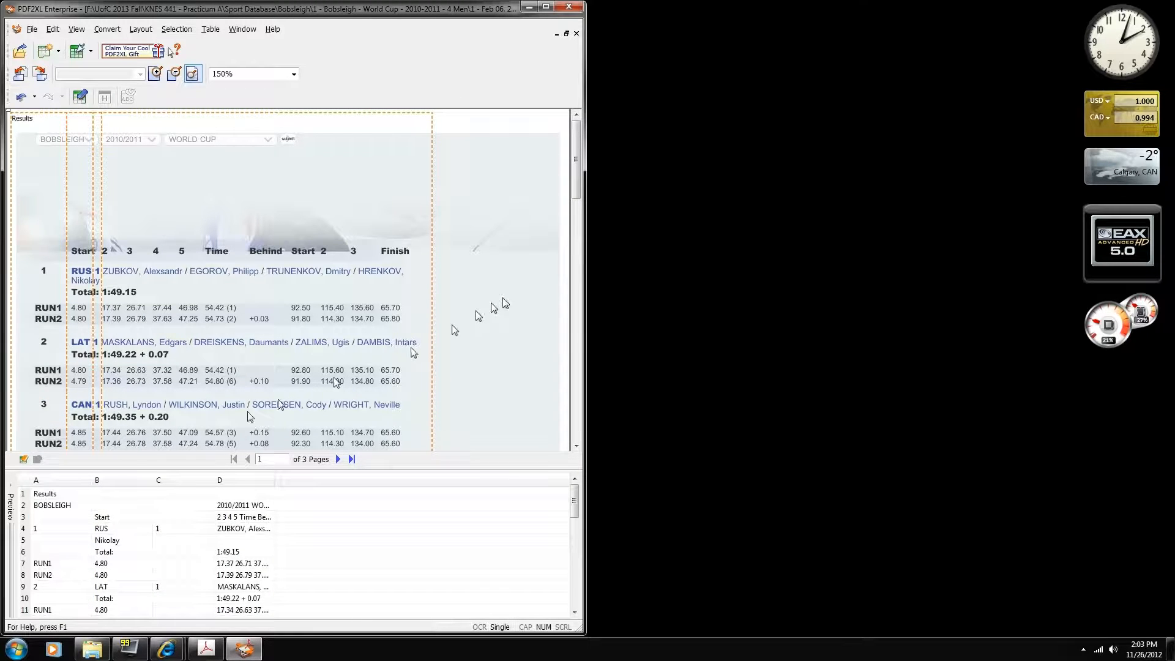
left_click(56, 513)
left_click(104, 509)
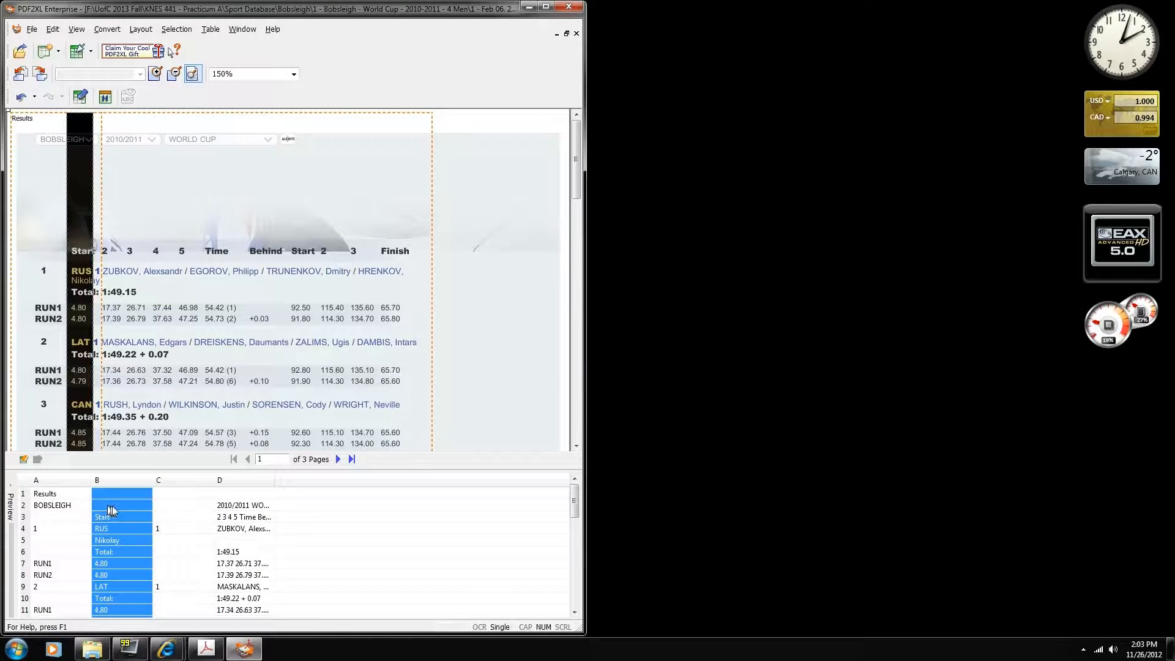
left_click(187, 521)
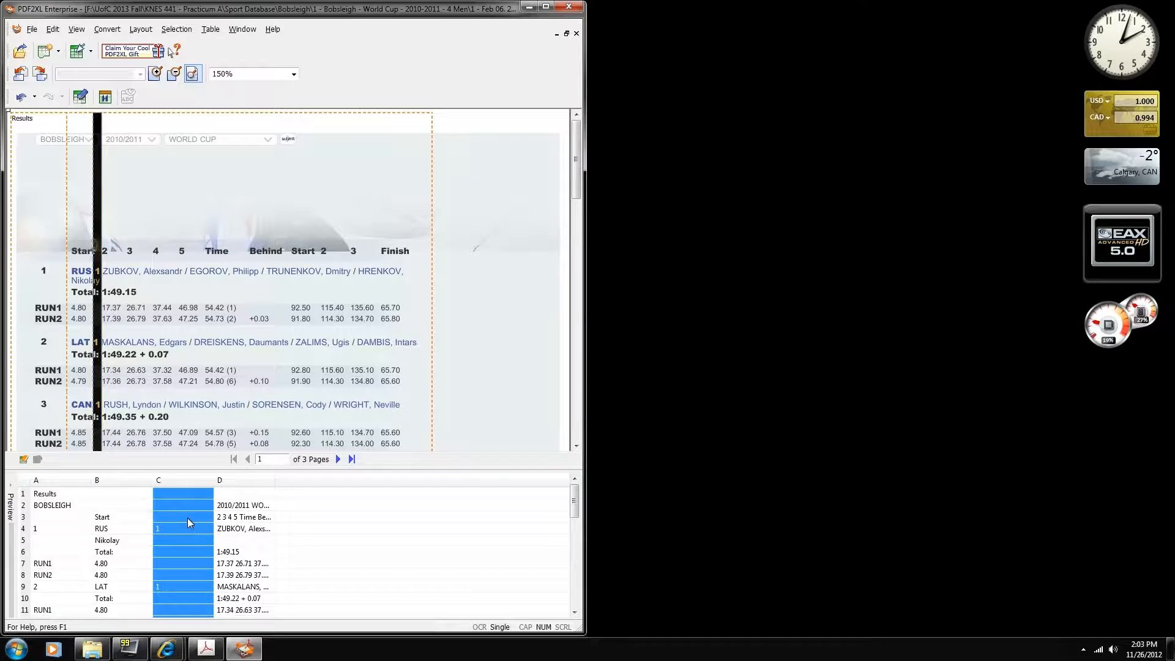
left_click(272, 528)
left_click(462, 330)
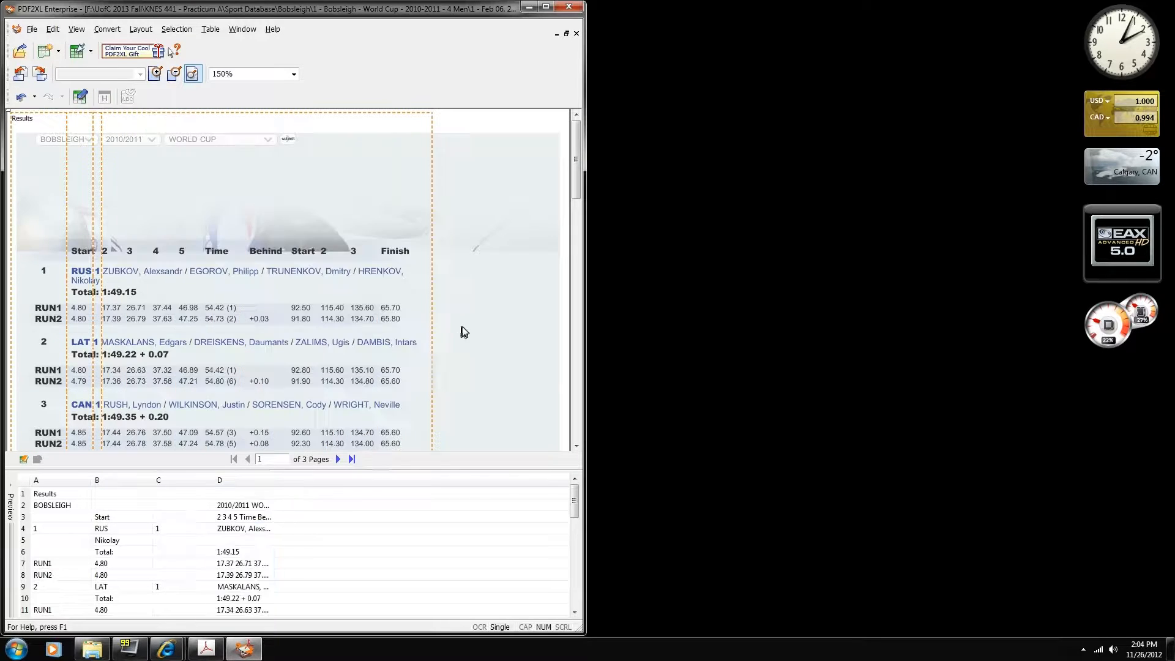
Step: Convert the PDF's results pages to an Excel worksheet and dock the Excel window beside PDF2XL
left_click(37, 54)
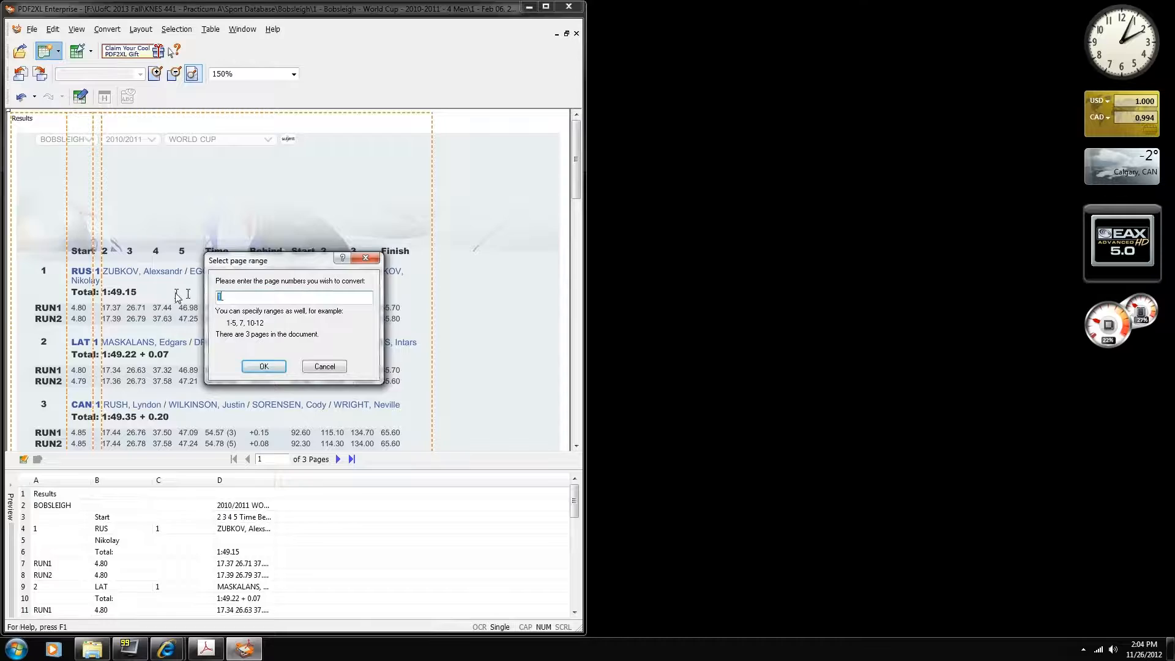
key("Return")
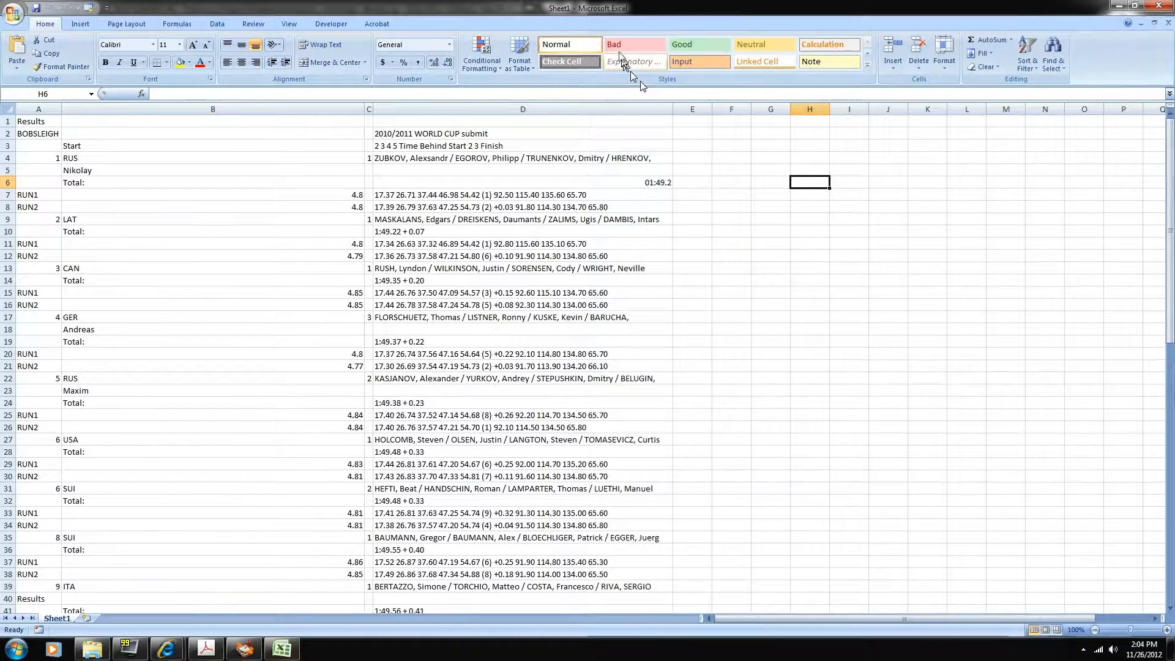
double_click(818, 8)
left_click_drag(817, 8, 1174, 117)
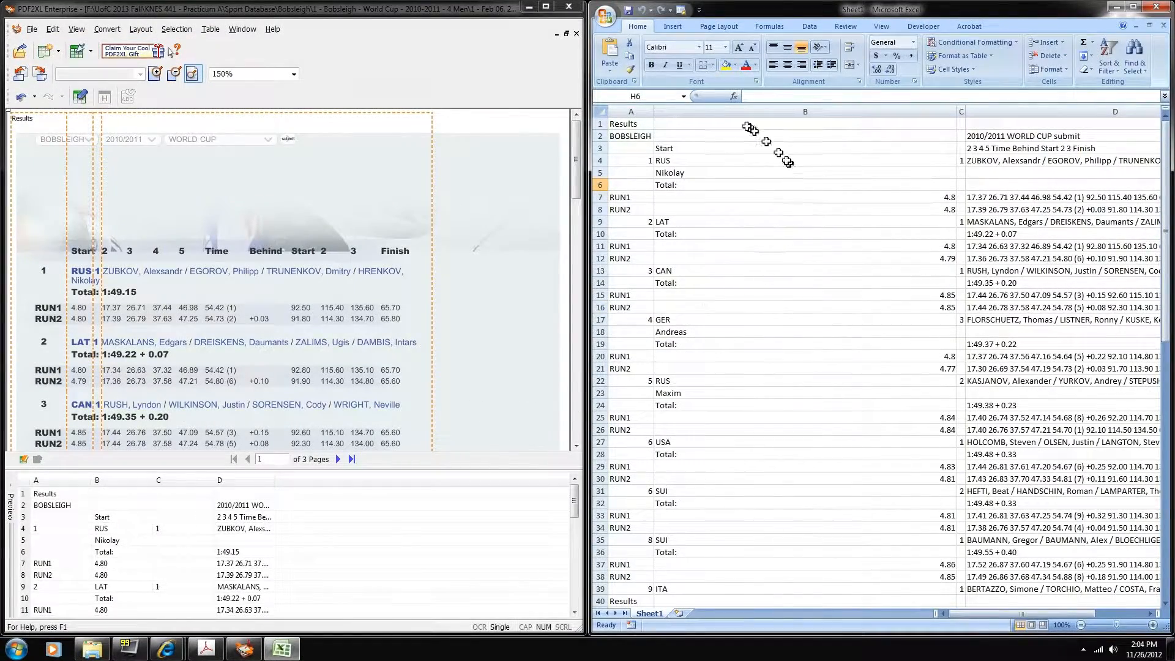
Step: Sort worksheet columns A to D in ascending order by column A so the ranked crews are grouped together
left_click(631, 111)
left_click(1076, 112, "shift")
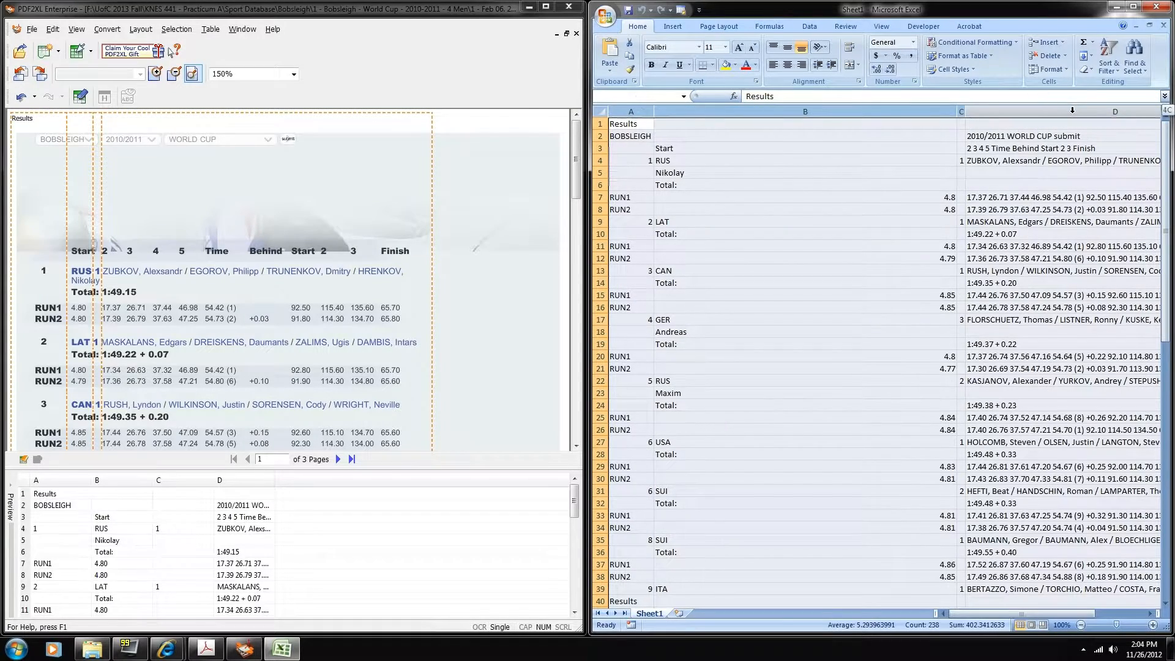
left_click(1108, 60)
left_click(1110, 83)
left_click(875, 378)
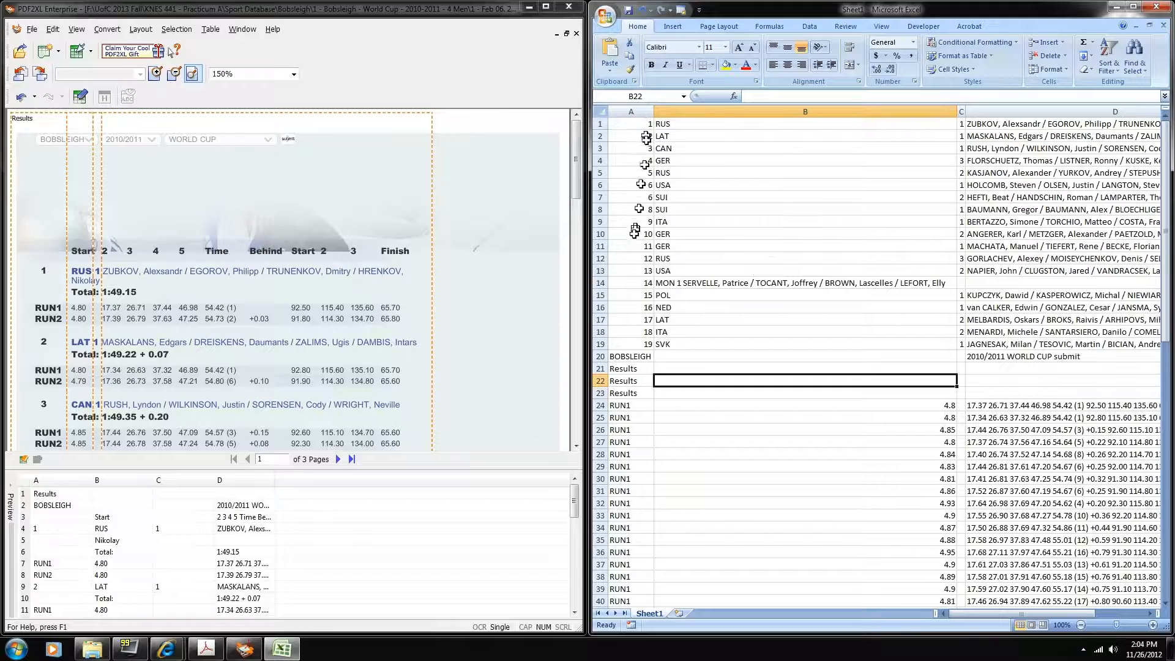
Step: Bring up Results.pdf beside Sheet2.xlsx and review the cleaned rank, country, sled number and crew columns
left_click(205, 648)
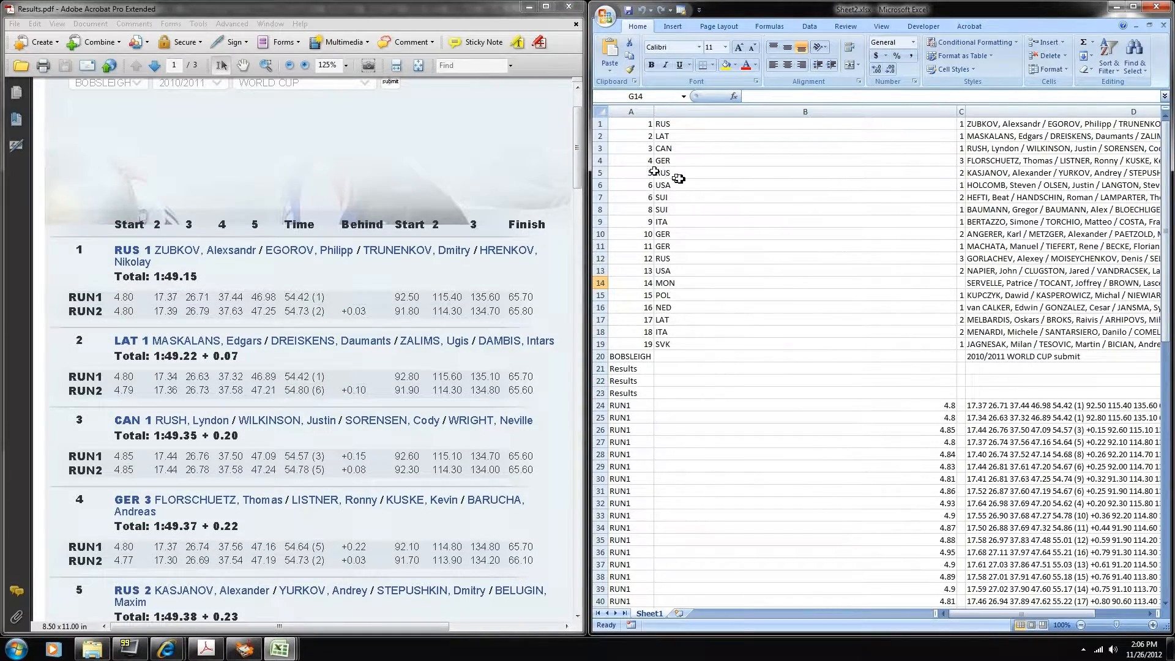
scroll(968, 136, "right", 1)
scroll(968, 136, "right", 1)
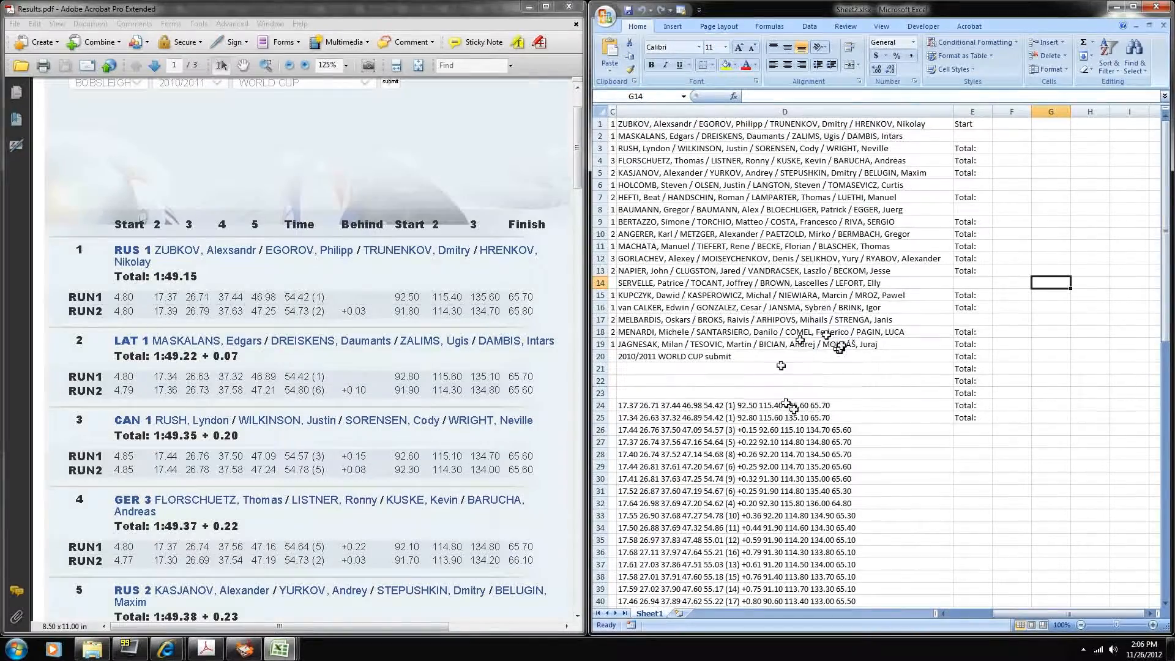
scroll(1000, 227, "left", 2)
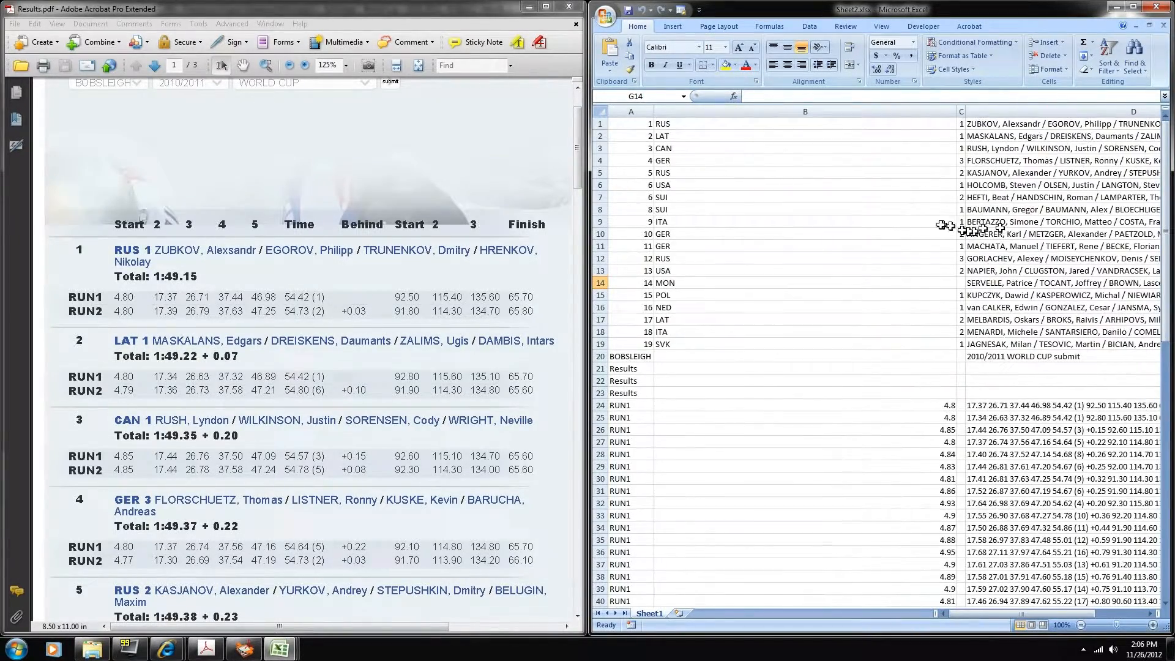
Step: Start recording a macro named TrialMacro with shortcut letter A, stored in the Personal Macro Workbook, described as "Moves all items over one column"
left_click(923, 27)
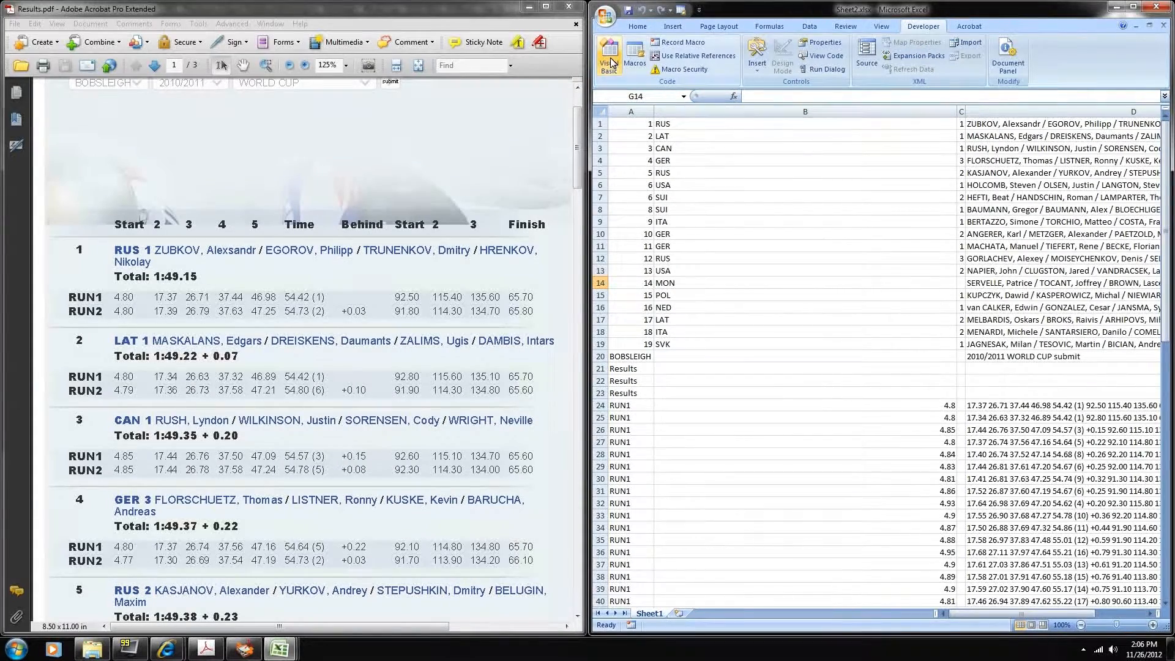
left_click(683, 42)
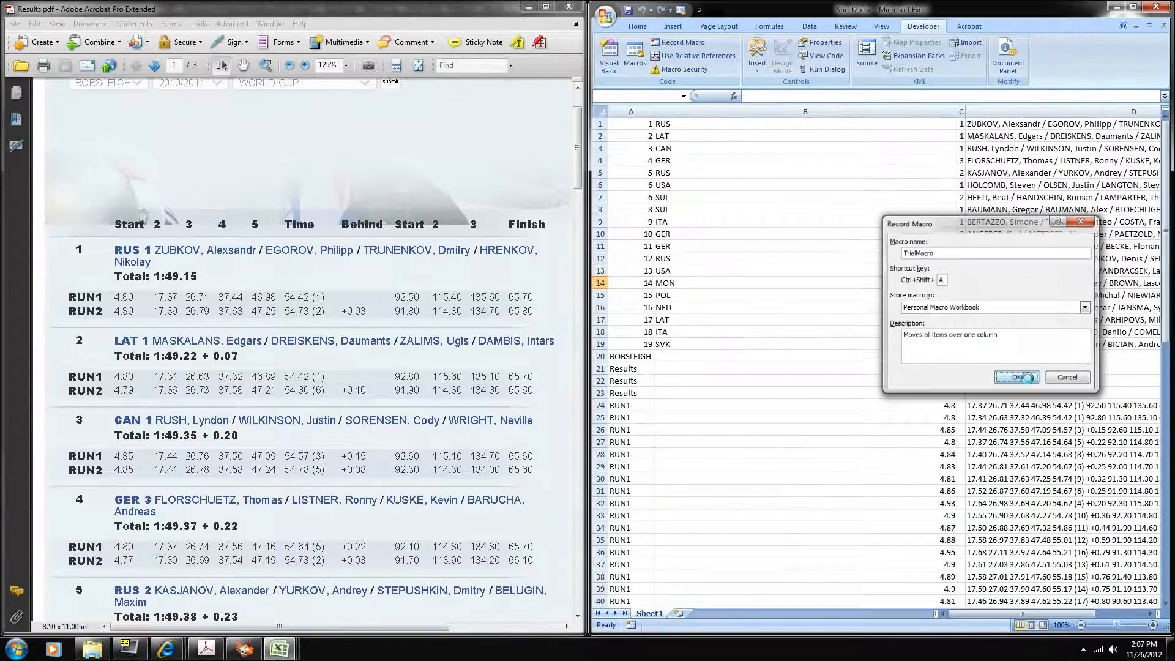
left_click(1016, 377)
Step: Record moving cells A21:A39 one column over to B21 in TrialMacro, and end the recording
scroll(791, 416, "down", 2)
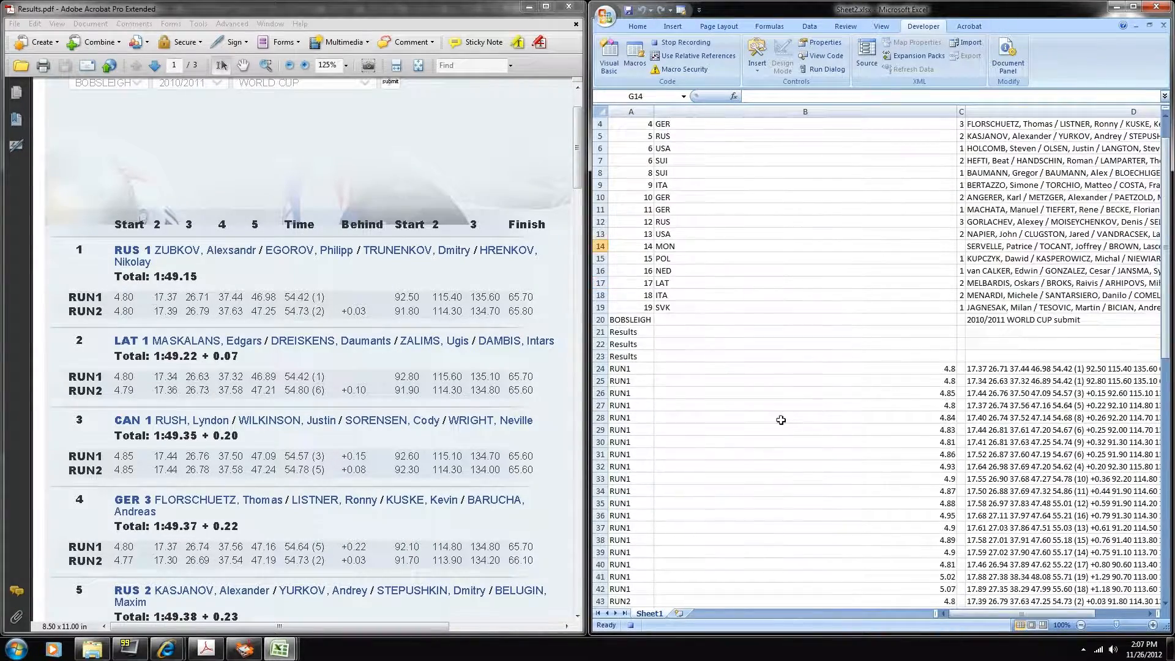
left_click_drag(638, 296, 627, 515)
right_click(625, 405)
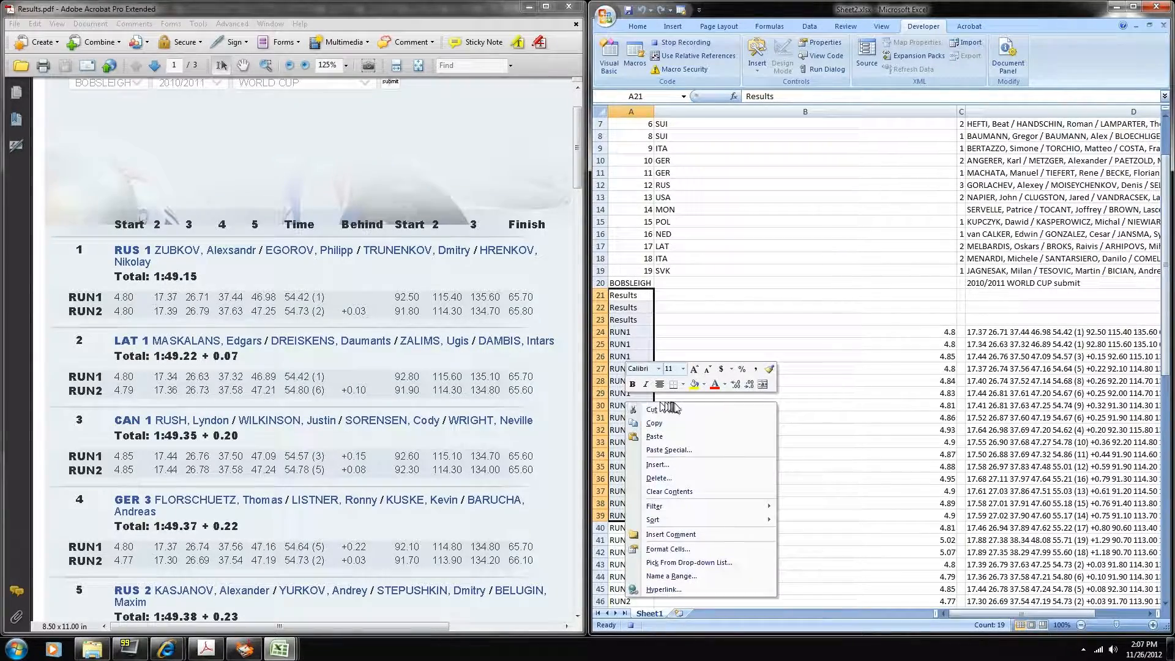
left_click(652, 409)
right_click(683, 297)
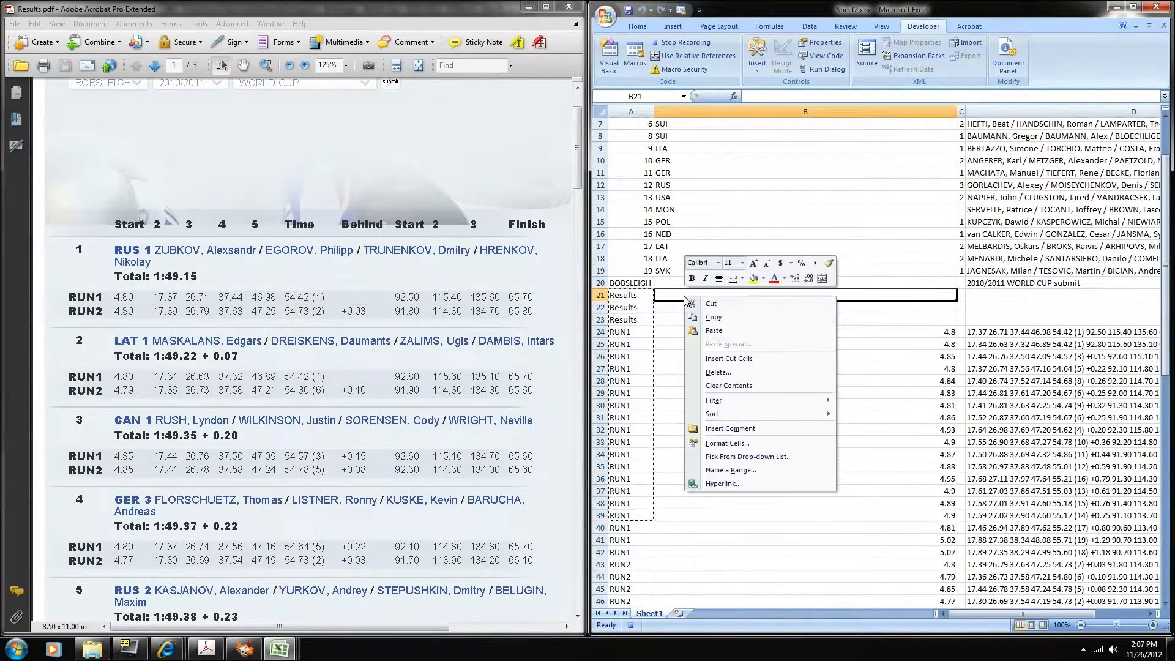
left_click(714, 330)
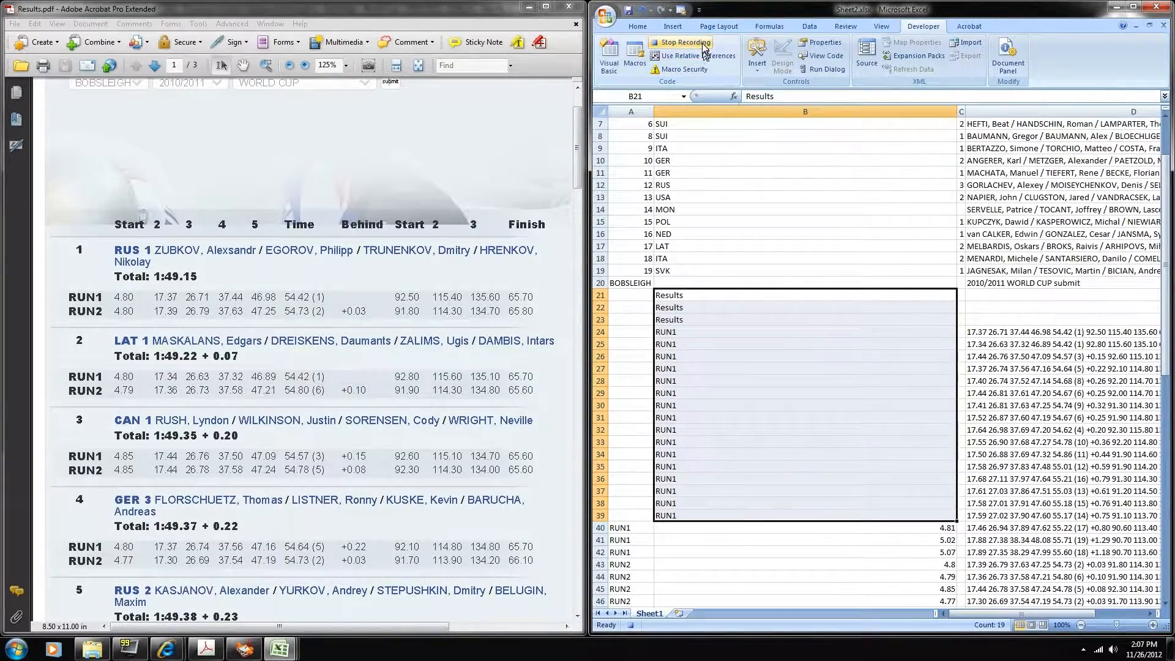
left_click(684, 42)
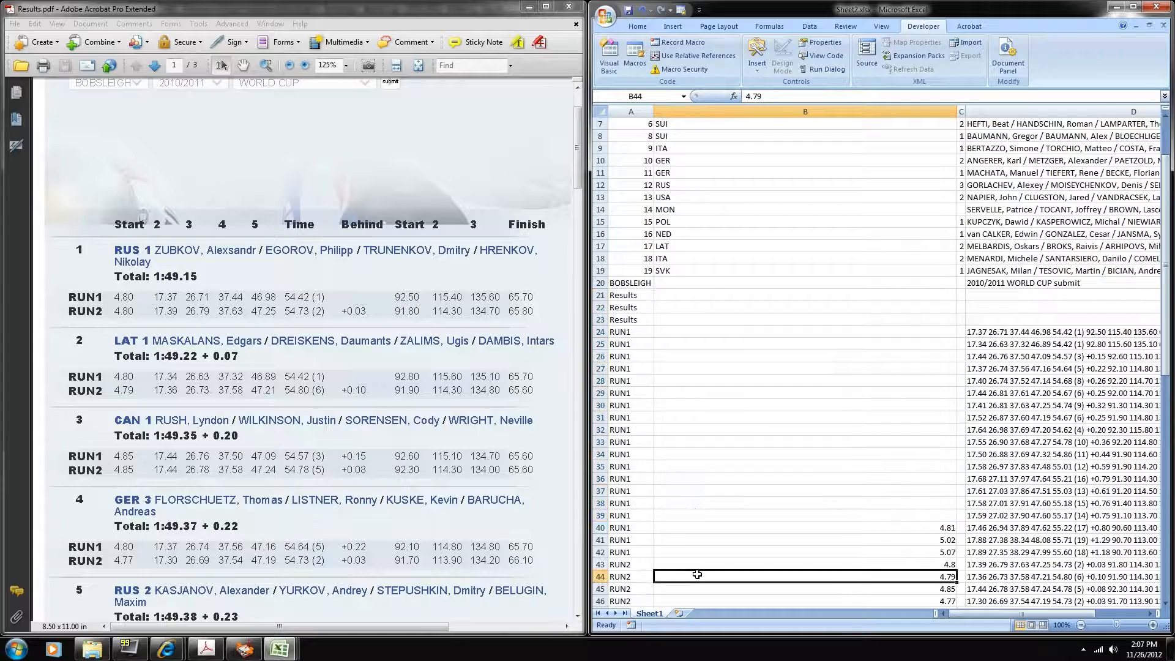
Step: Test TrialMacro by shifting A21:A39 into column B, moving the block back to A21 and repeating the shift
key("ctrl+z")
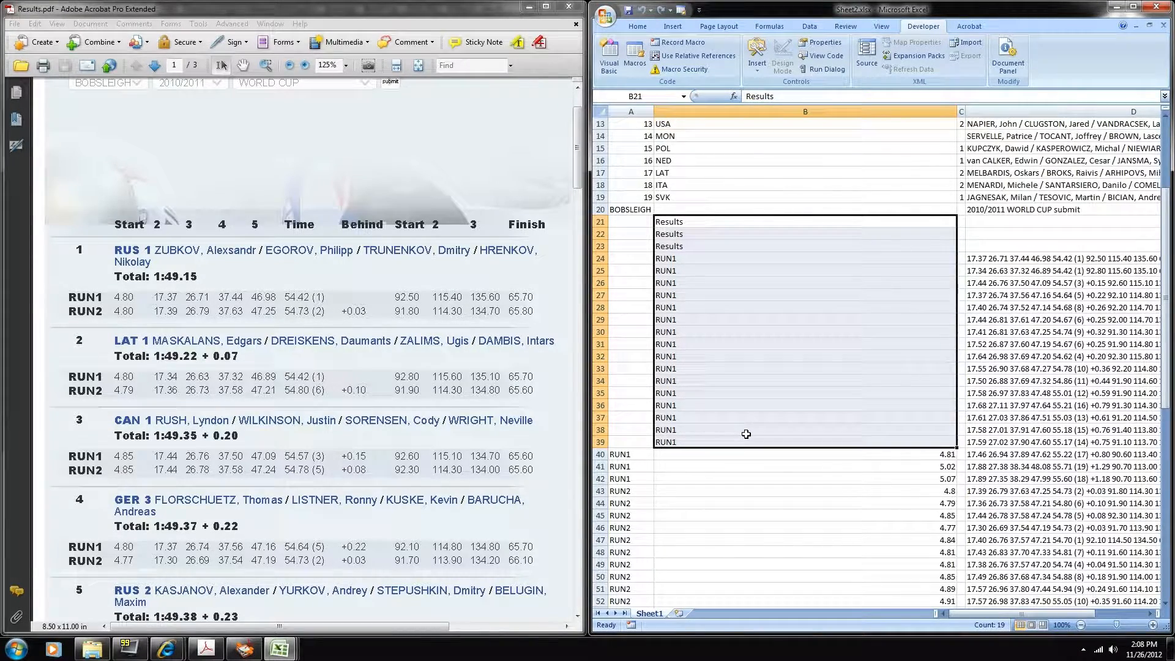
right_click(704, 353)
left_click(728, 364)
left_click(630, 222)
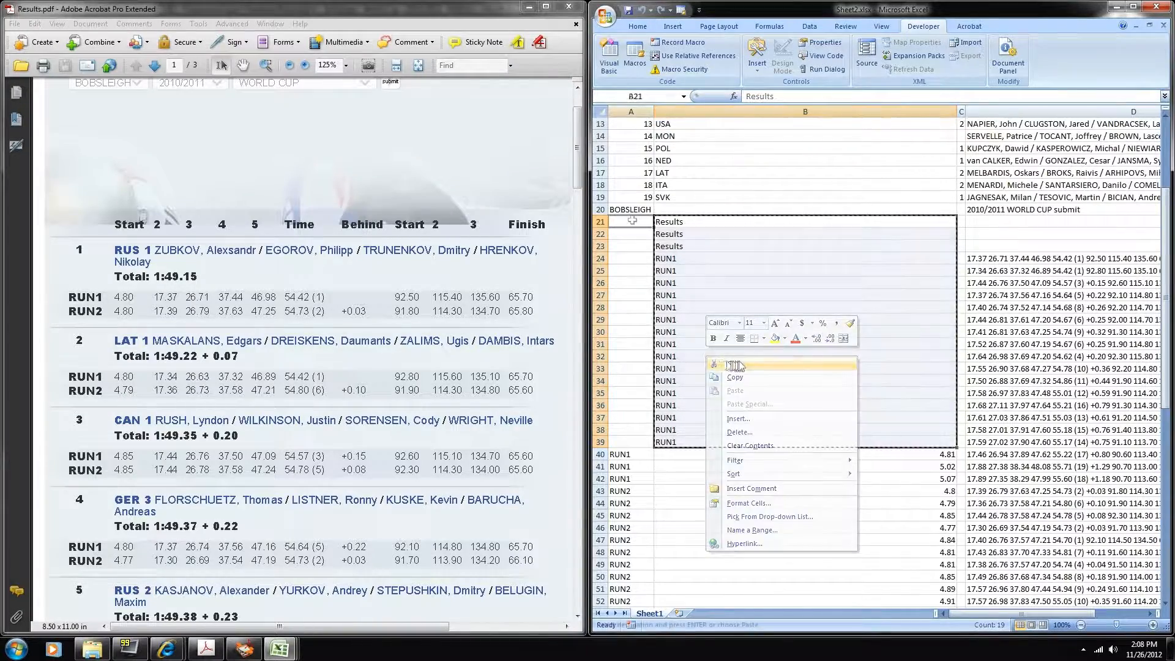
key("ctrl+v")
key("ctrl+z")
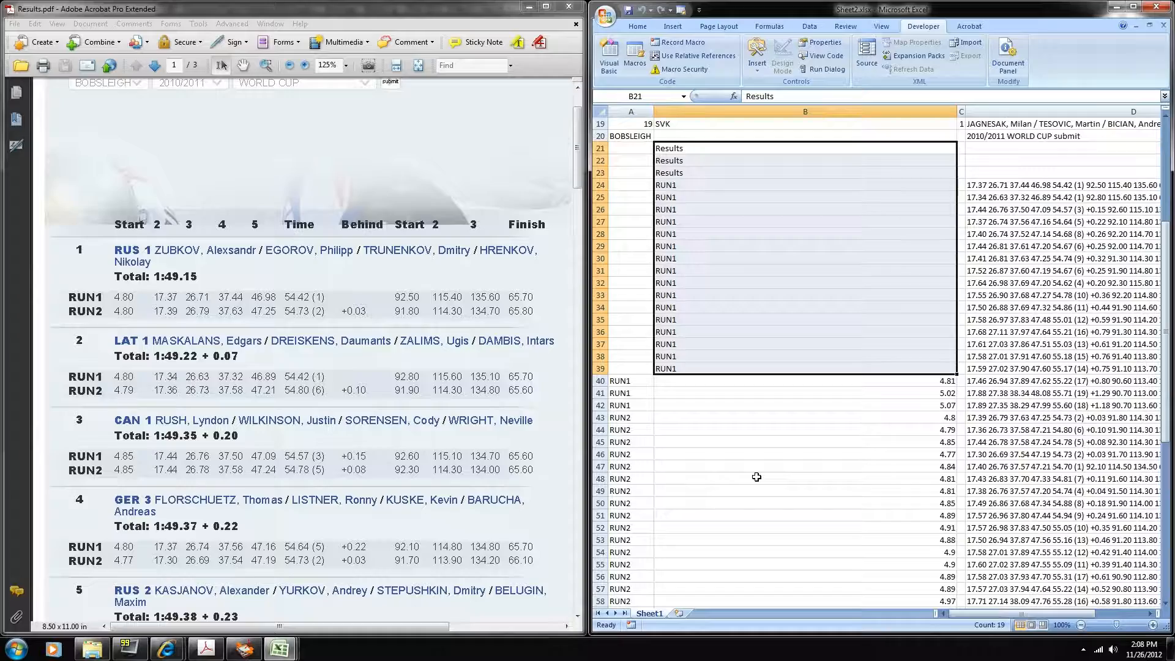
Step: Run the stored macro that splits the column D crews into one athlete per row with separate name columns, accepting replacement of destination cells
scroll(756, 479, "up", 6)
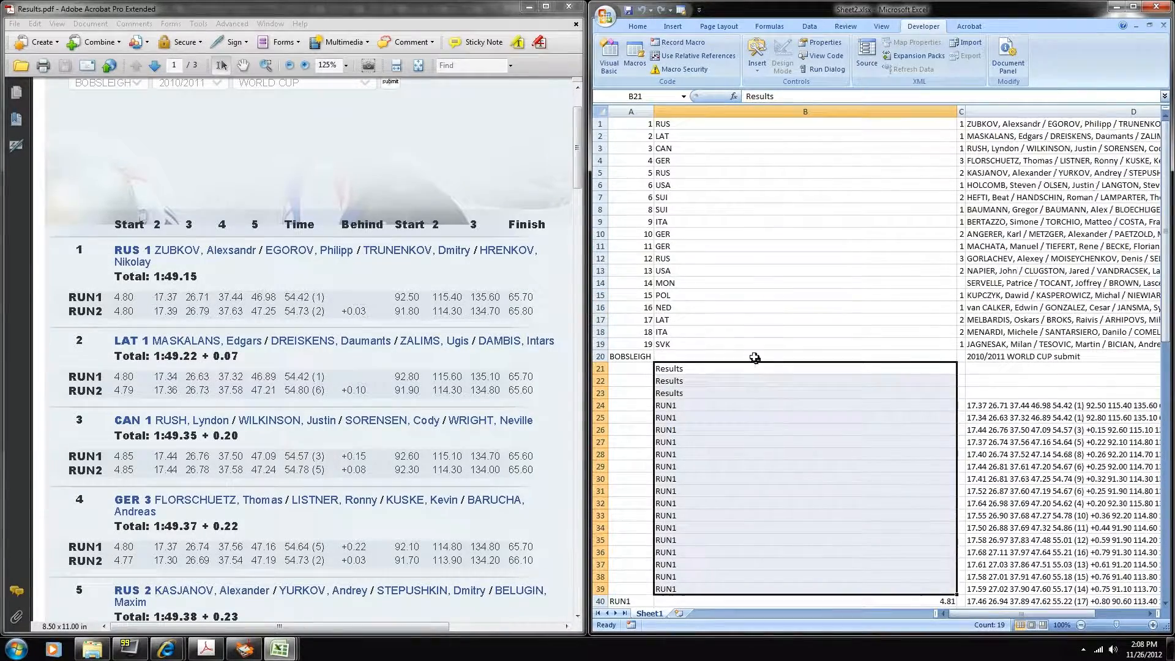
left_click(759, 356)
scroll(776, 361, "right", 3)
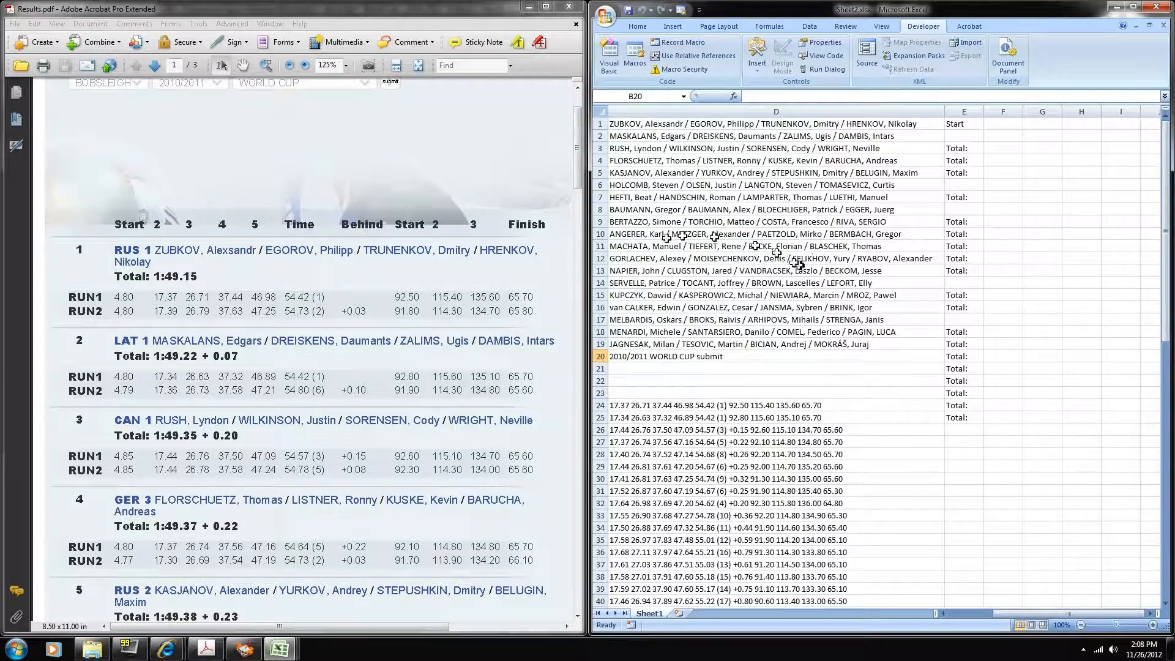
left_click(696, 124)
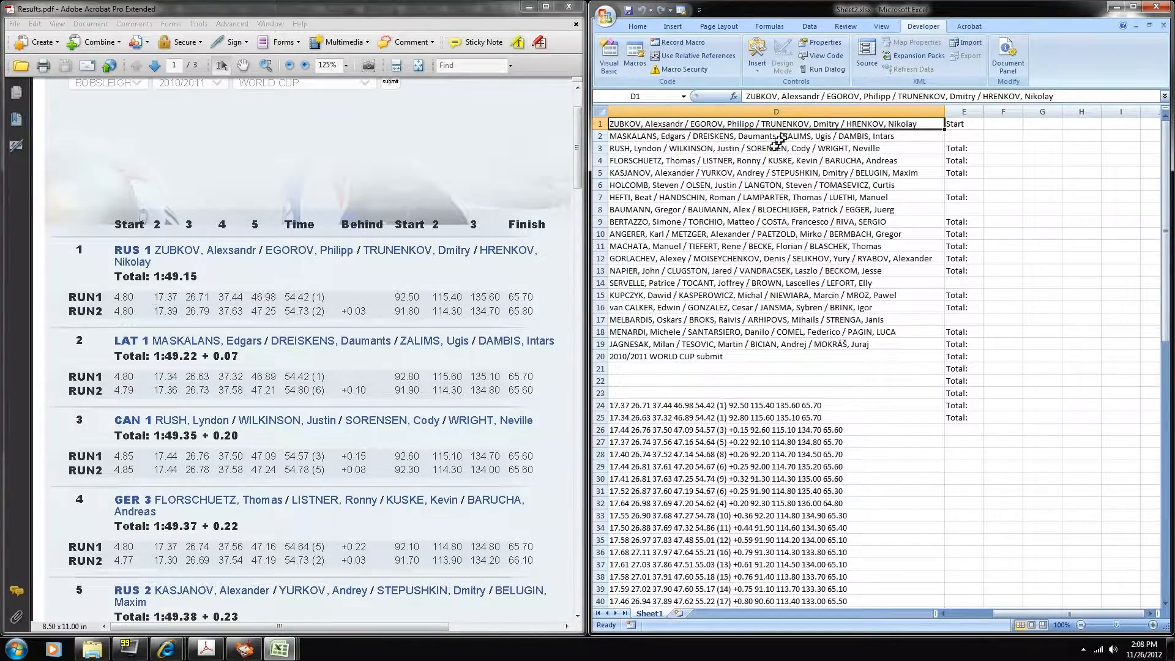
scroll(760, 178, "up", 6)
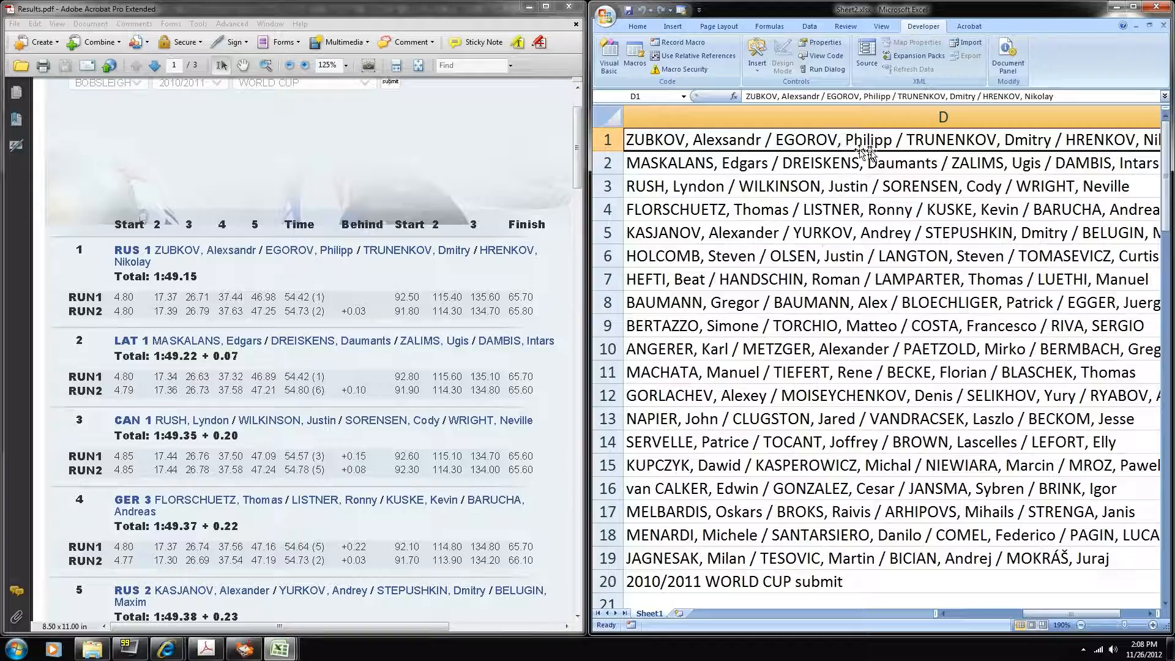
scroll(930, 275, "down", 4)
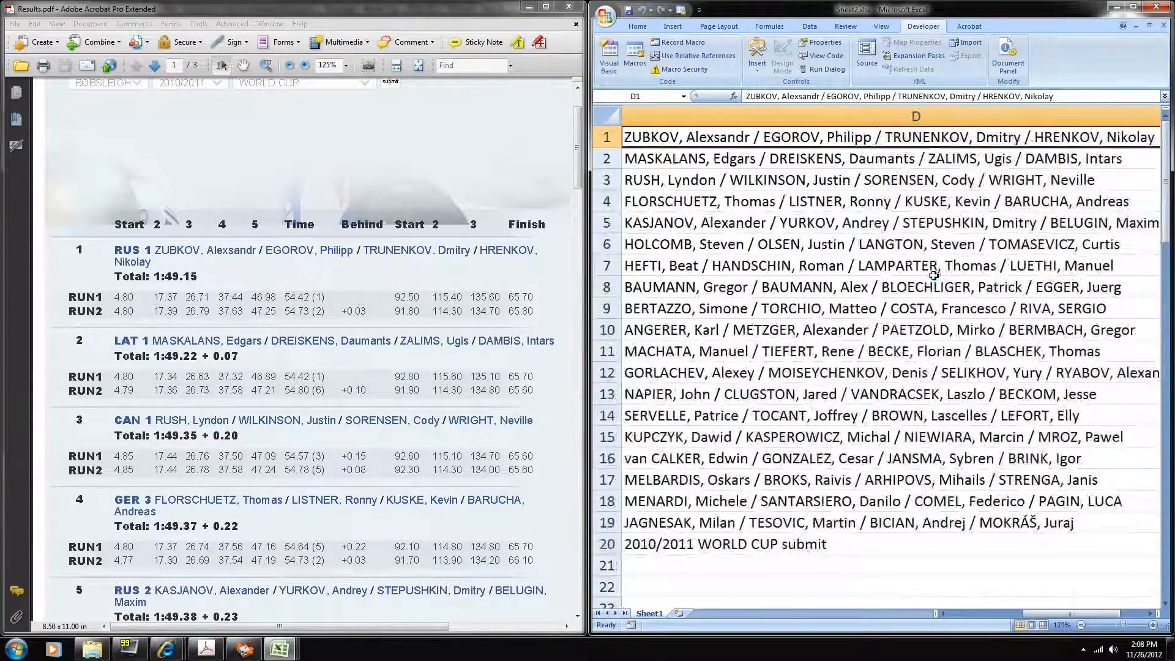
scroll(954, 312, "down", 3)
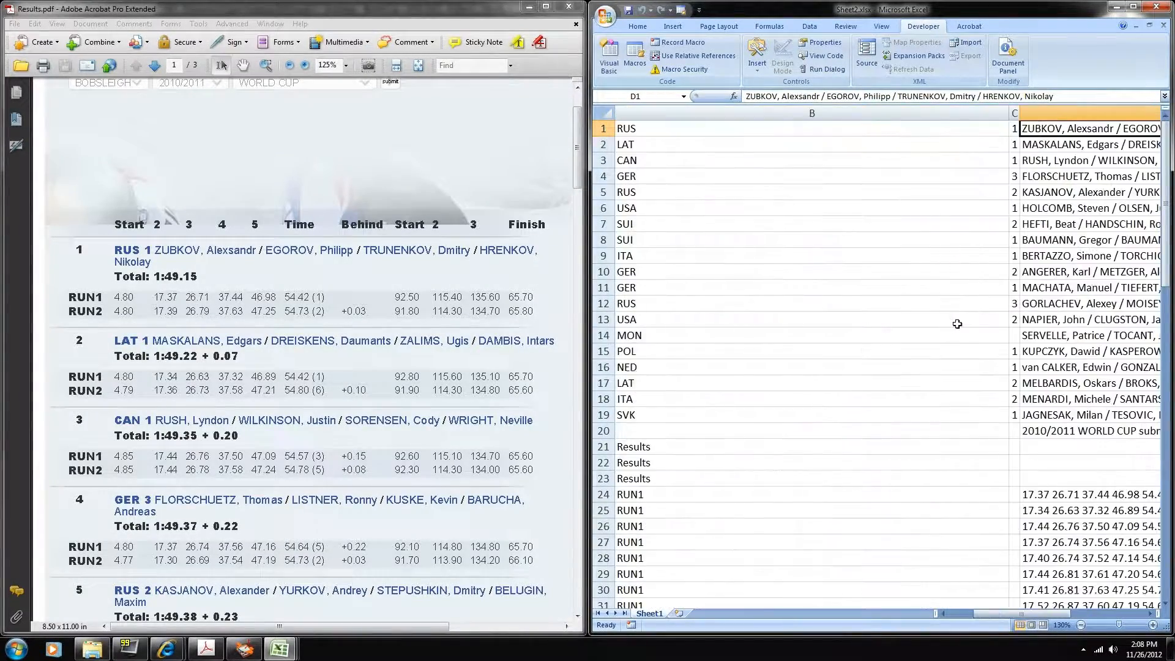
scroll(955, 324, "up", 2)
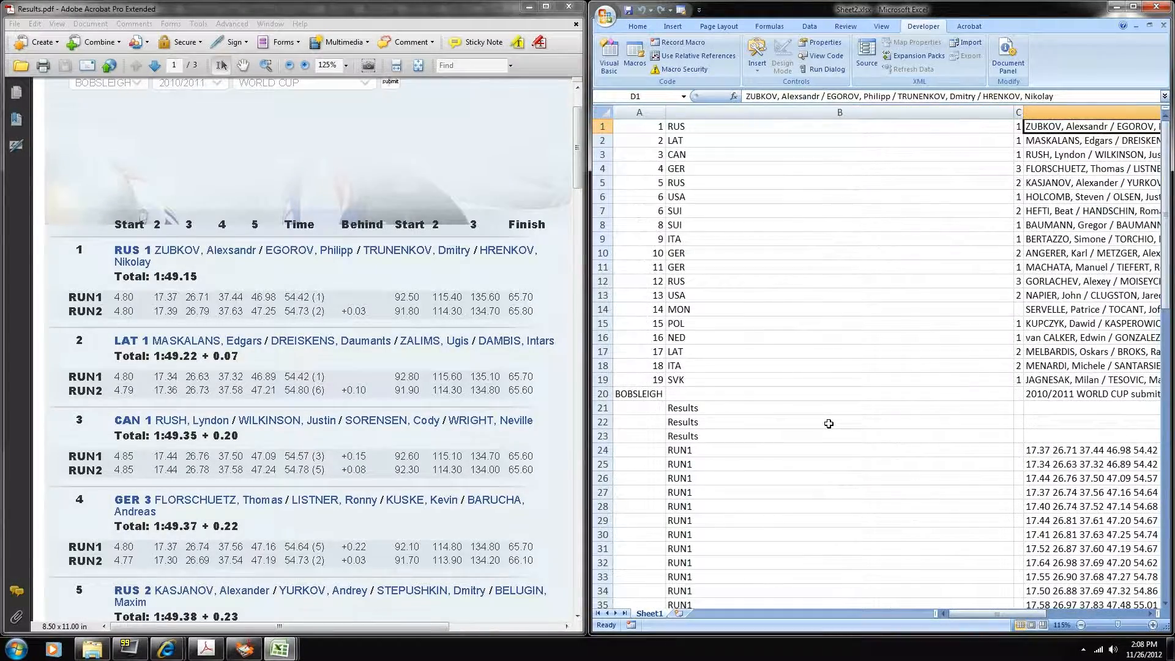
key("ctrl+q")
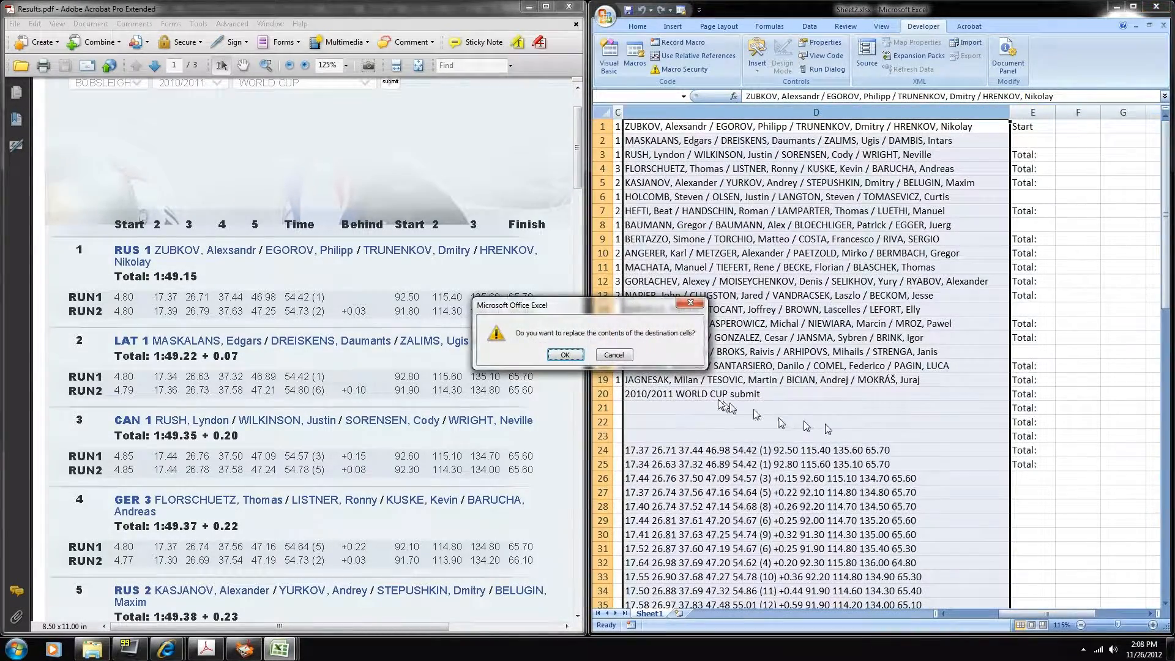
left_click(567, 355)
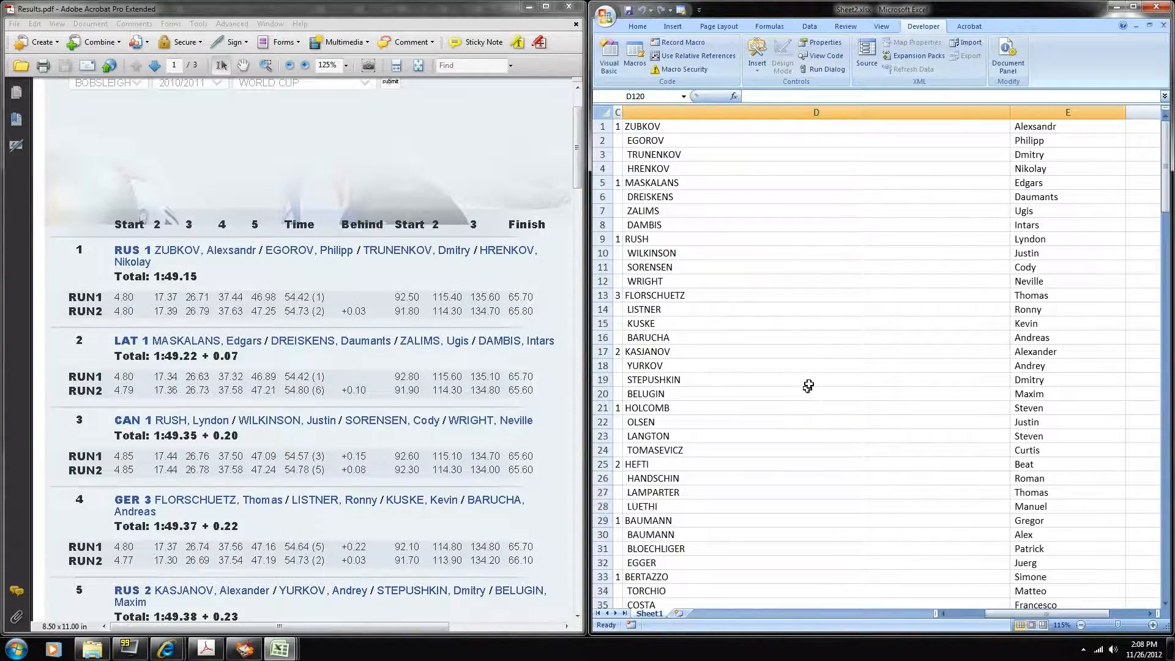
Step: Review the rank and country columns A and B for the split crews against the results in Results.pdf
scroll(809, 385, "down", 3, "ctrl")
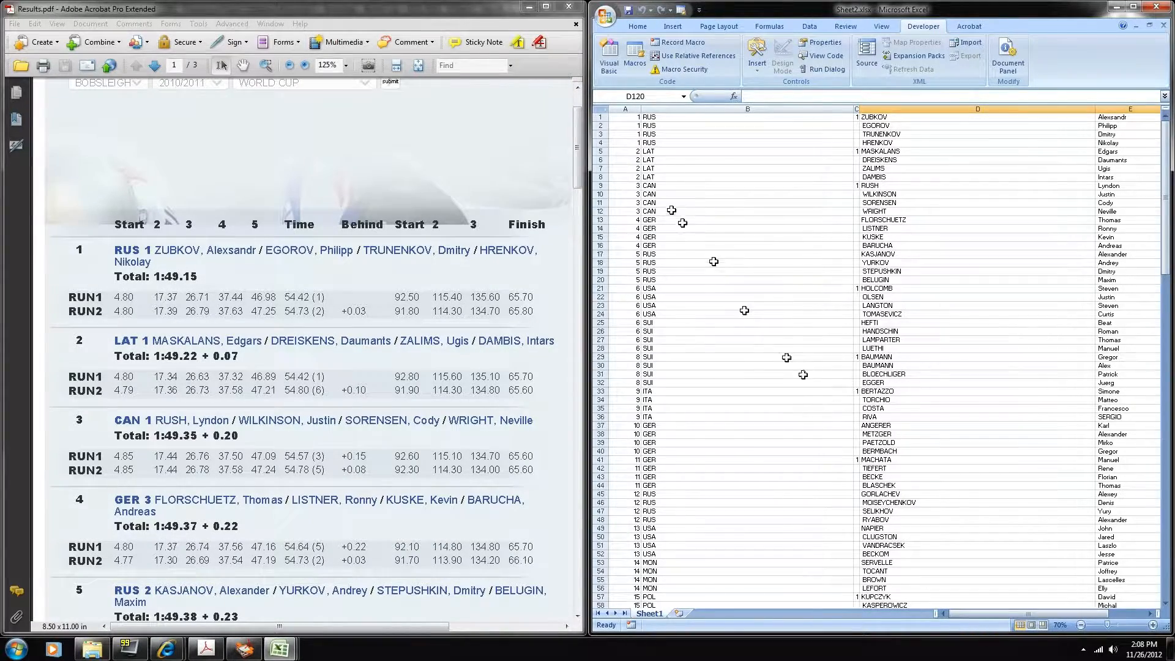
left_click(647, 134)
left_click(633, 118)
scroll(633, 119, "up", 9, "ctrl")
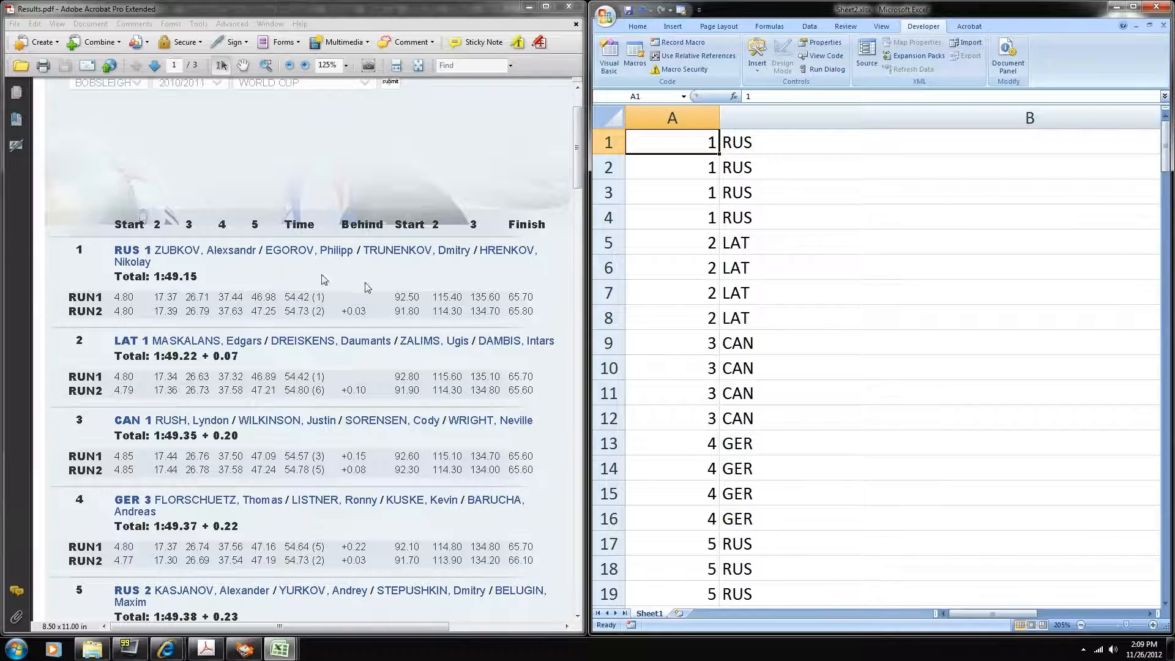
left_click(957, 245)
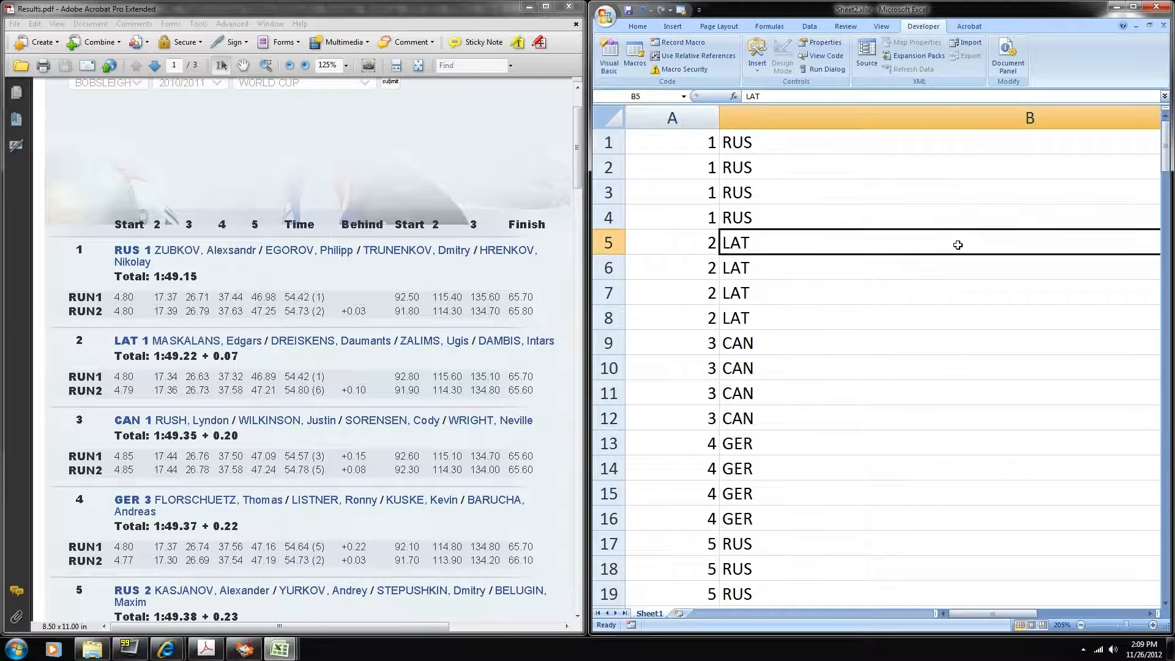
scroll(924, 207, "down", 10)
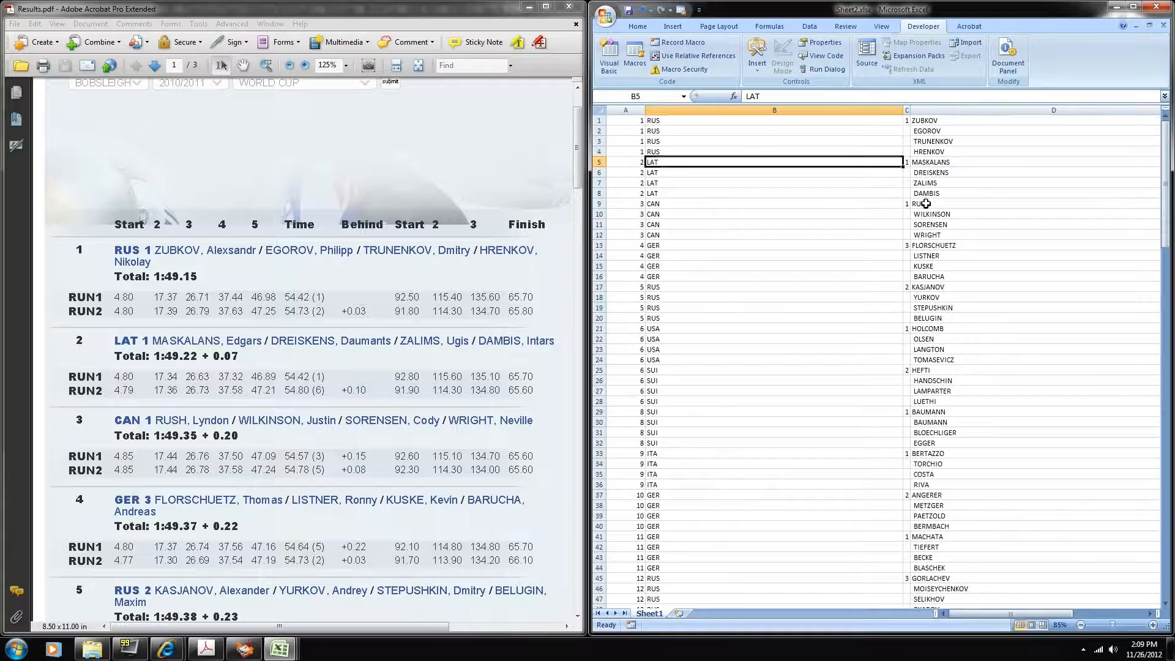
Step: Check that each athlete's surname and first name in columns D and E line up with the crew's rank and country
left_click(923, 124)
scroll(941, 162, "down", 1)
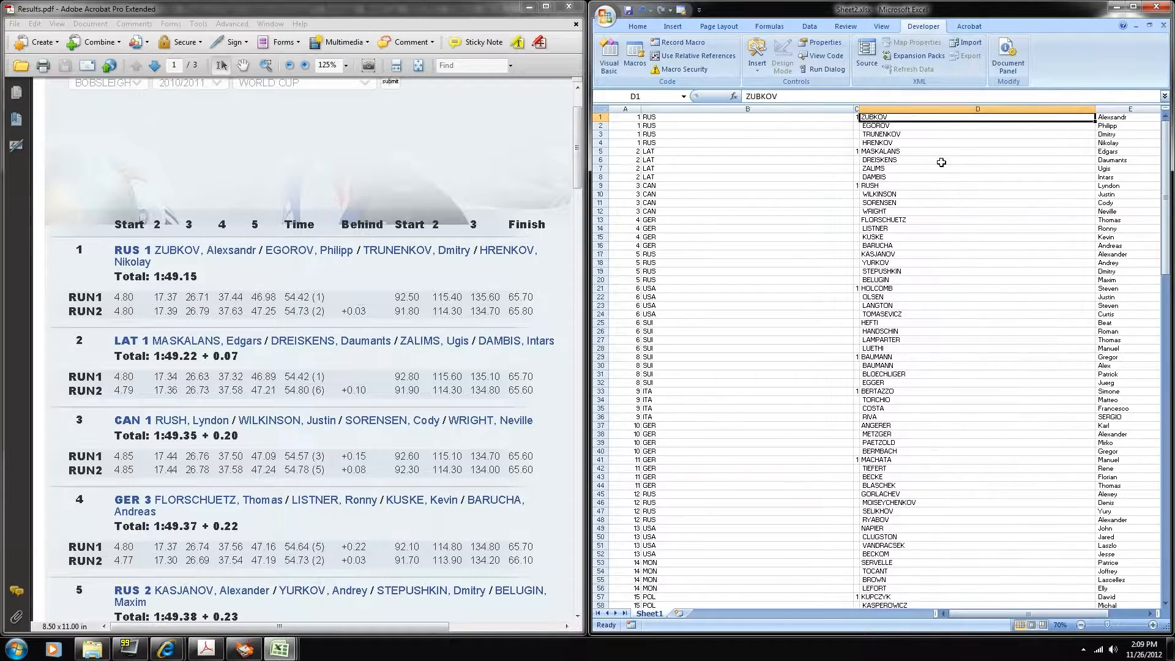
key("Right")
key("Left")
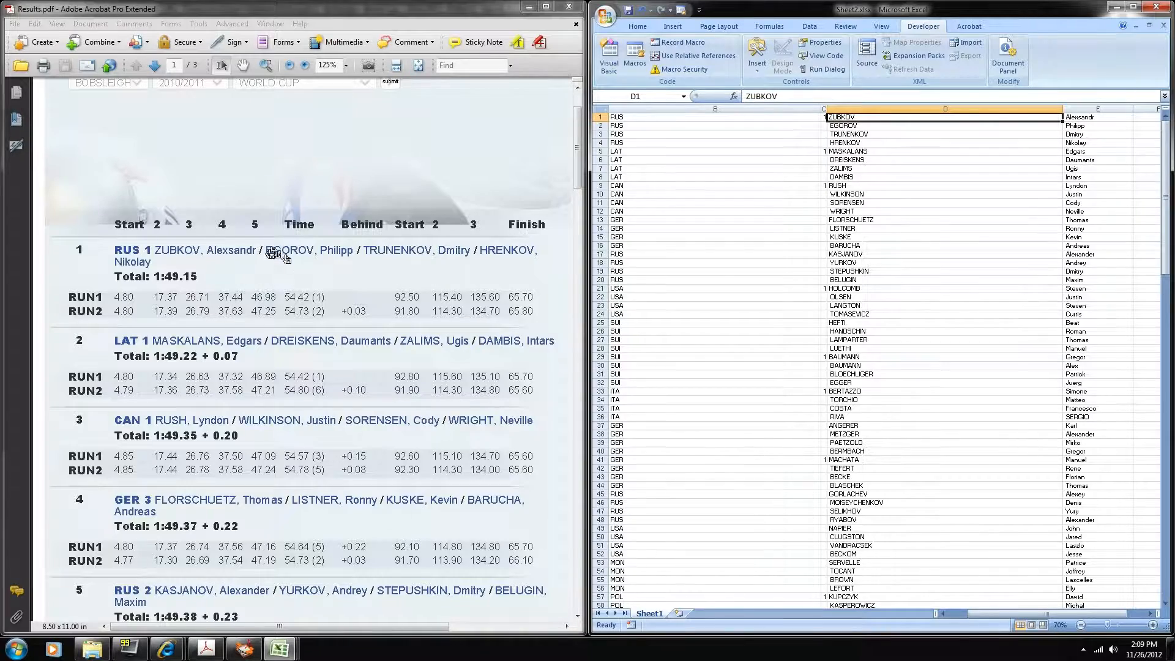
key("Down")
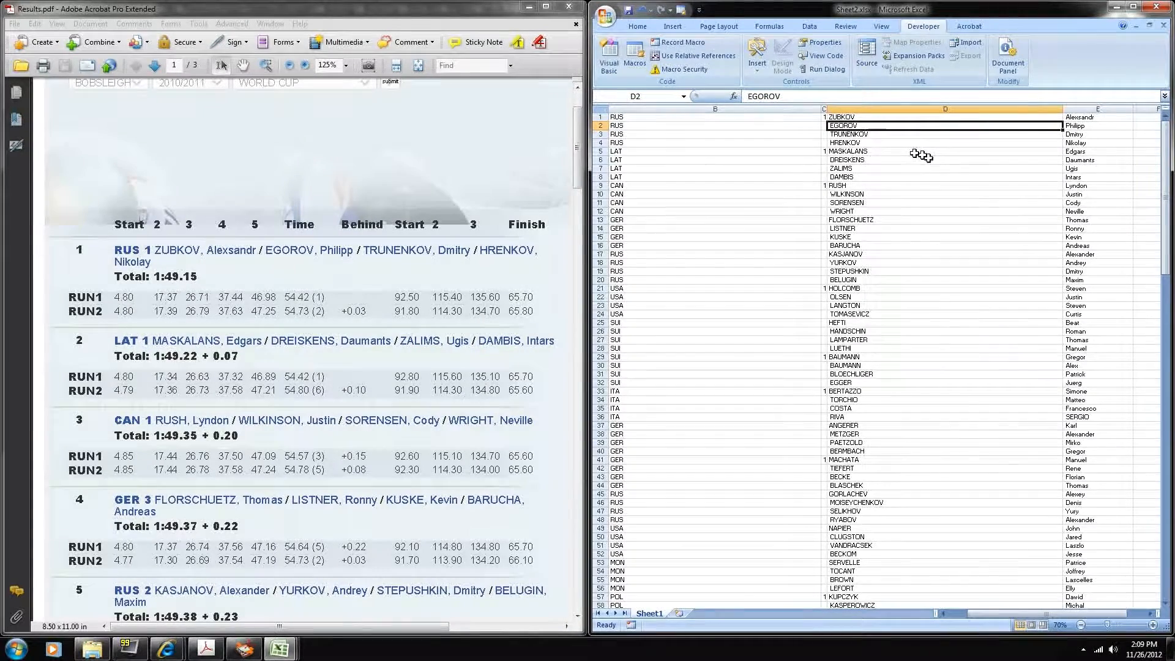
key("Down")
key("Left")
key("Left")
key("Left")
key("Down")
key("Down")
key("Down")
key("Down")
key("Down")
key("Down")
key("Right")
Step: Examine the total and run times listed beneath each crew in Results.pdf
scroll(941, 127, "up", 3)
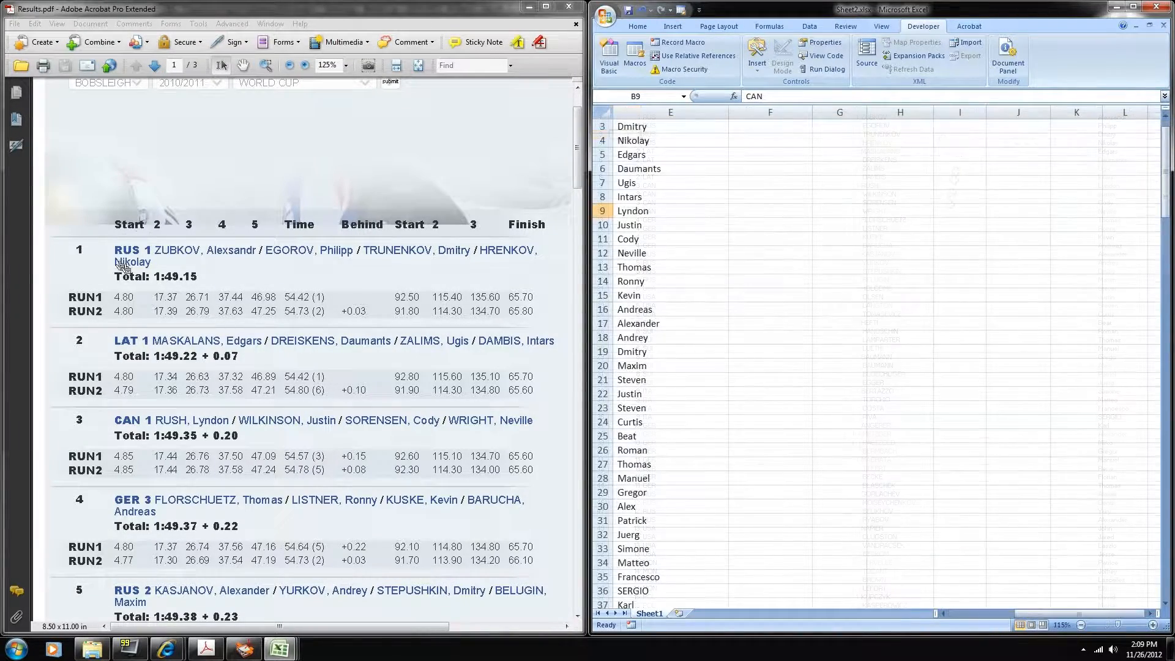
scroll(160, 282, "up", 4)
left_click(162, 283)
scroll(177, 283, "up", 4)
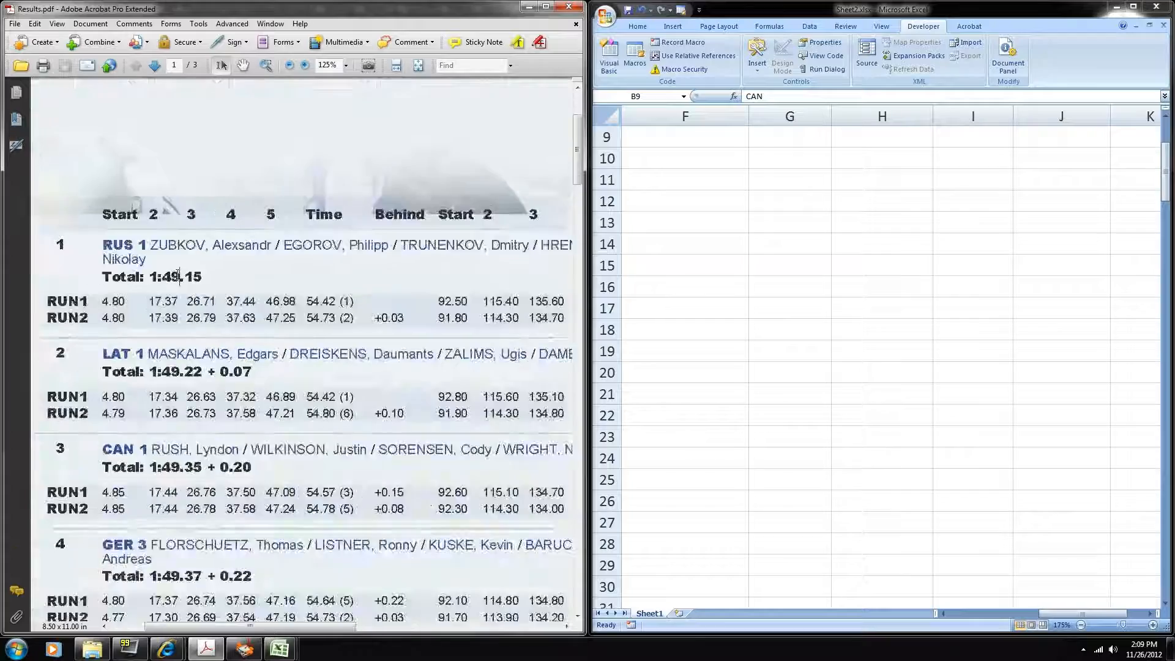
scroll(182, 280, "down", 4)
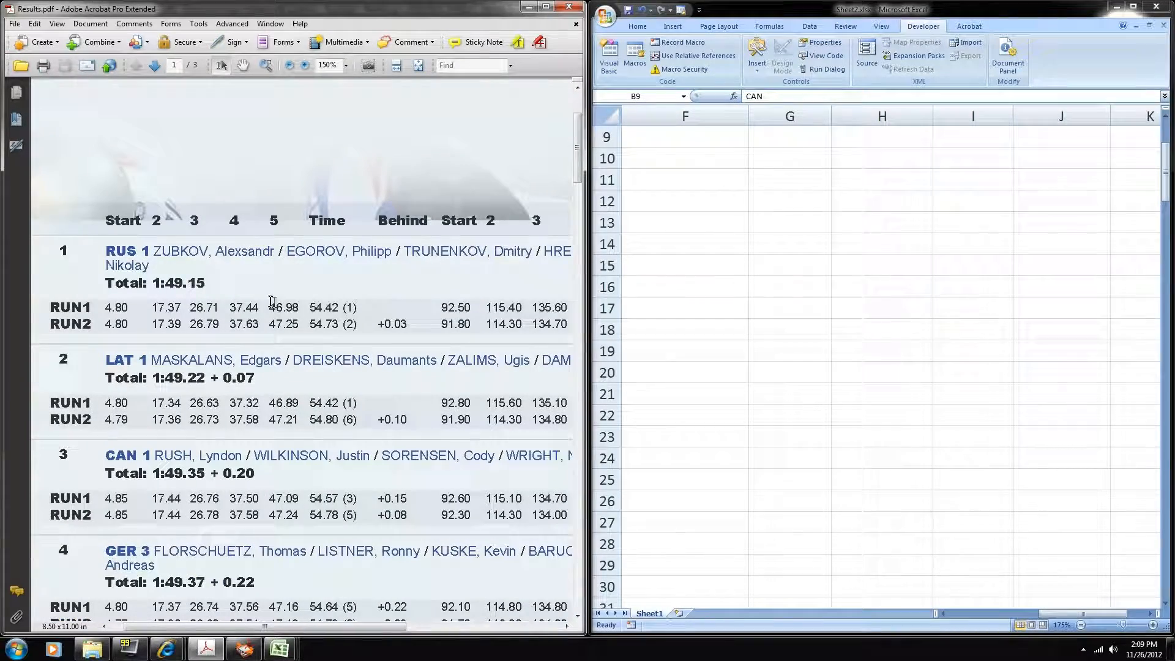
Step: Switch to PDF2XL and load the layout file Bobsleigh - 4 - Times.layout
left_click(257, 653)
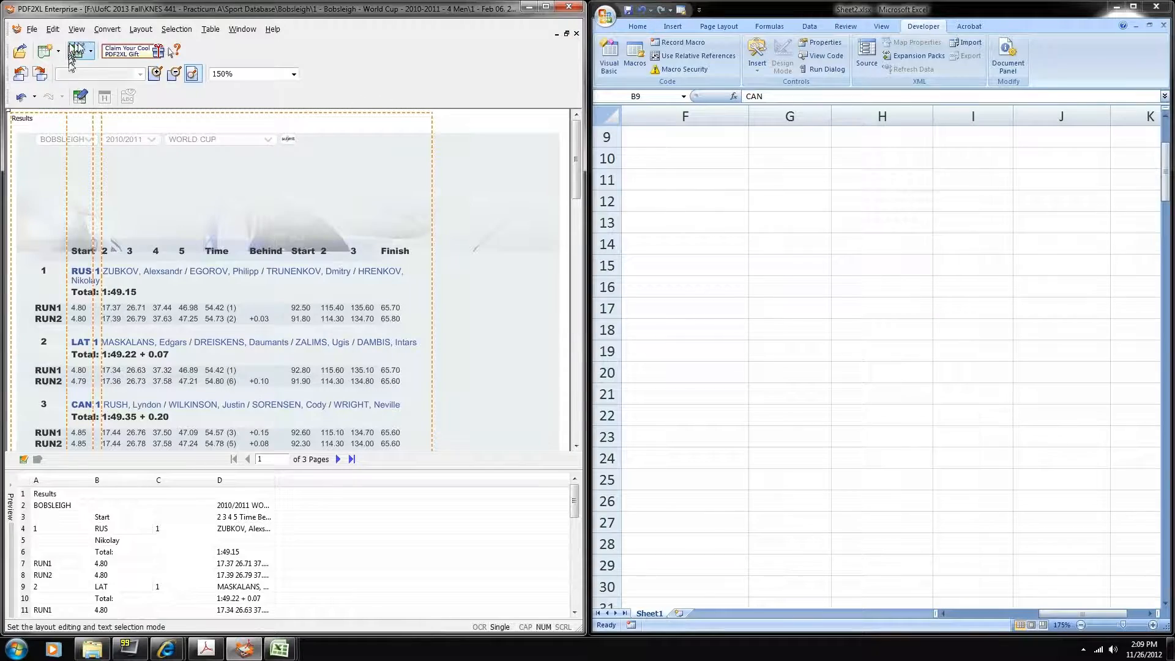
left_click(141, 29)
left_click(174, 92)
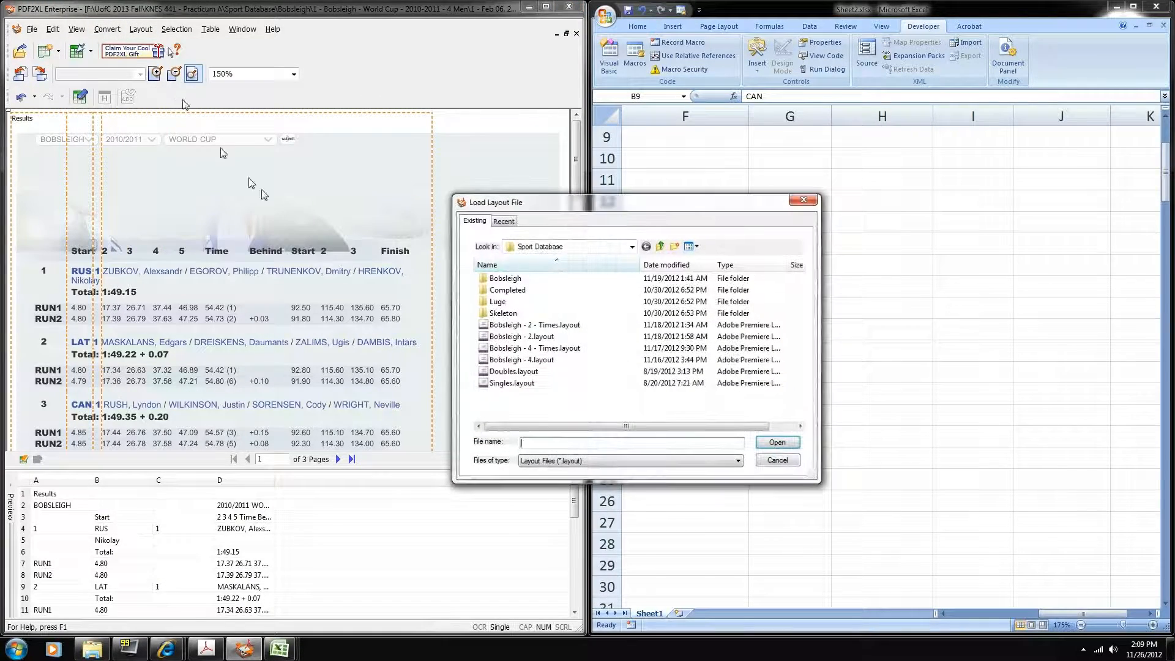
left_click(544, 349)
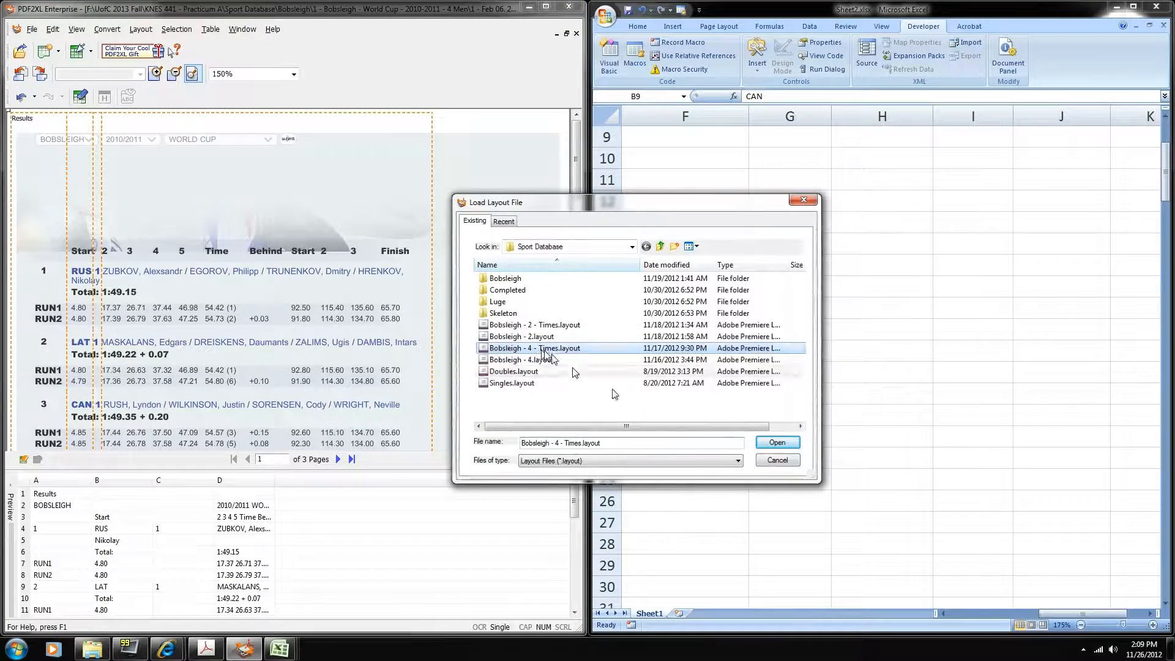
left_click(777, 443)
Step: Convert the results document's page range starting at page 1 to a new Excel worksheet with the times layout
left_click(110, 283)
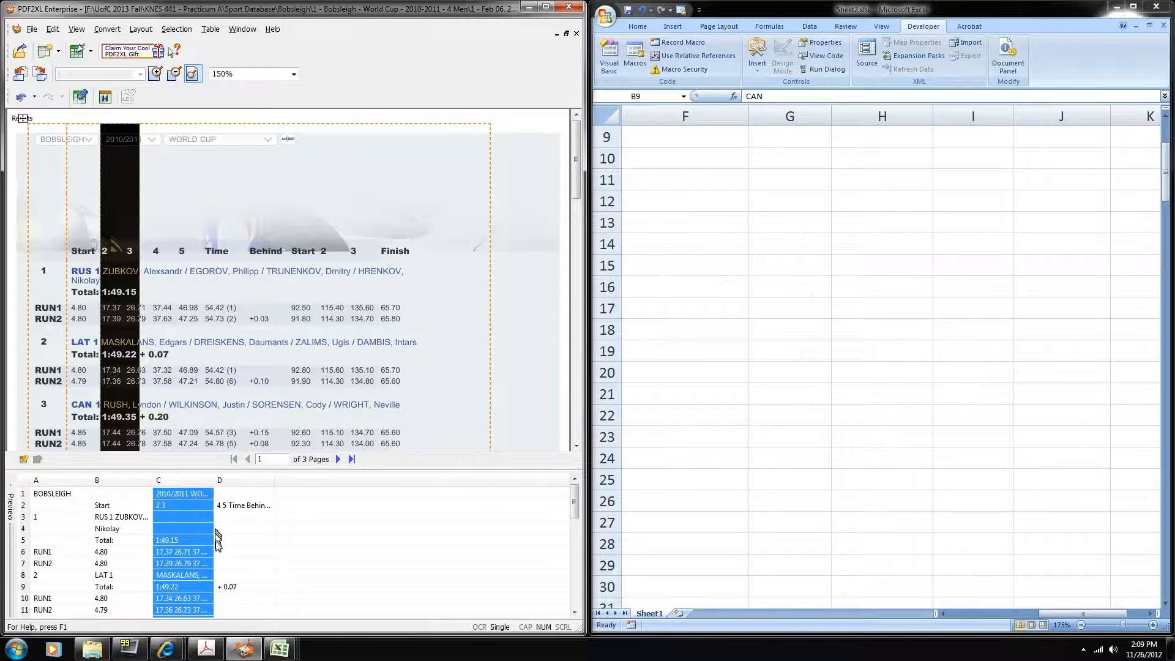
left_click(44, 50)
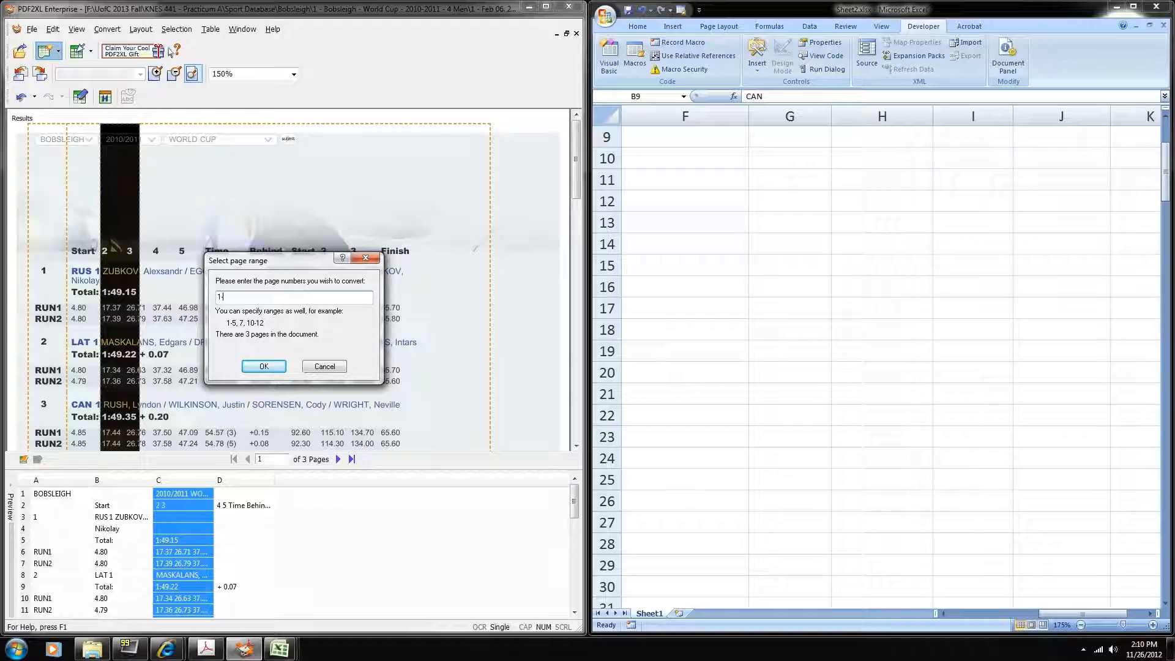
left_click(263, 365)
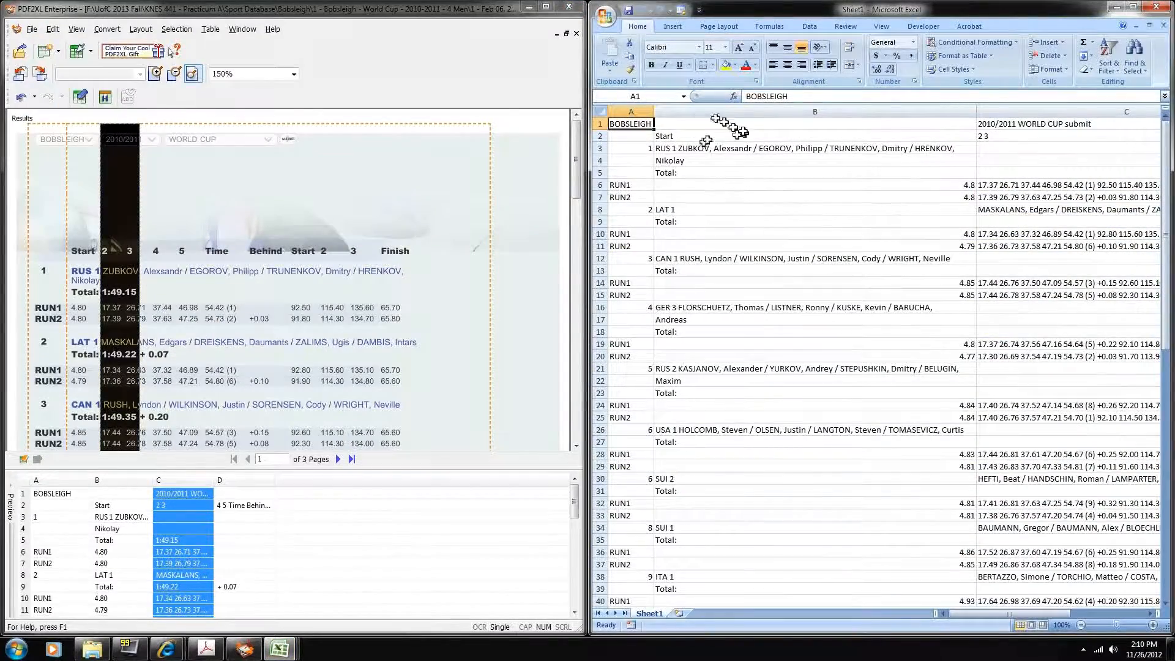
Step: Sort the entire converted times worksheet in ascending order by column A
key("ctrl+a")
left_click(1108, 64)
left_click(1117, 84)
left_click(1015, 210)
scroll(1007, 227, "down", 17)
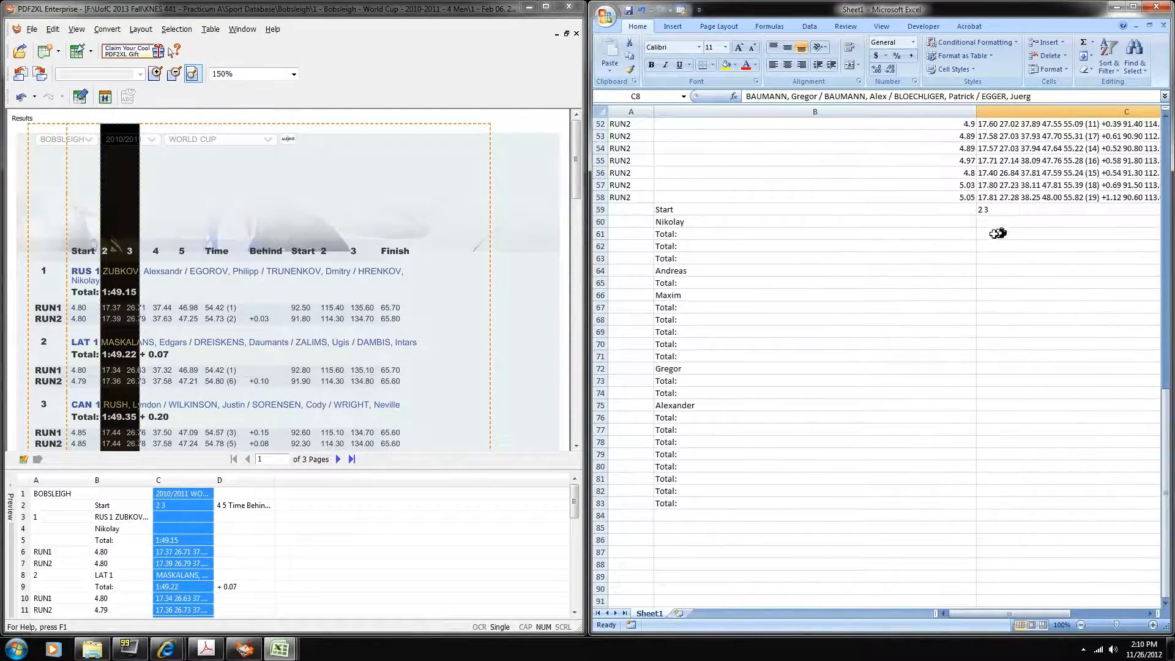
Step: Move the total times from C61:C83 into column H of Sheet2.xlsx, starting at H1
scroll(855, 267, "right", 2)
left_click_drag(872, 235, 884, 503)
key("ctrl+c")
right_click(856, 295)
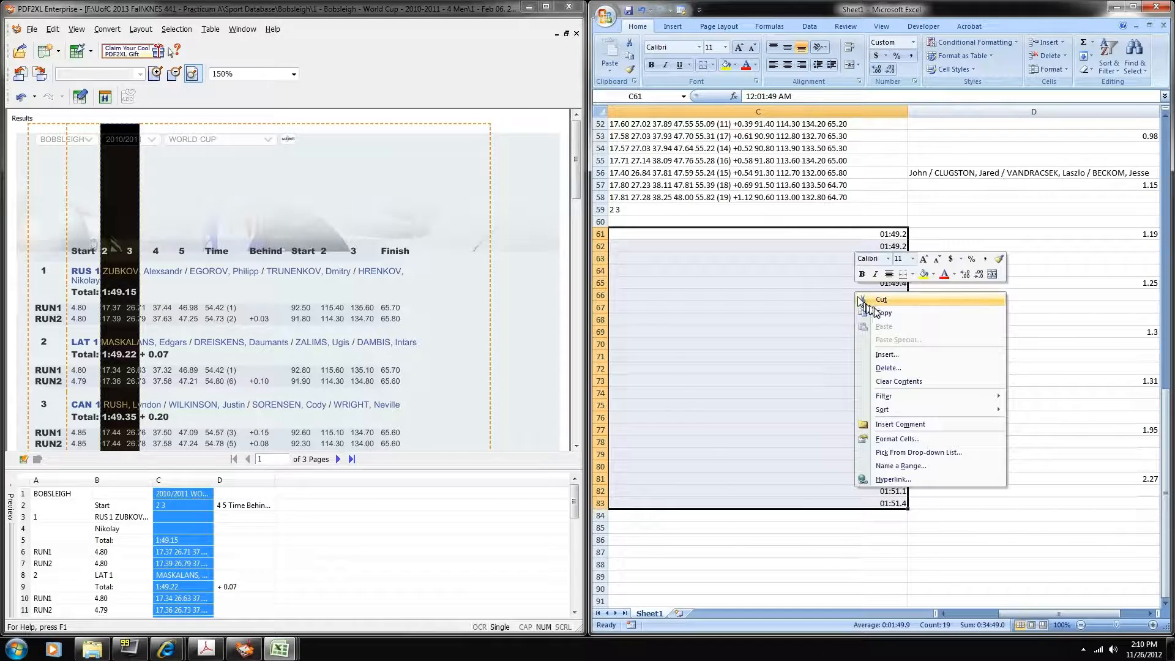
left_click(880, 299)
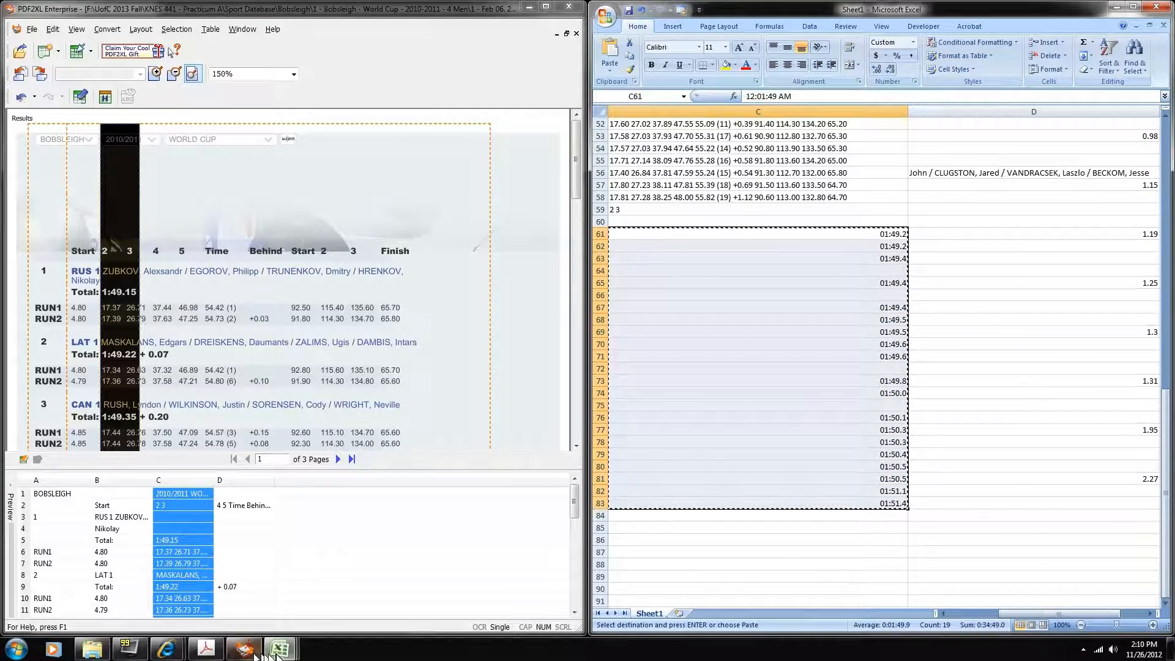
mouse_move(279, 649)
left_click(315, 558)
left_click(970, 260)
scroll(948, 257, "down", 6, "ctrl")
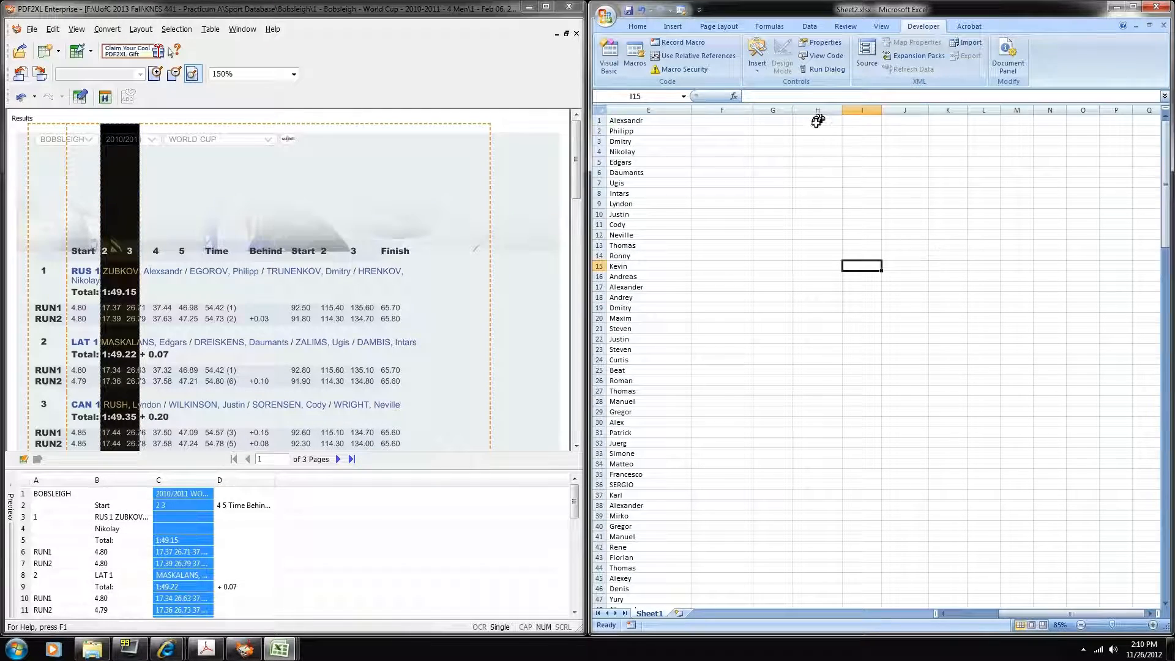
left_click(817, 121)
key("ctrl+v")
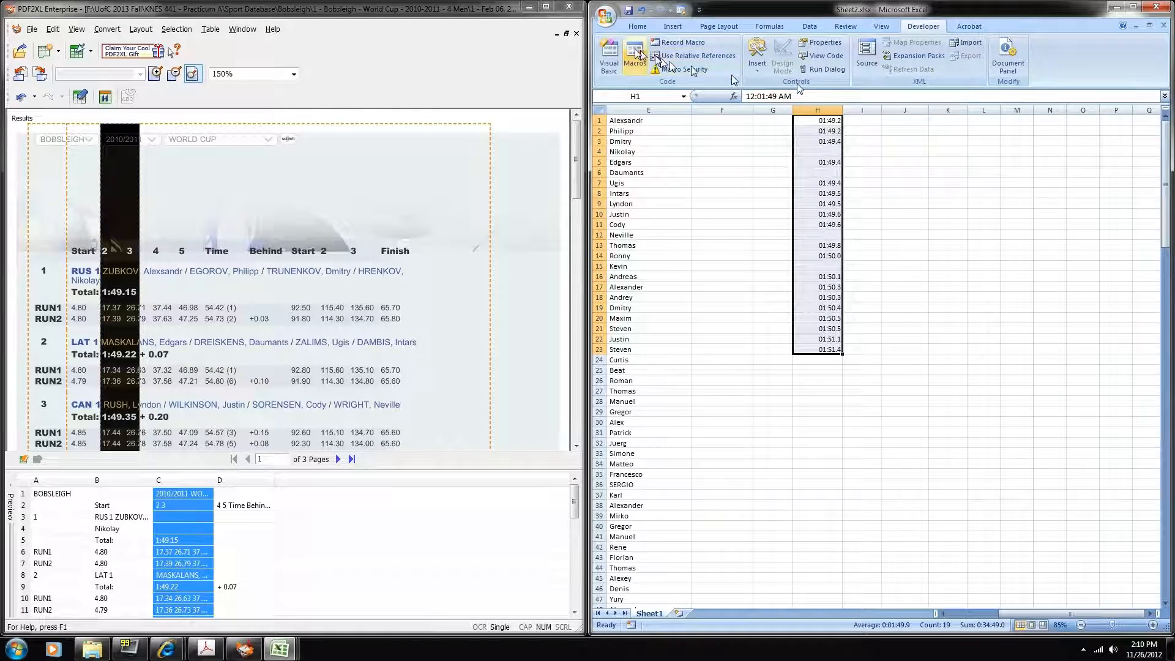
Step: Sort the total times in column H from smallest to largest and repeat each time on its crew's four athlete rows
left_click(637, 27)
left_click(1107, 49)
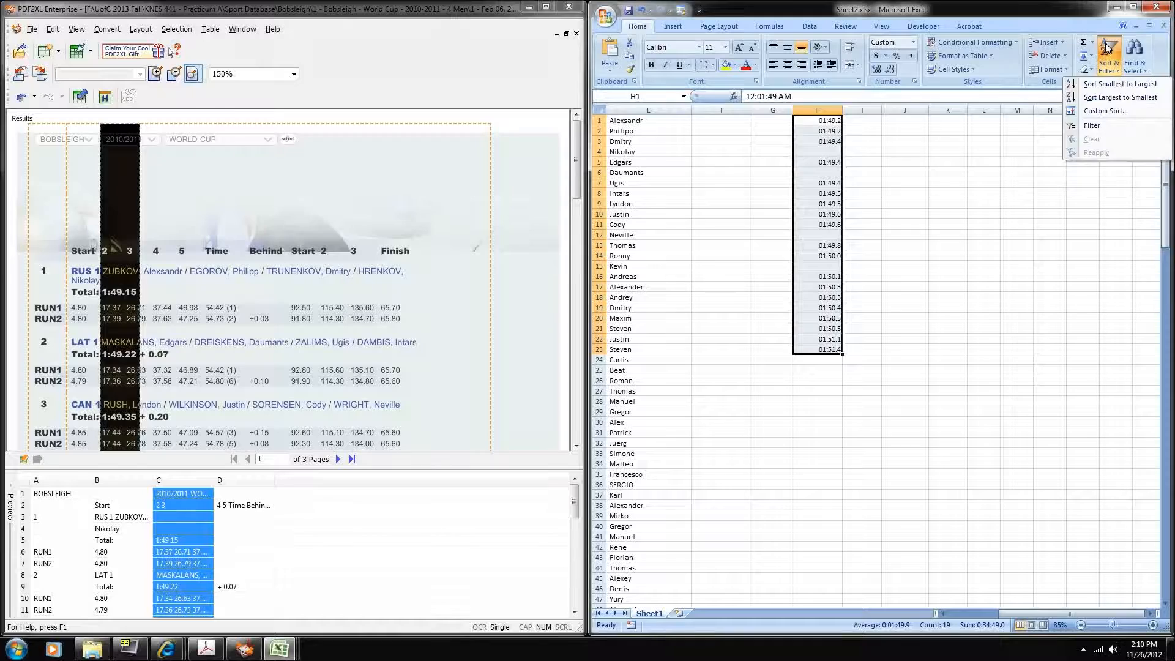
left_click(1119, 84)
left_click(947, 255)
scroll(792, 184, "left", 1)
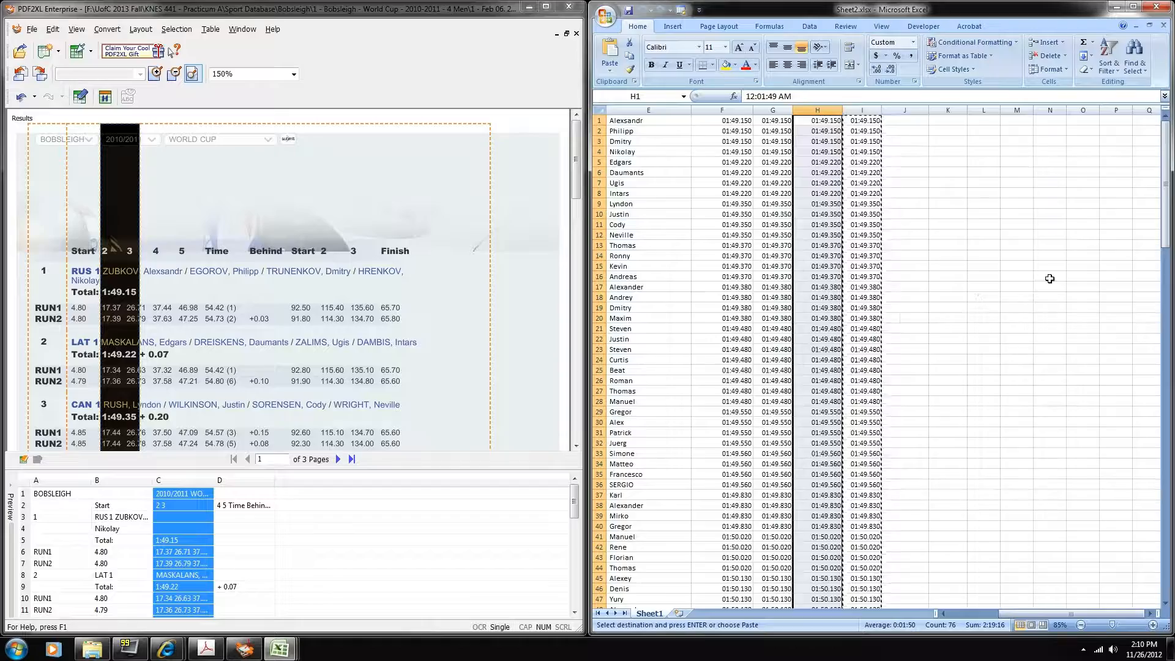
Step: Enlarge Sheet2.xlsx and check that the repeated times line up with each athlete's rank, country and name
scroll(1048, 276, "left", 4)
double_click(861, 4)
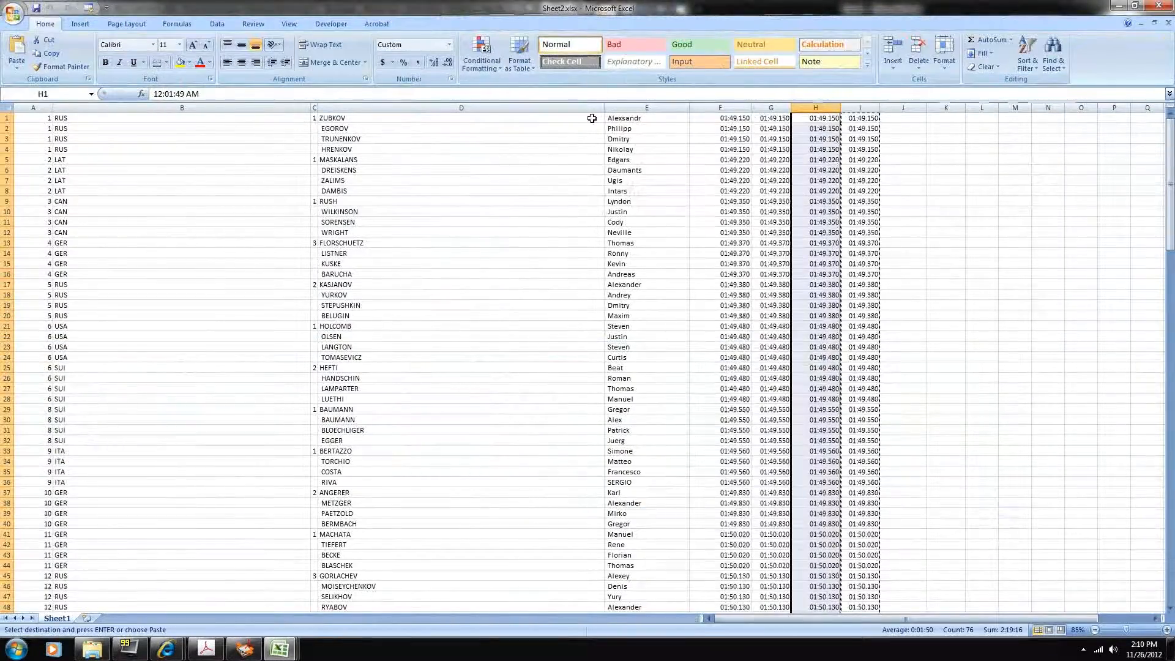
left_click(551, 263)
Step: Run the macro that rearranges the data into first name, surname, country, rank and time columns, and narrow columns B and C
left_click(1047, 315)
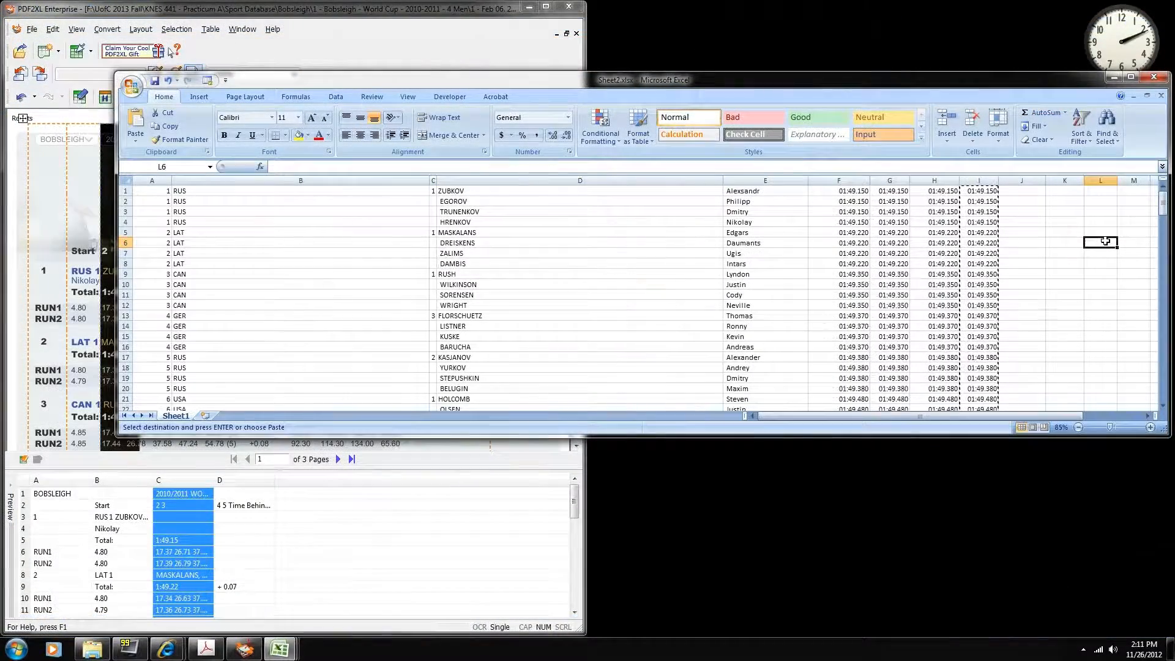
key("ctrl+m")
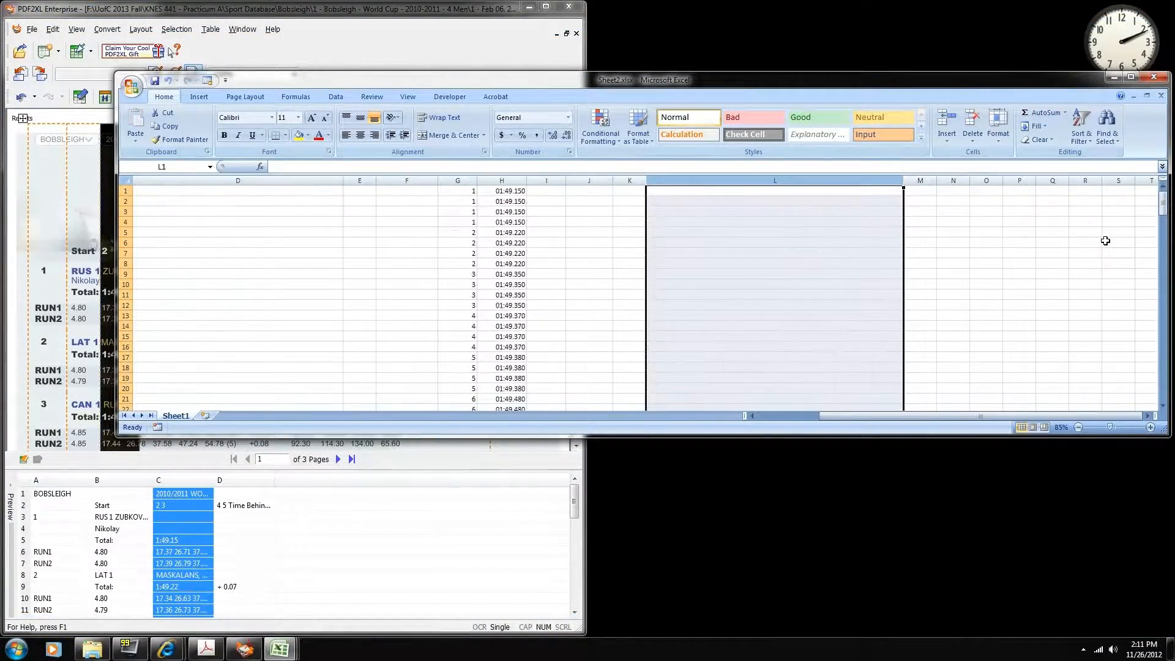
scroll(681, 250, "left", 1)
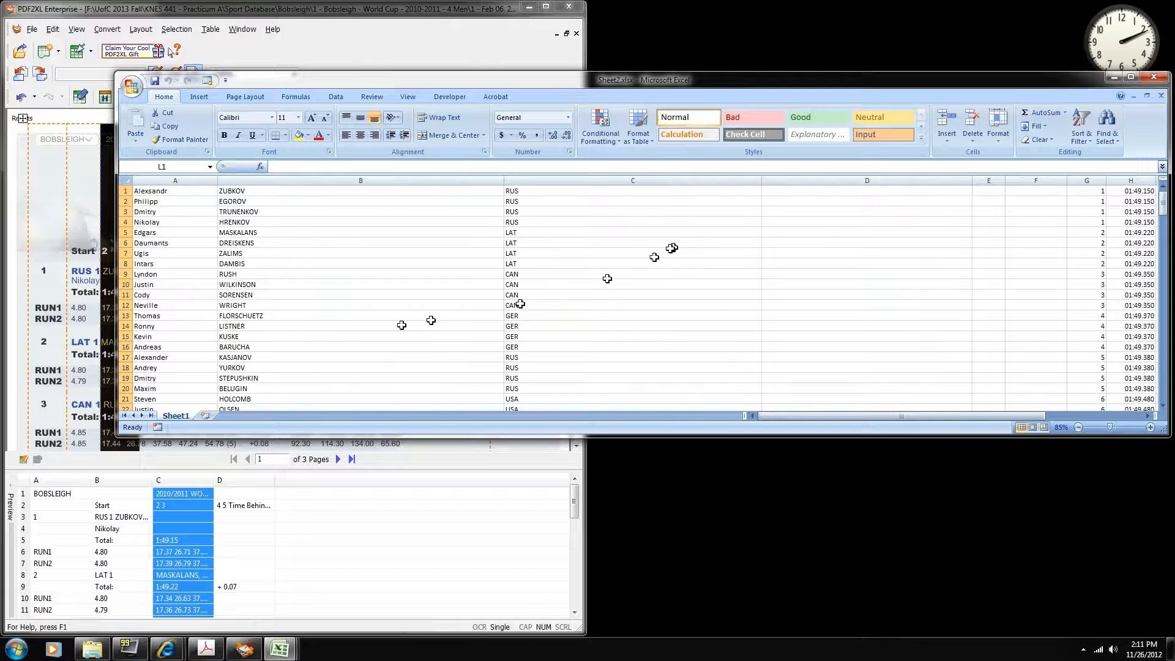
double_click(760, 175)
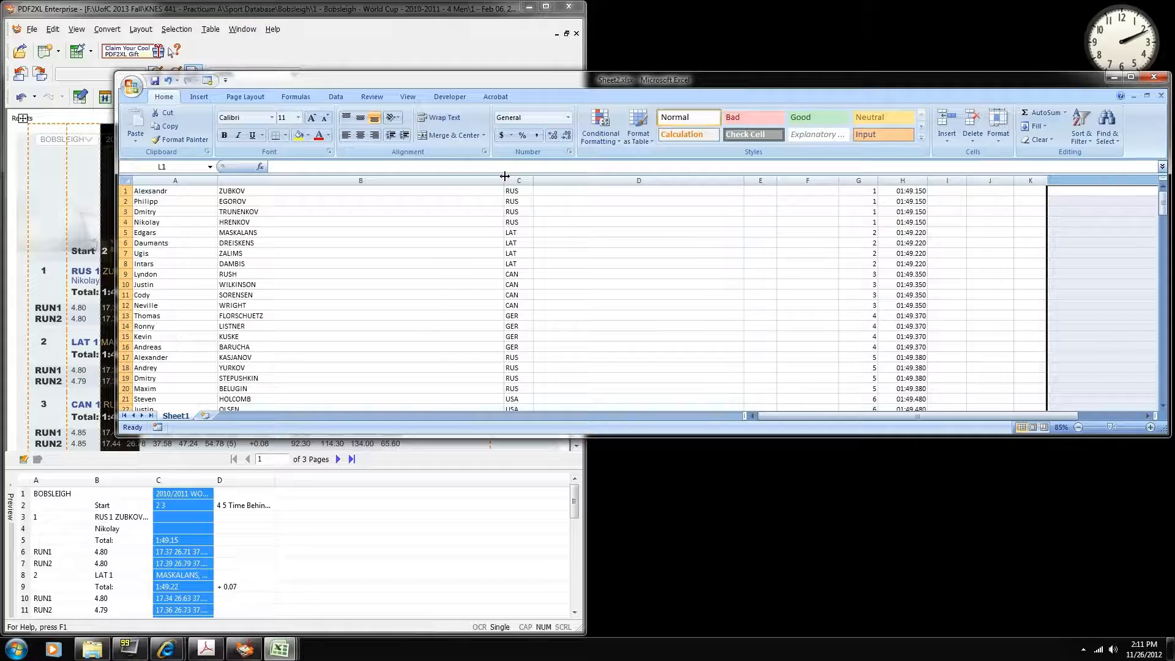
left_click_drag(505, 176, 429, 176)
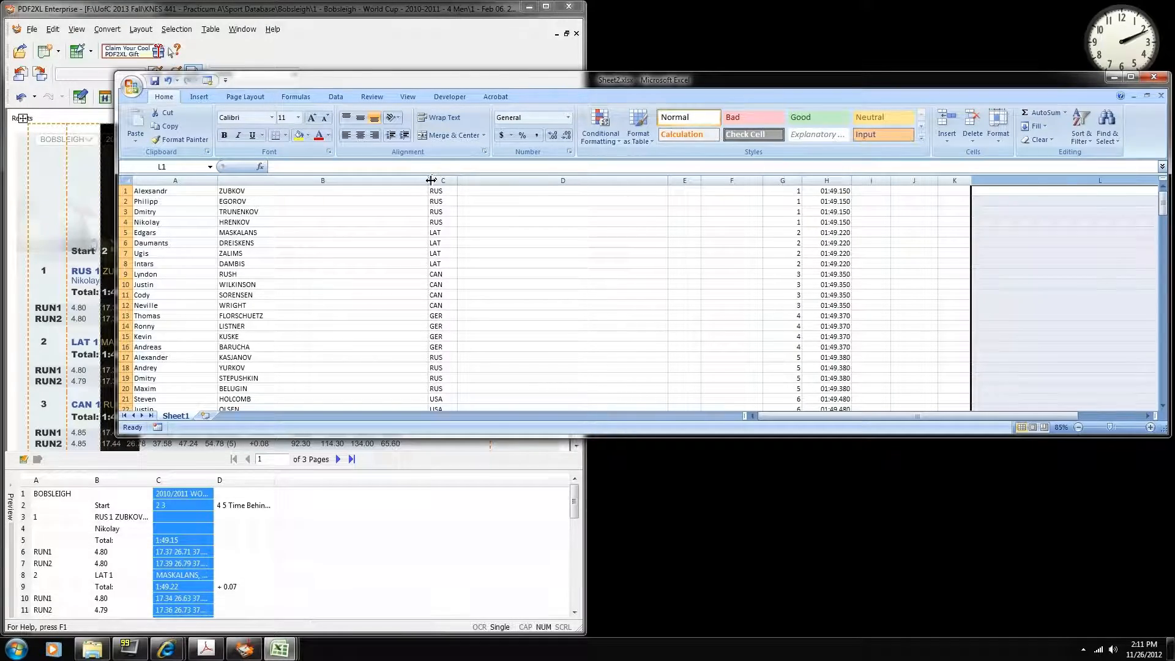
Step: Examine the compiled athlete, result, time and event columns in Bobsleigh Results - 2010 - 2012.xlsx
left_click_drag(748, 80, 1171, 129)
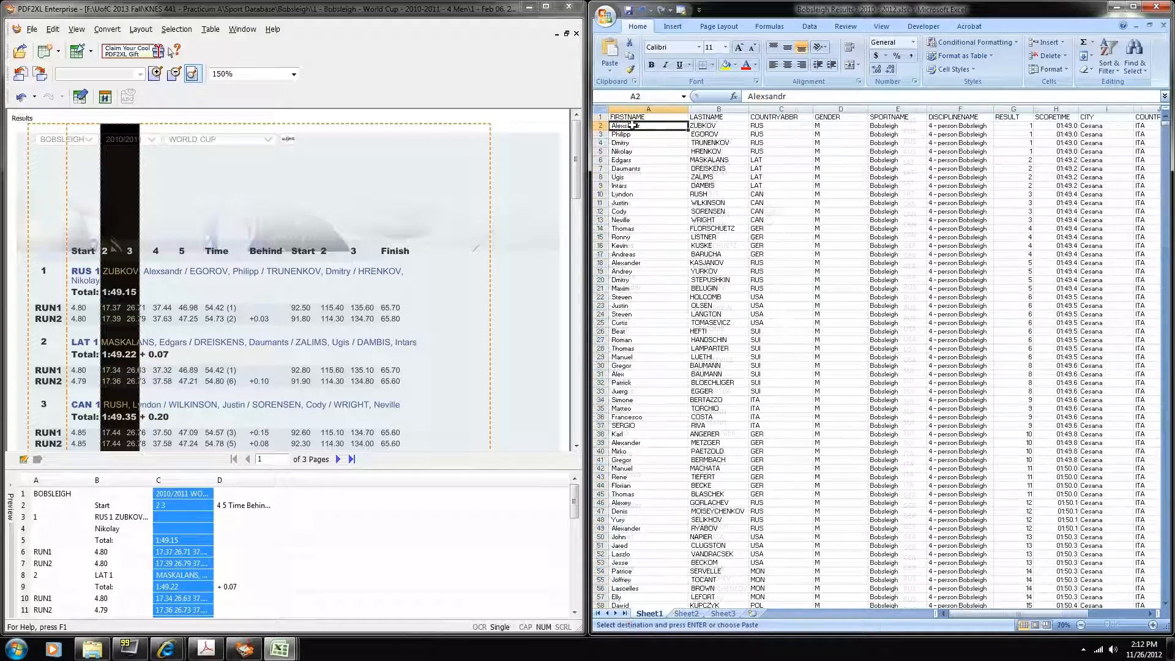
left_click_drag(818, 10, 1169, 128)
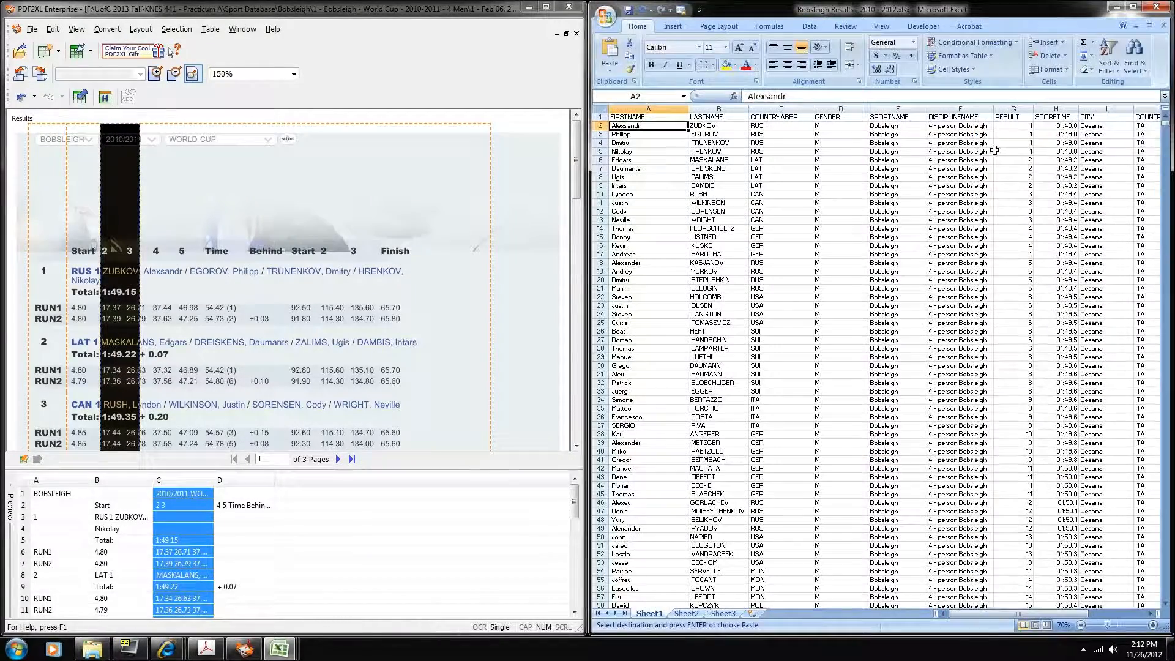
left_click_drag(818, 10, 615, 1)
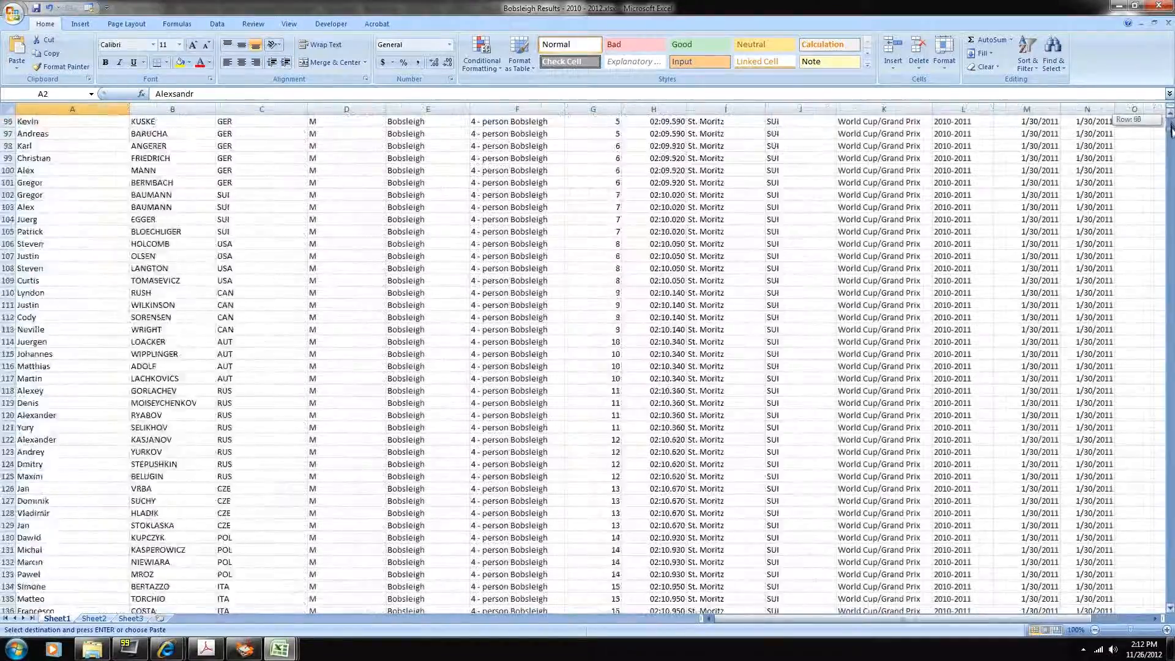
left_click_drag(1169, 140, 1172, 409)
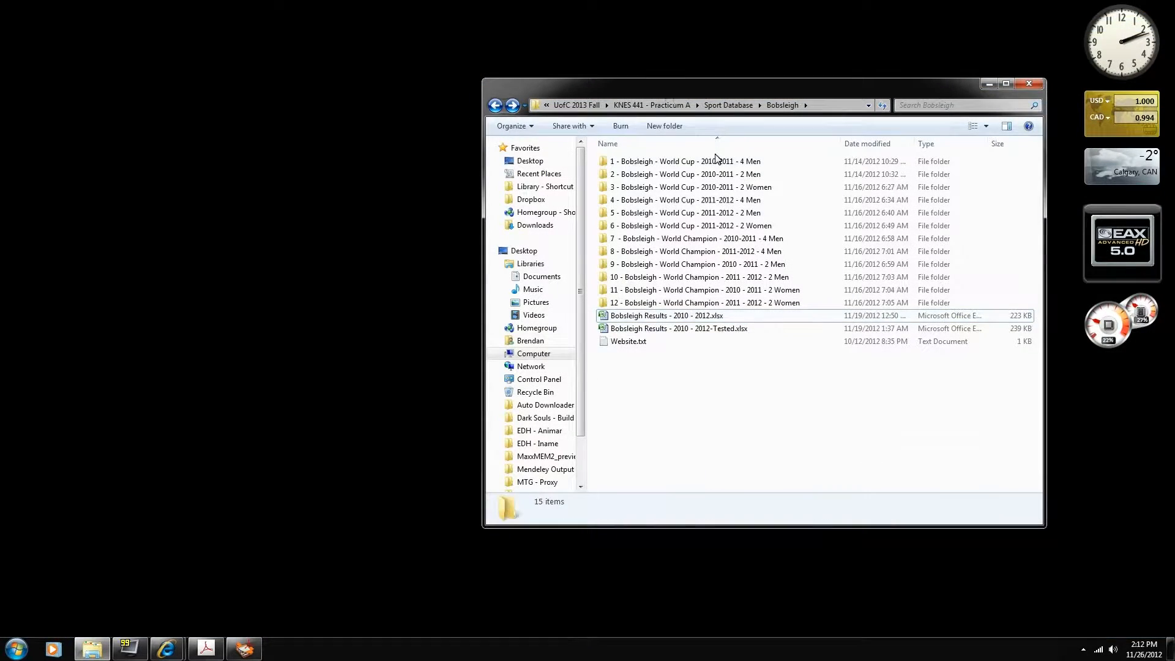
Step: Open the folder 1 - Bobsleigh - World Cup - 2010-2011 - 4 Men and review its race folders from Cesana to Whistler
double_click(717, 161)
left_click(708, 163)
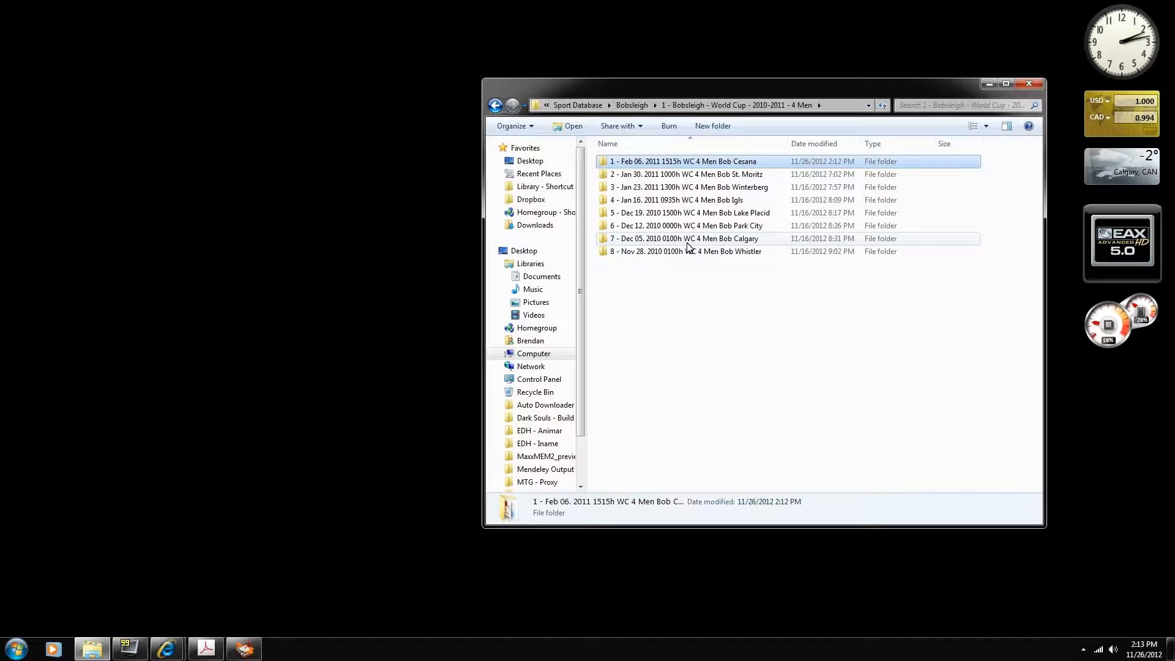
key("Down")
key("Down")
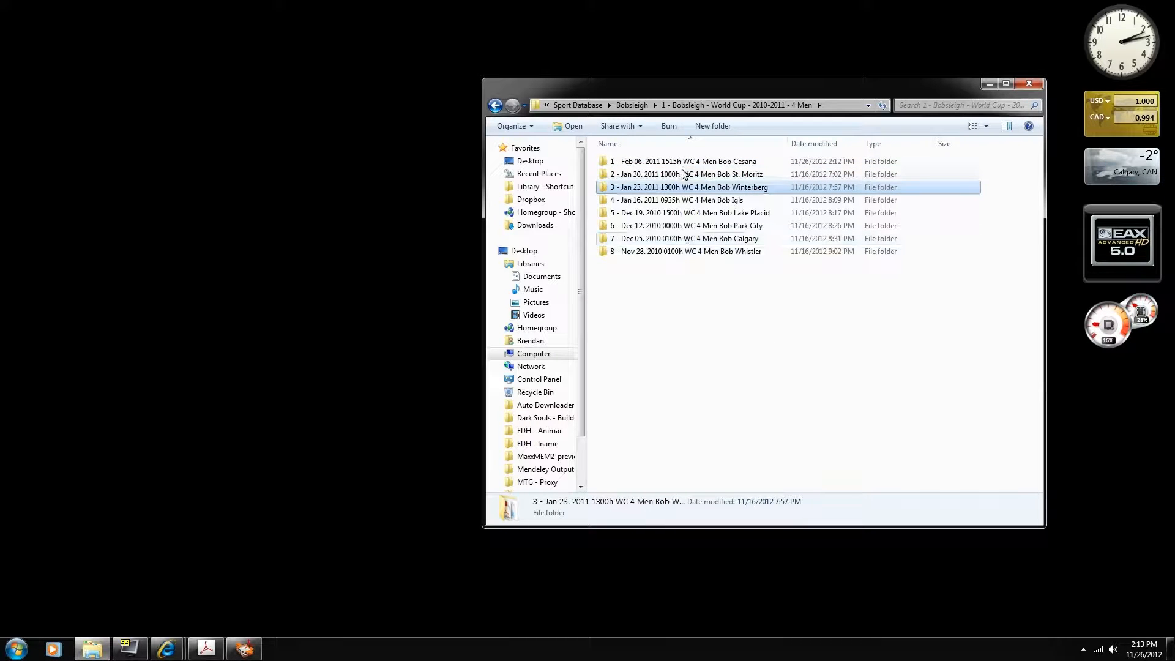
key("Down")
key("Down")
key("Down")
key("Down")
key("Down")
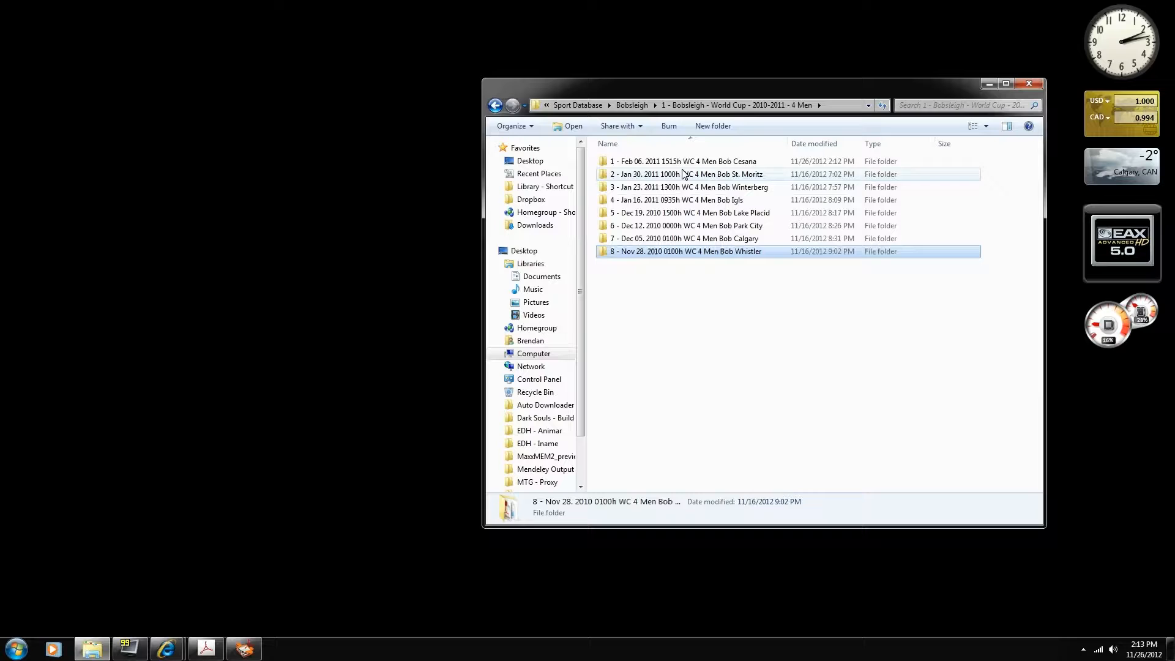
Step: Return to the Bobsleigh folder and review its World Cup and World Champion event folders one by one
left_click(496, 104)
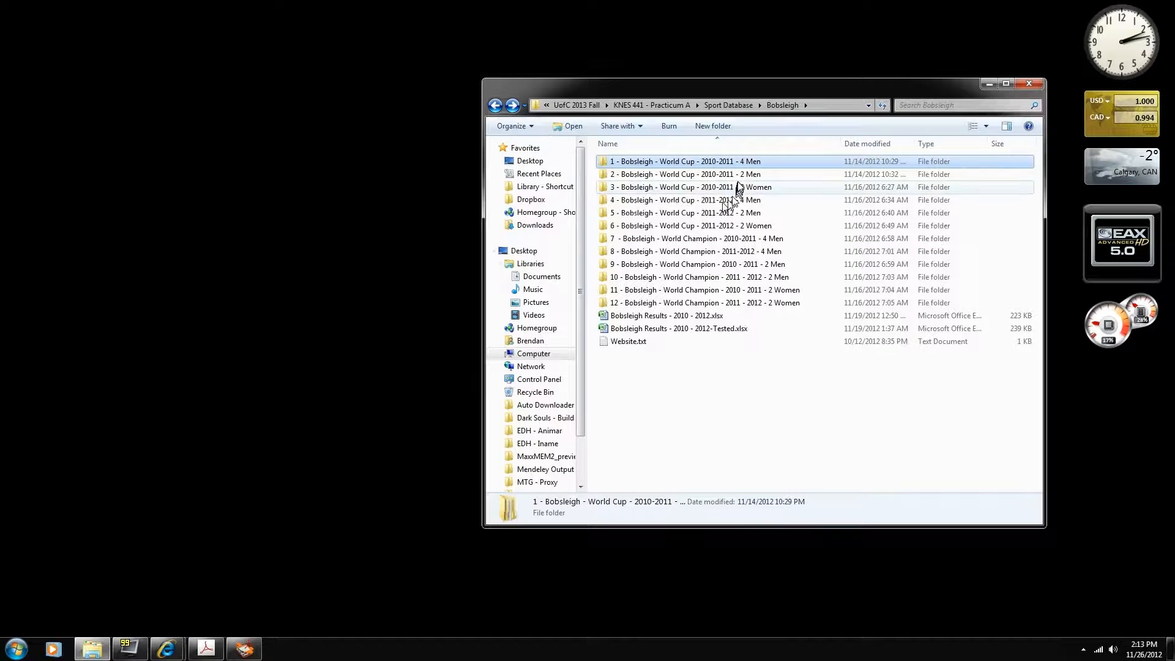
key("Down")
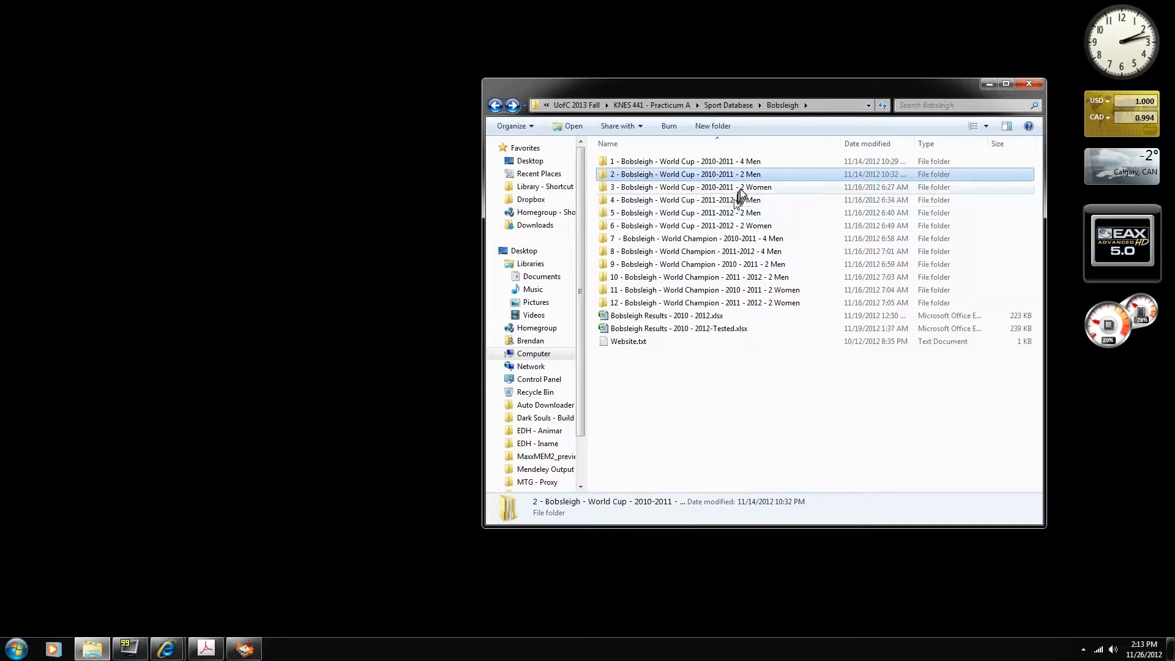
key("Down")
key("Down")
key("Down")
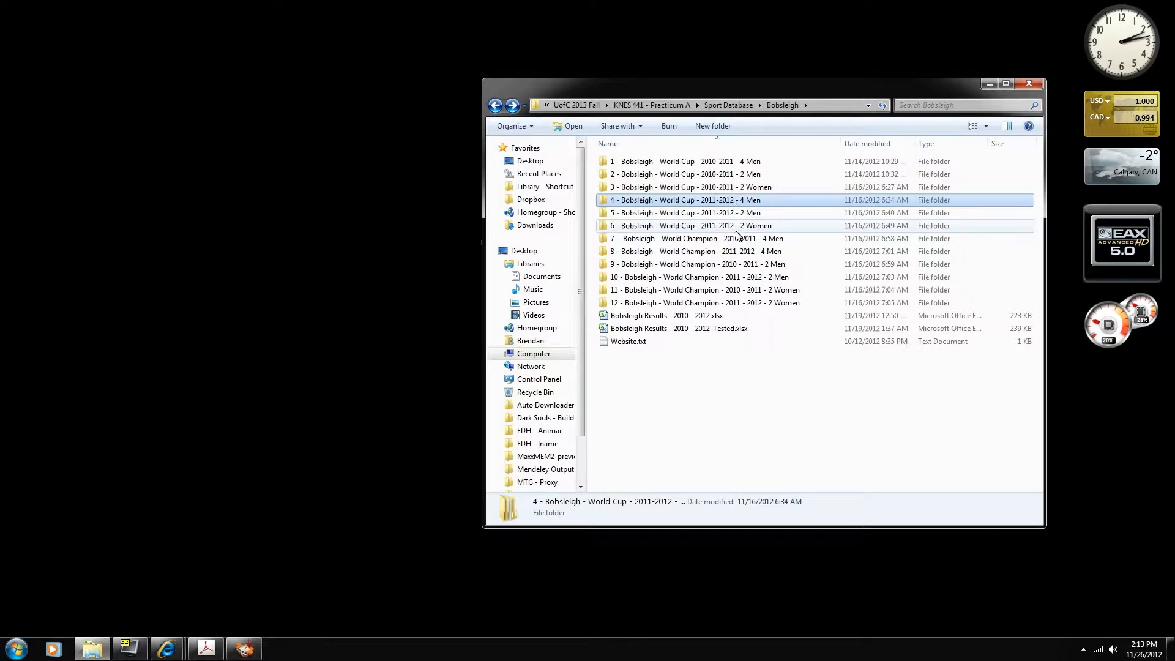
key("Down")
key("Down")
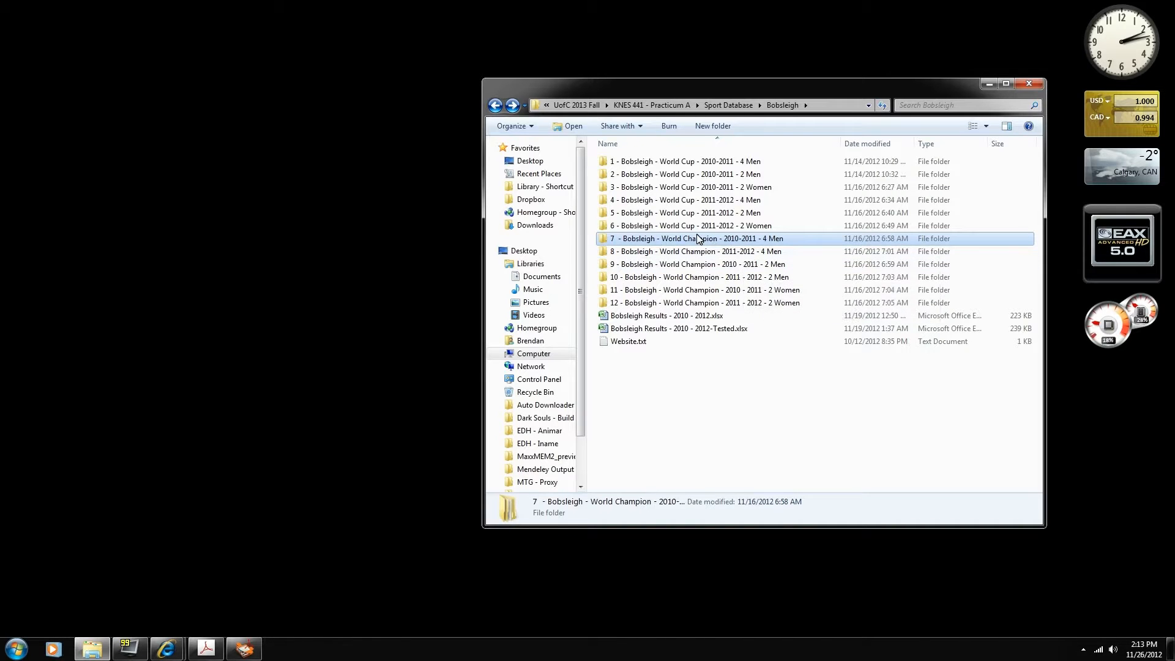
key("Down")
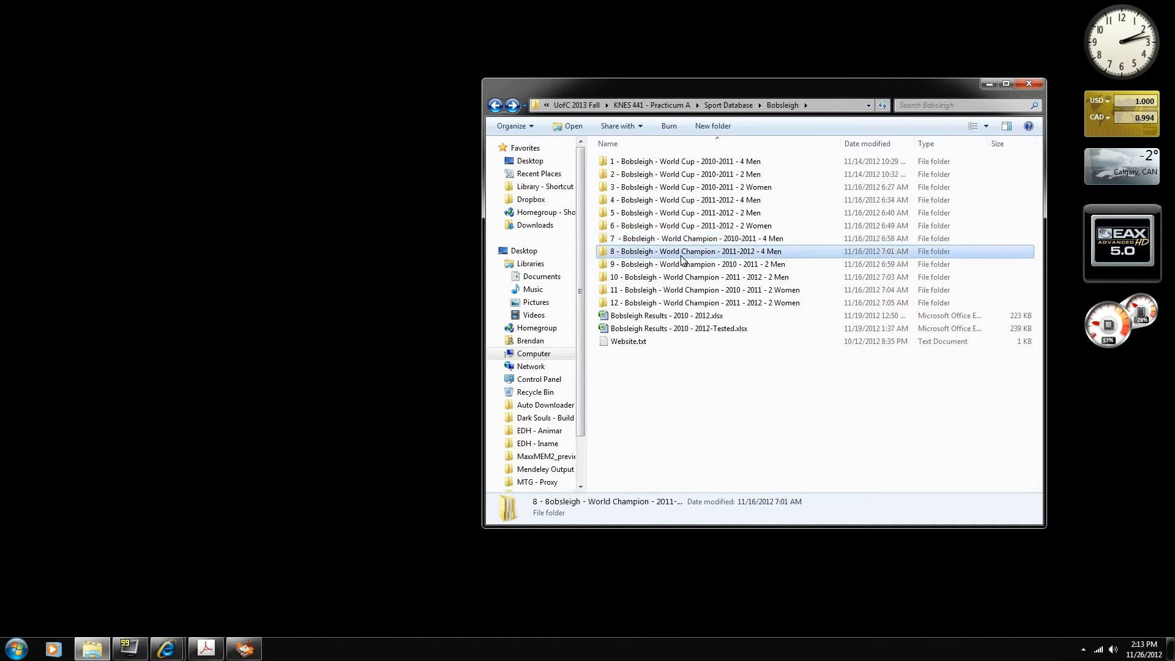